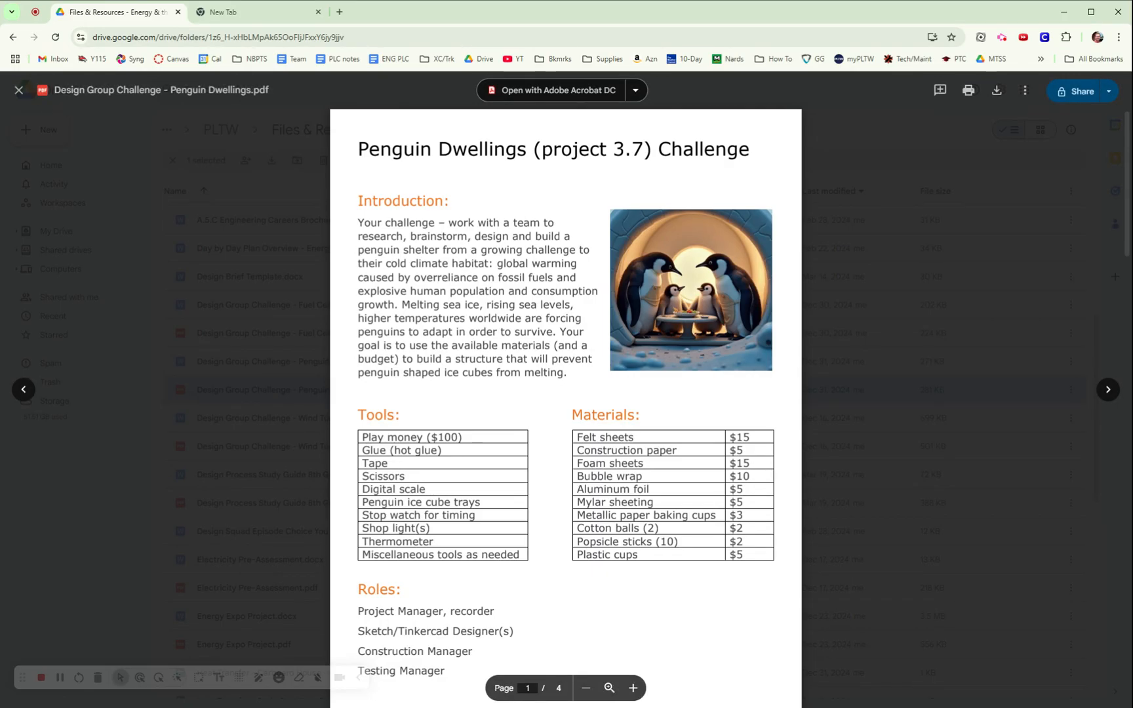
# Switch from the Penguin Dwellings PDF to the empty new browser tab.
pyautogui.click(264, 14)
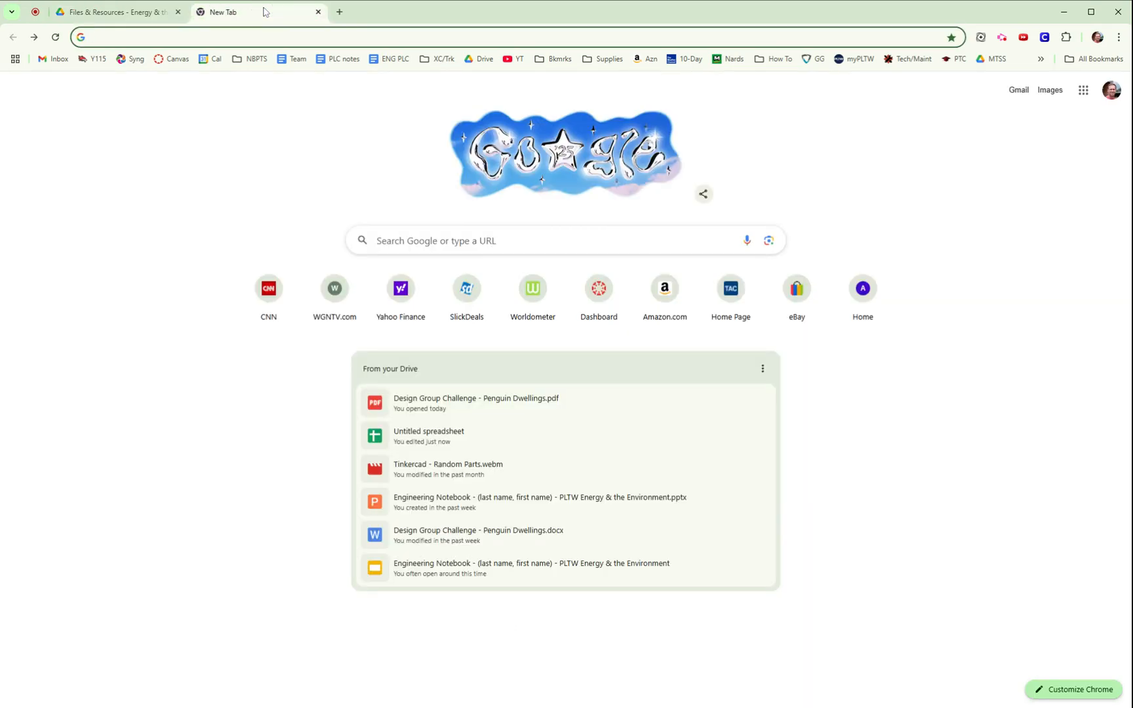
# Launch Google Sheets from the Google apps grid and create a Blank spreadsheet.
pyautogui.click(1084, 92)
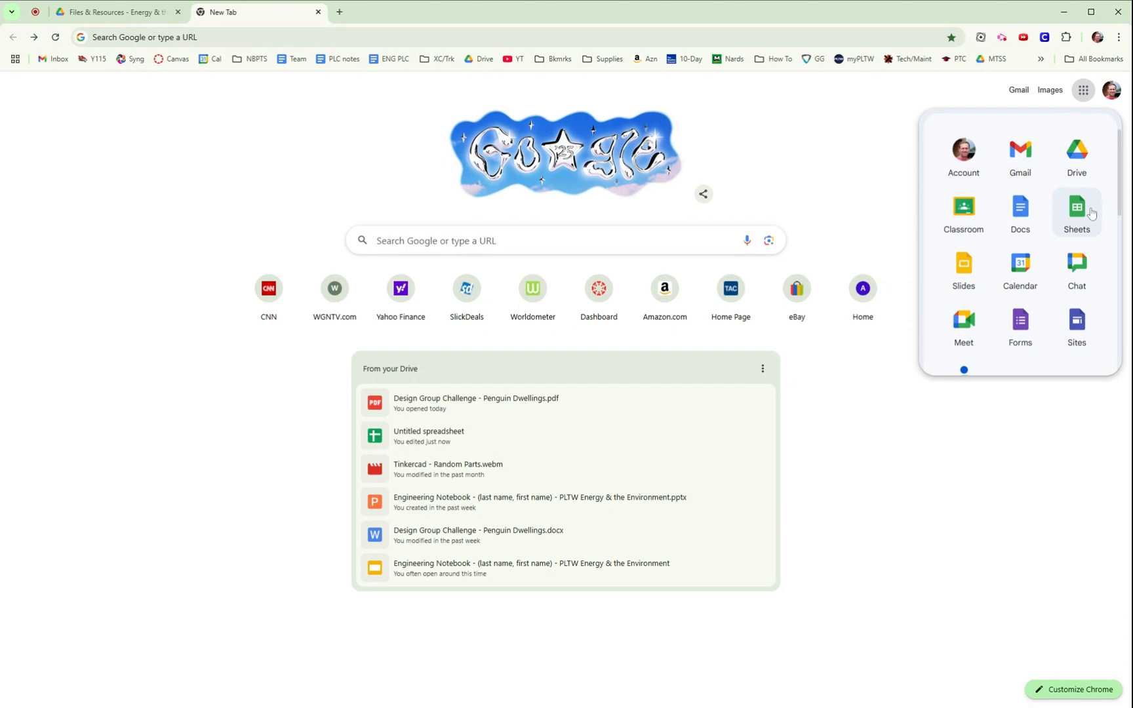
pyautogui.click(1091, 212)
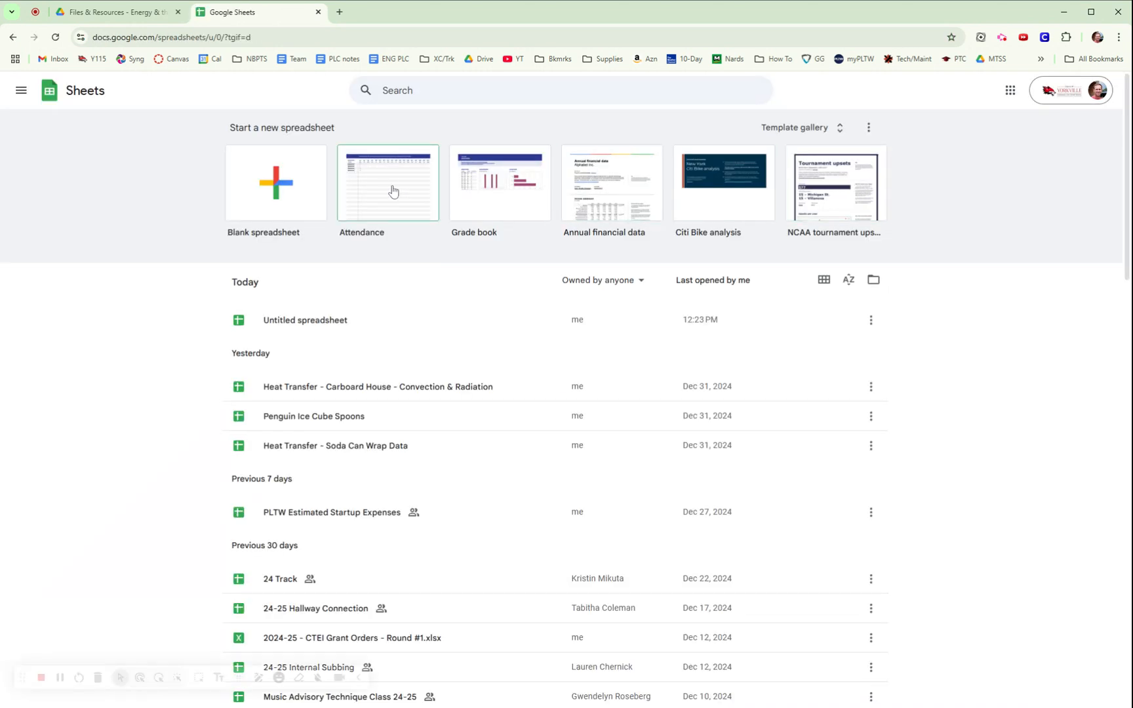
pyautogui.click(277, 188)
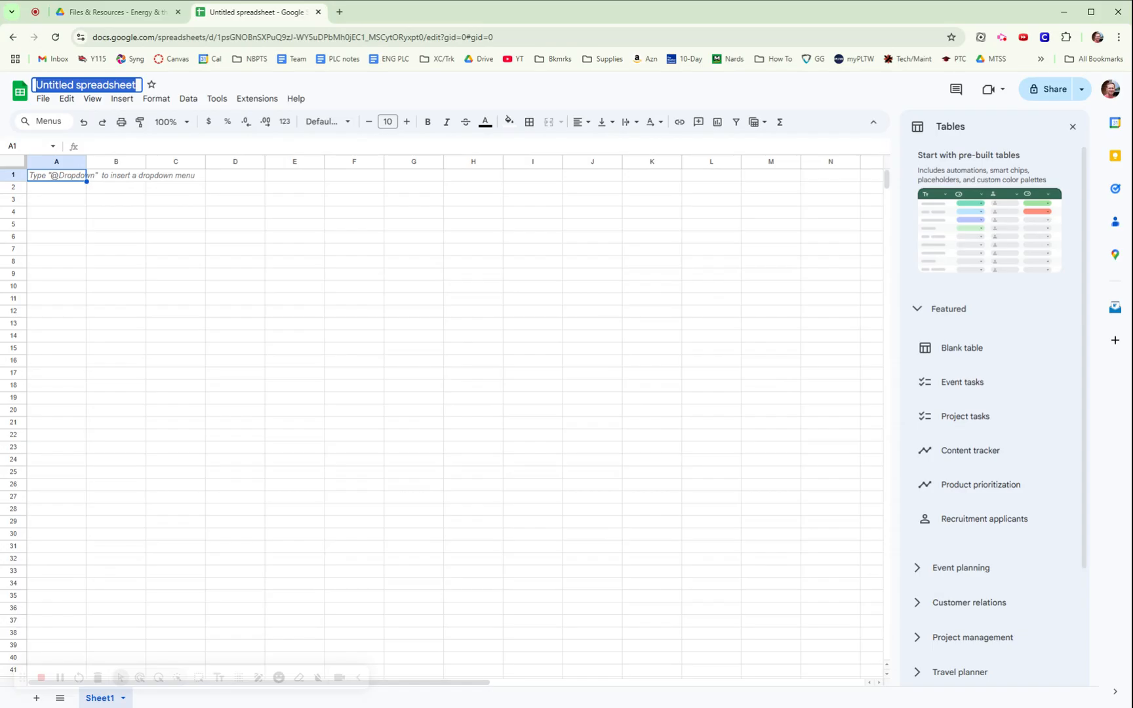
# Rename the Untitled spreadsheet to 'Penguin Dwelling Budget'.
pyautogui.write('Pen')
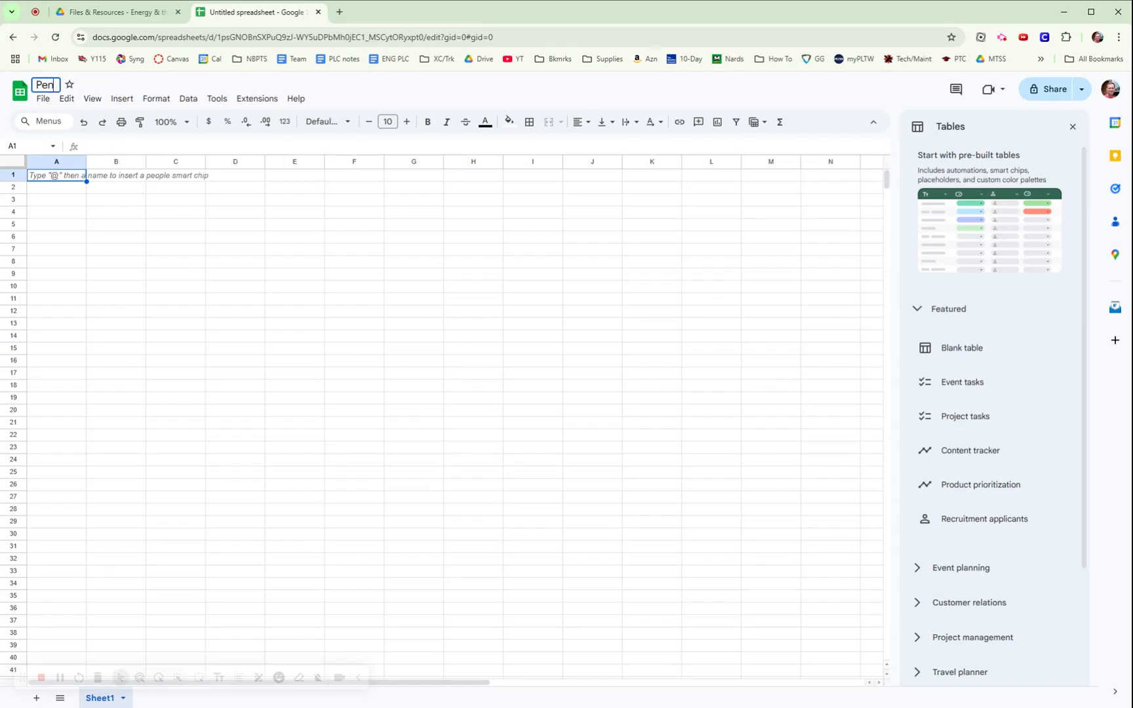
pyautogui.write('guin Dwelling')
pyautogui.press('Return')
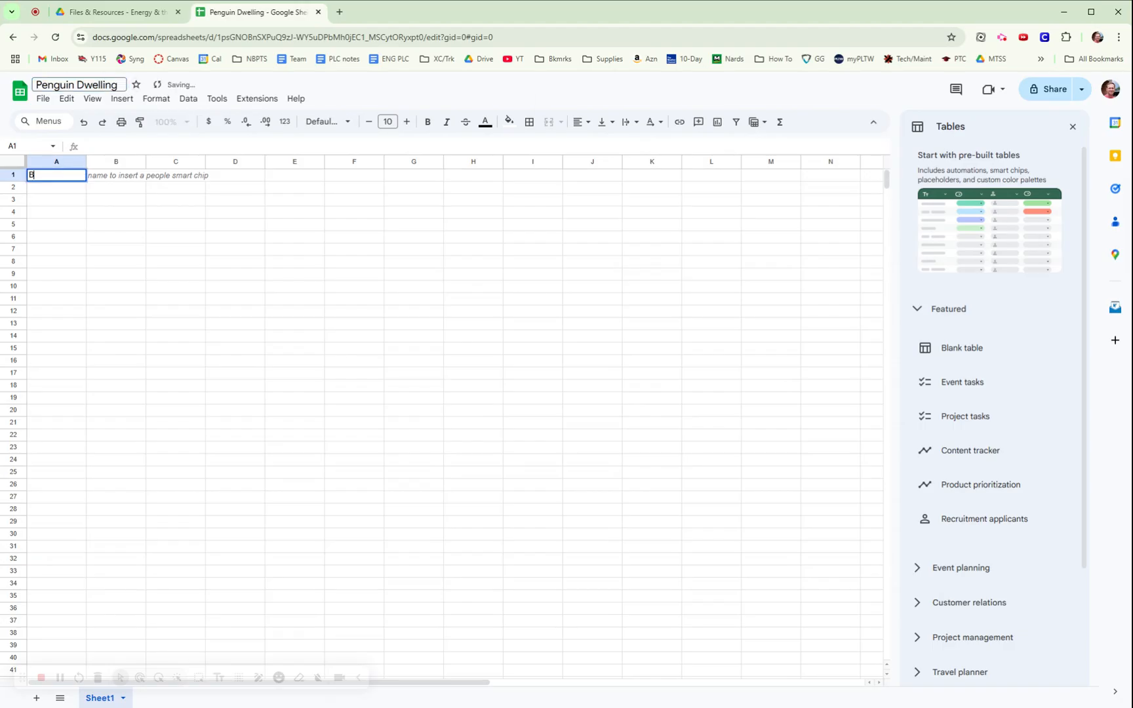
pyautogui.write('B')
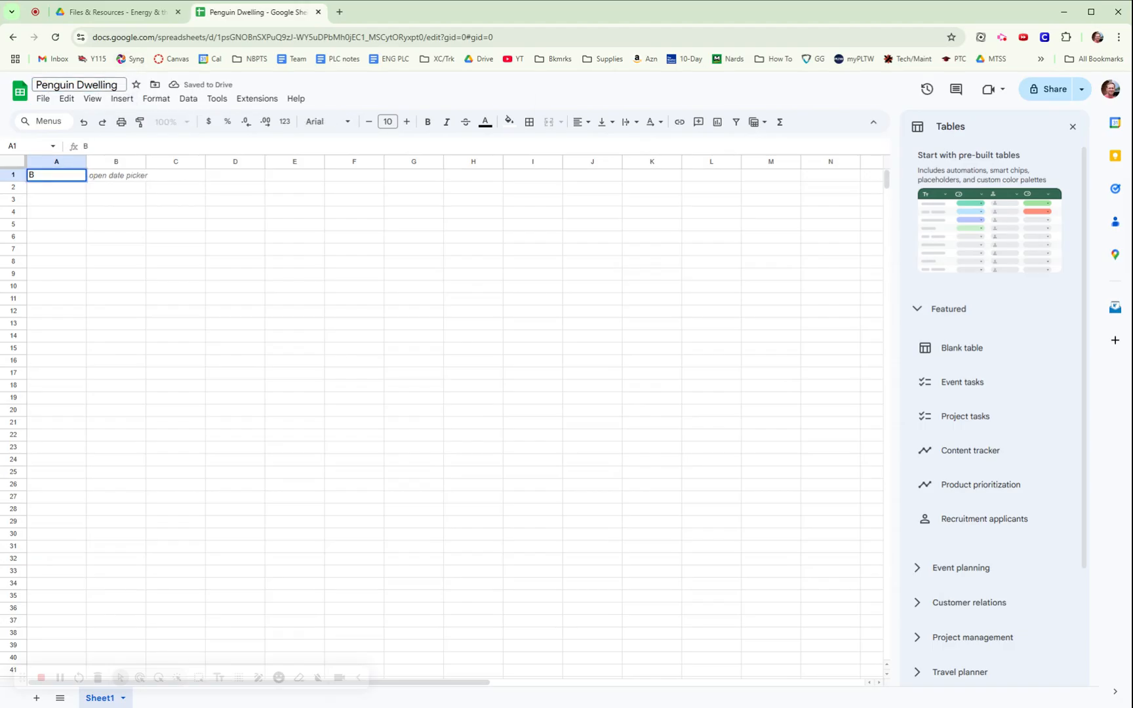
pyautogui.click(124, 85)
pyautogui.write('Budget')
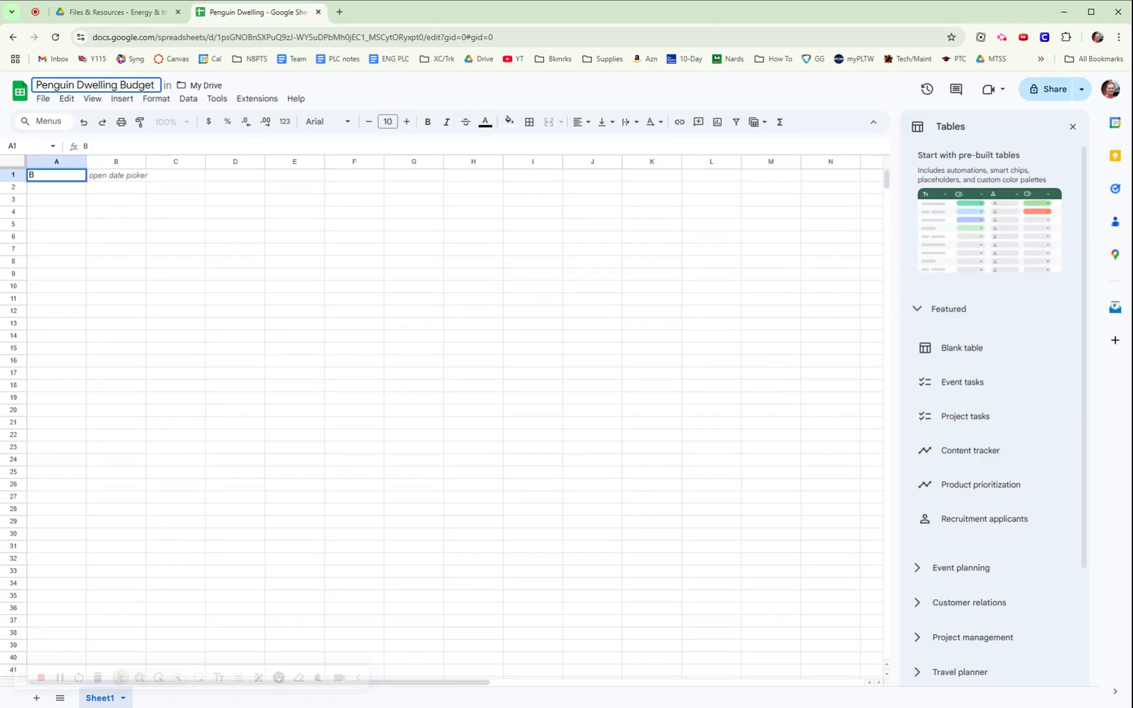
pyautogui.click(175, 199)
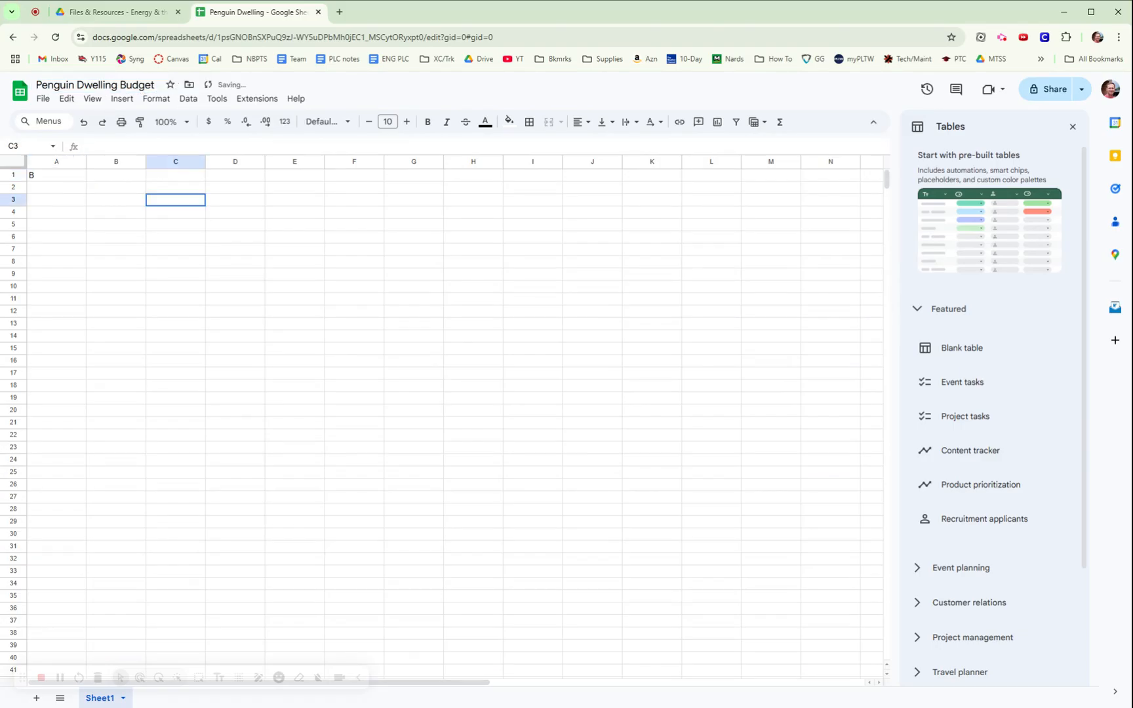
pyautogui.click(57, 175)
# Clear the stray letter in A1 and enter headers Material in A2 and unit cost in B2.
pyautogui.press('Delete')
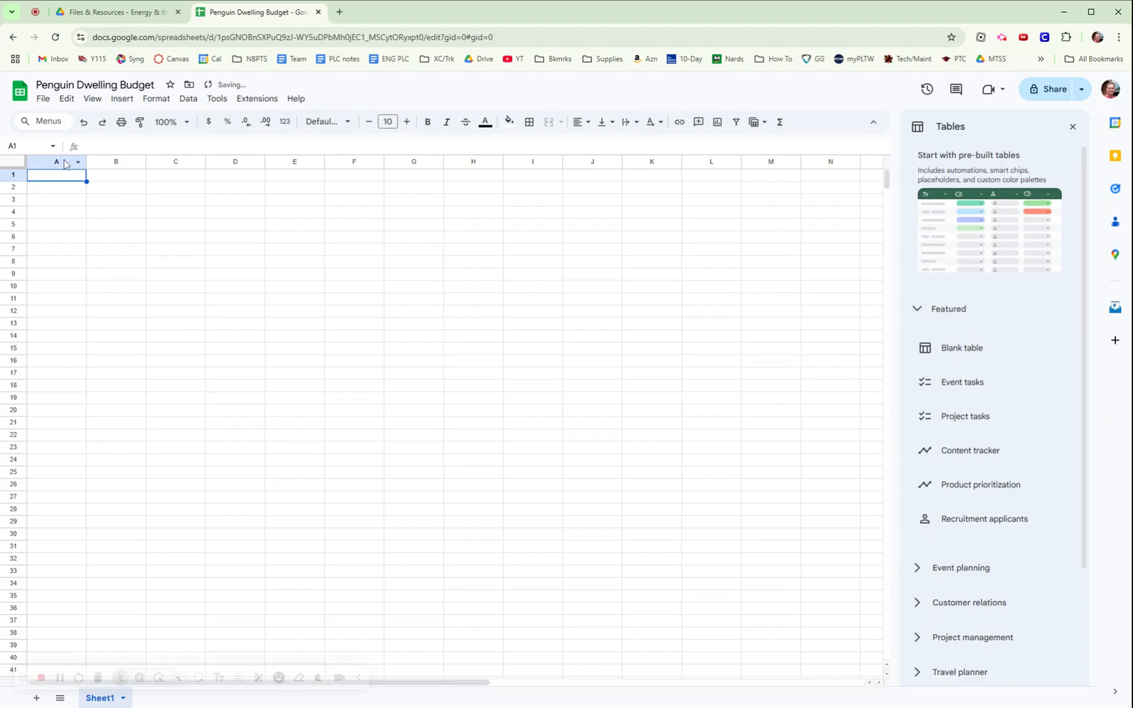
pyautogui.click(24, 174)
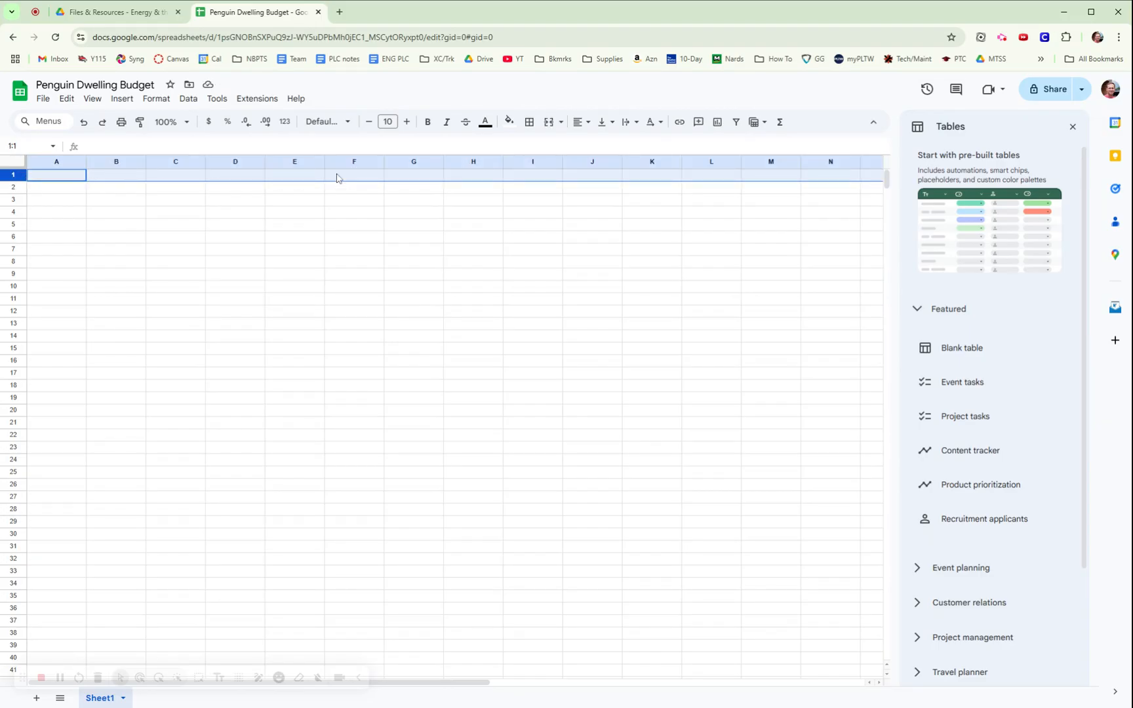
pyautogui.click(64, 188)
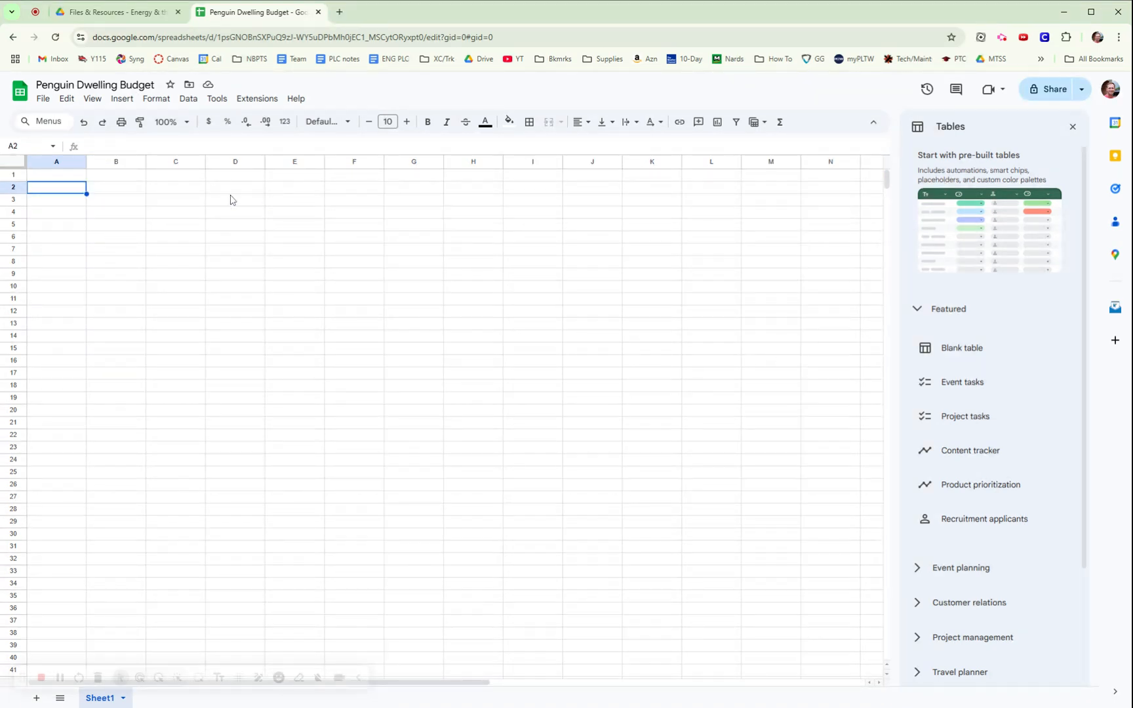
pyautogui.write('Material')
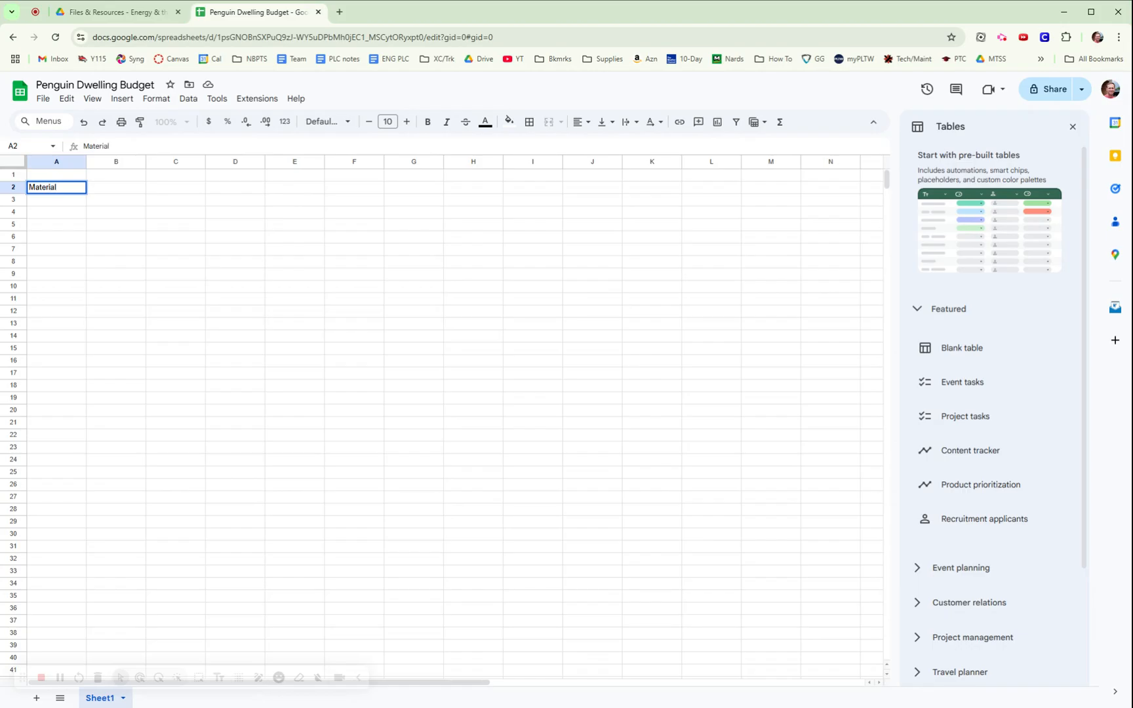
pyautogui.press('Tab')
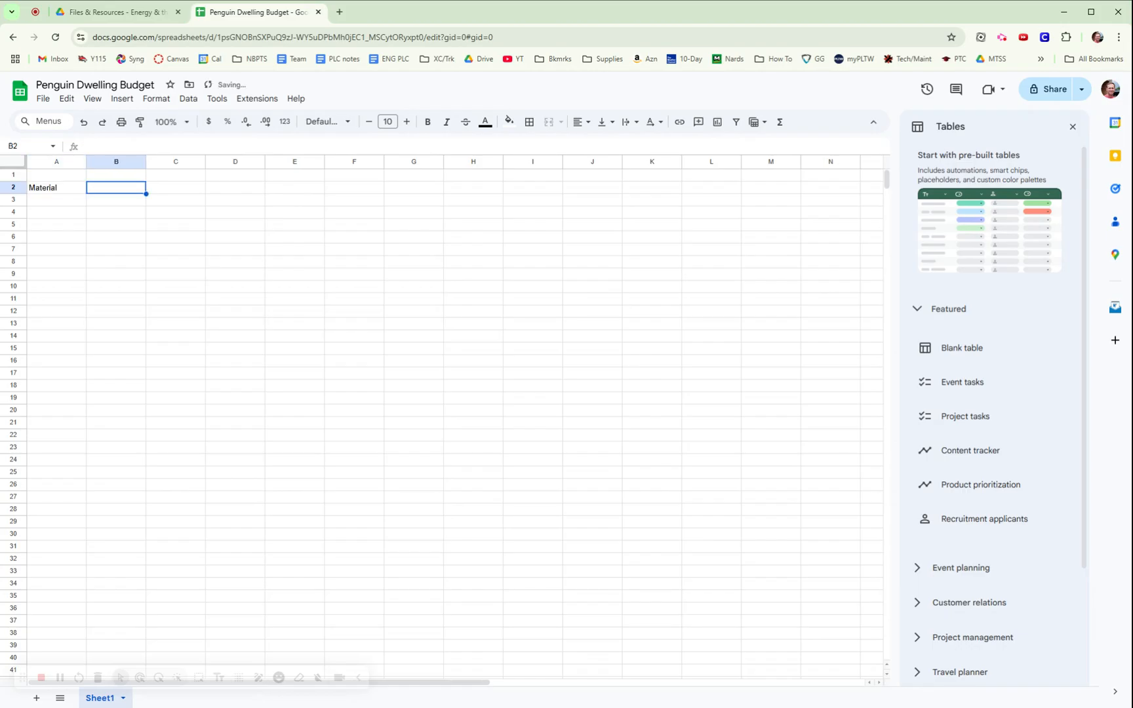
pyautogui.write('unit')
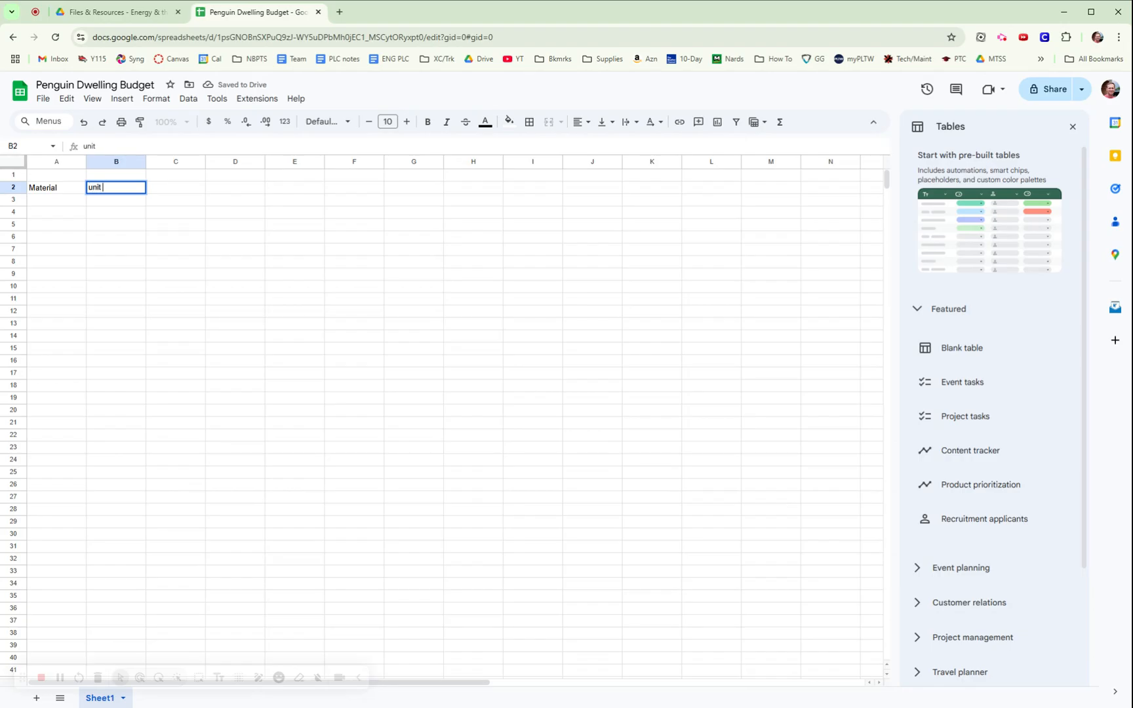
pyautogui.write(' cost')
pyautogui.click(141, 236)
# Right-align the unit cost header in B2.
pyautogui.click(129, 193)
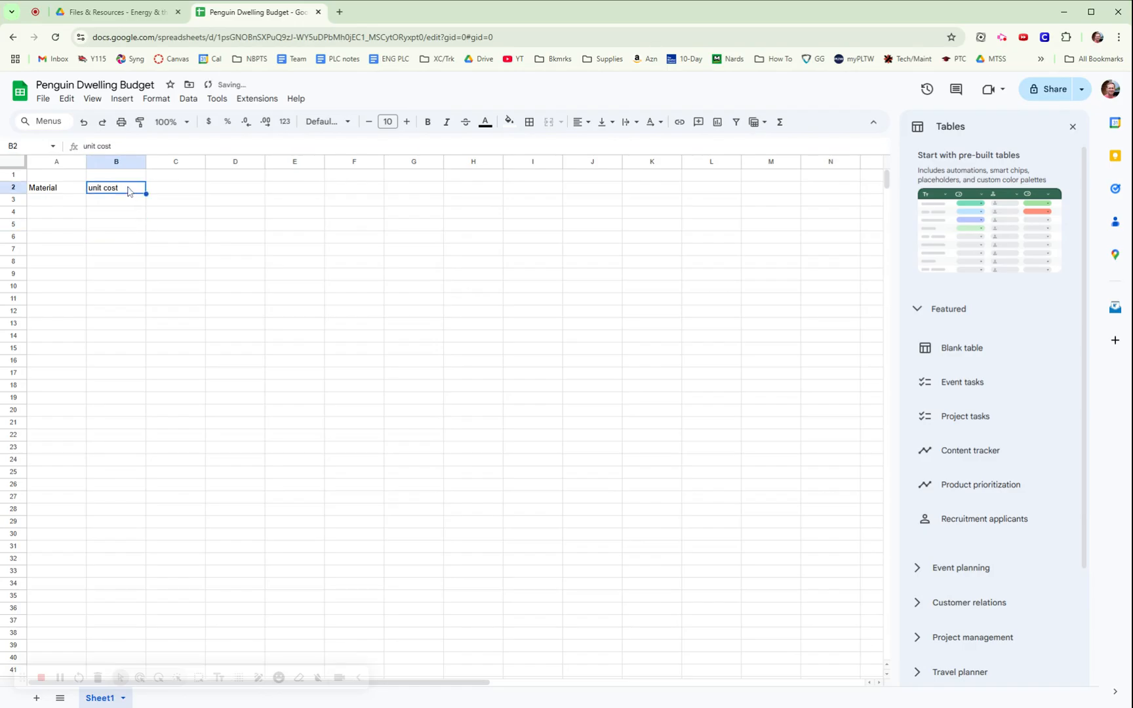
pyautogui.click(580, 126)
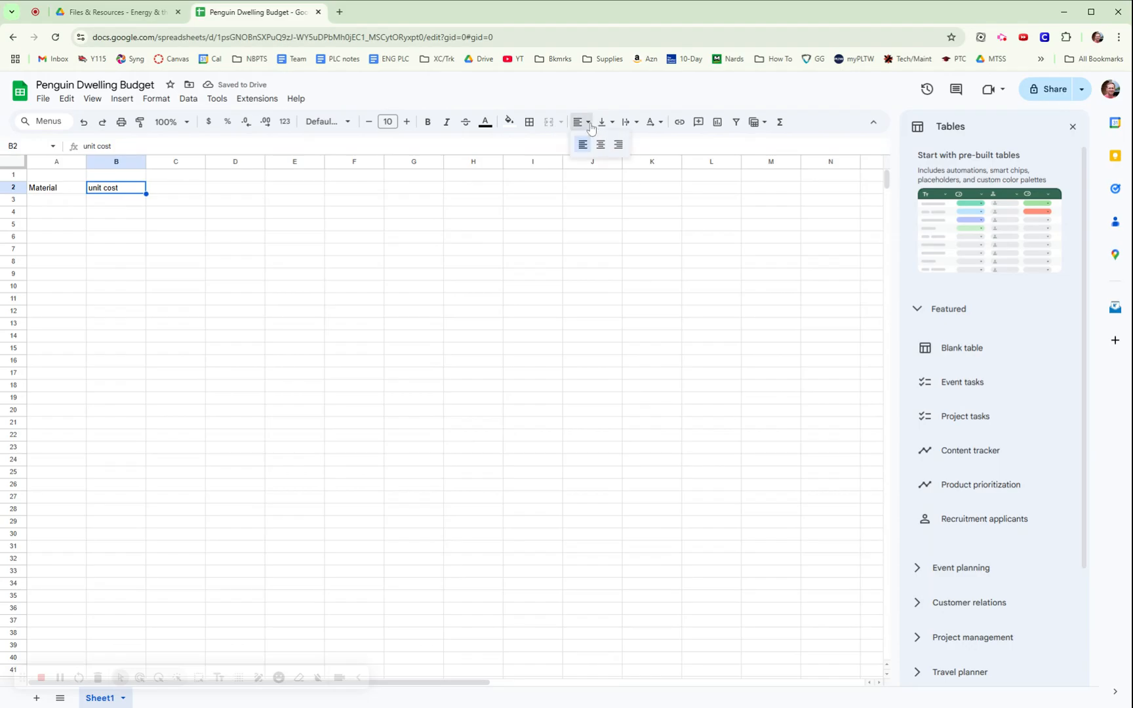
pyautogui.click(619, 145)
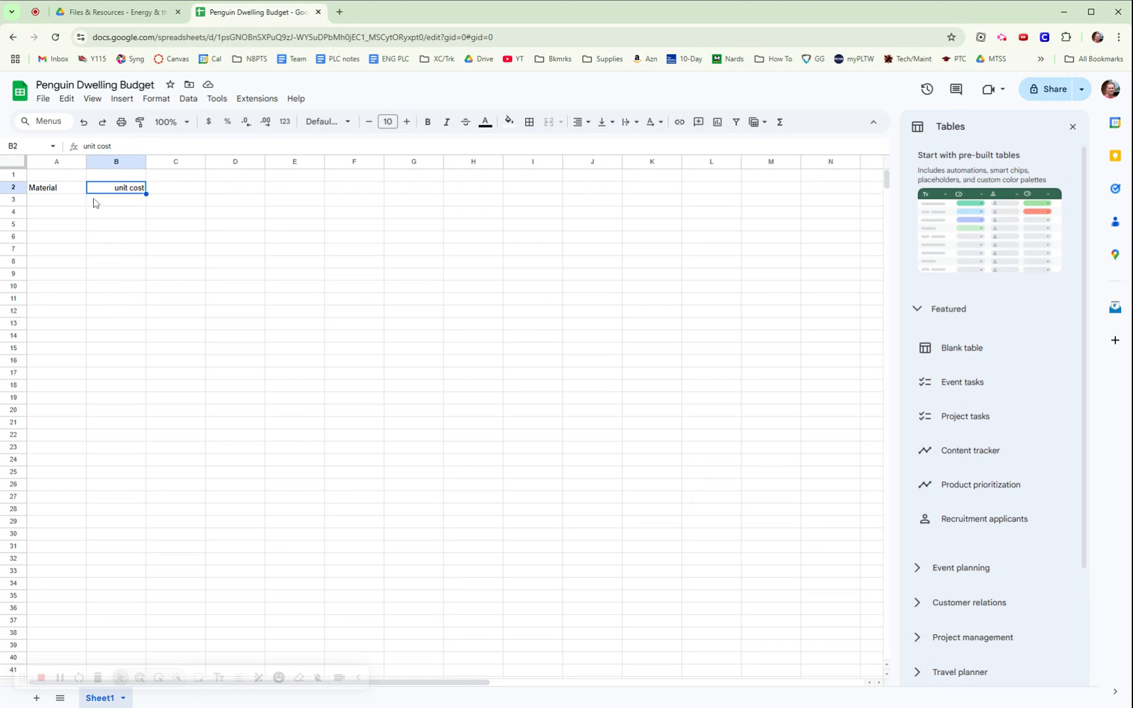
pyautogui.click(63, 204)
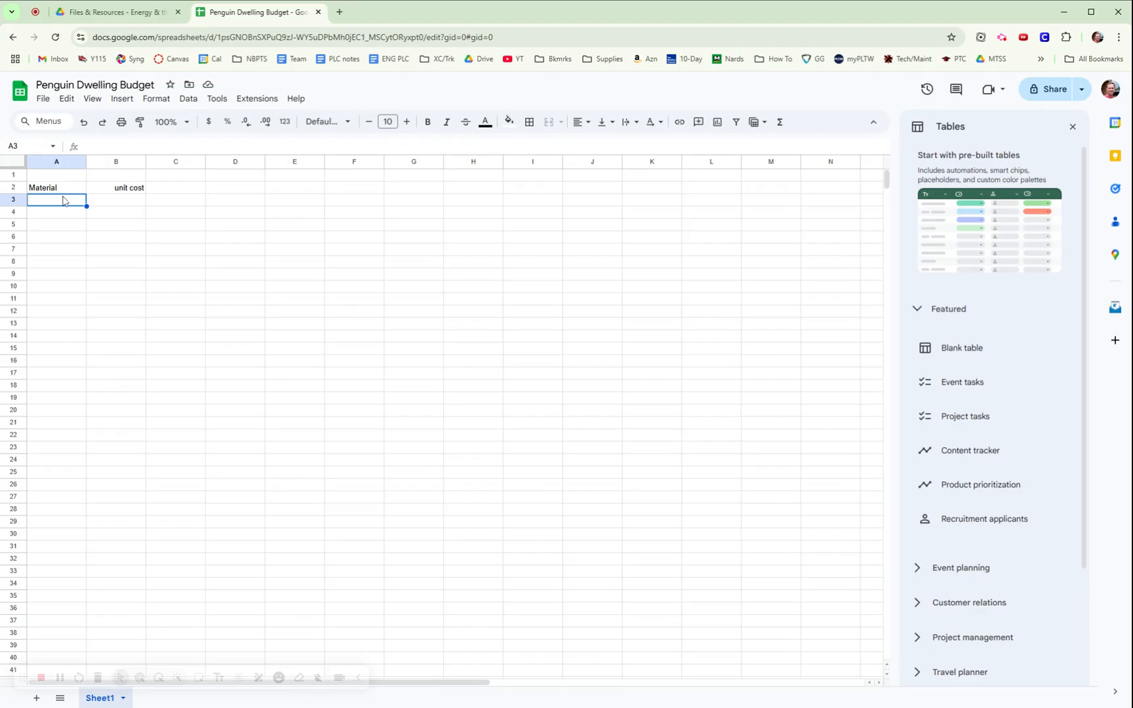
# List felt sheet, construction paper, foam sheet, bubble wrap and aluminum foil in column A.
pyautogui.click(112, 12)
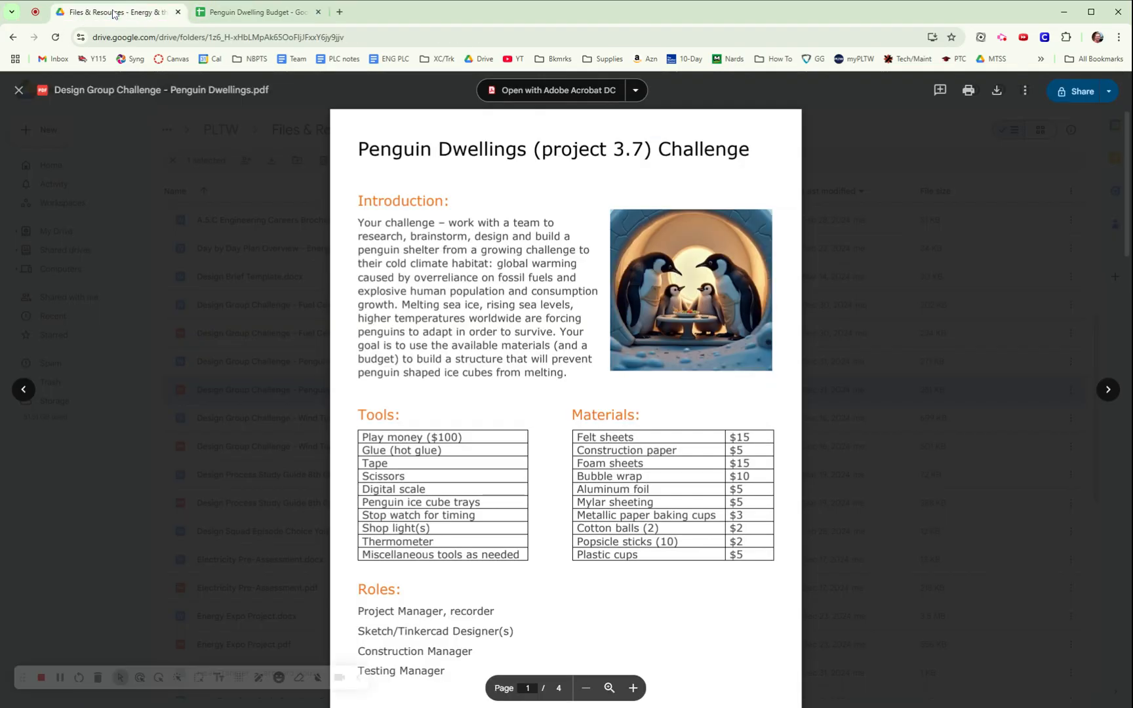
pyautogui.click(264, 13)
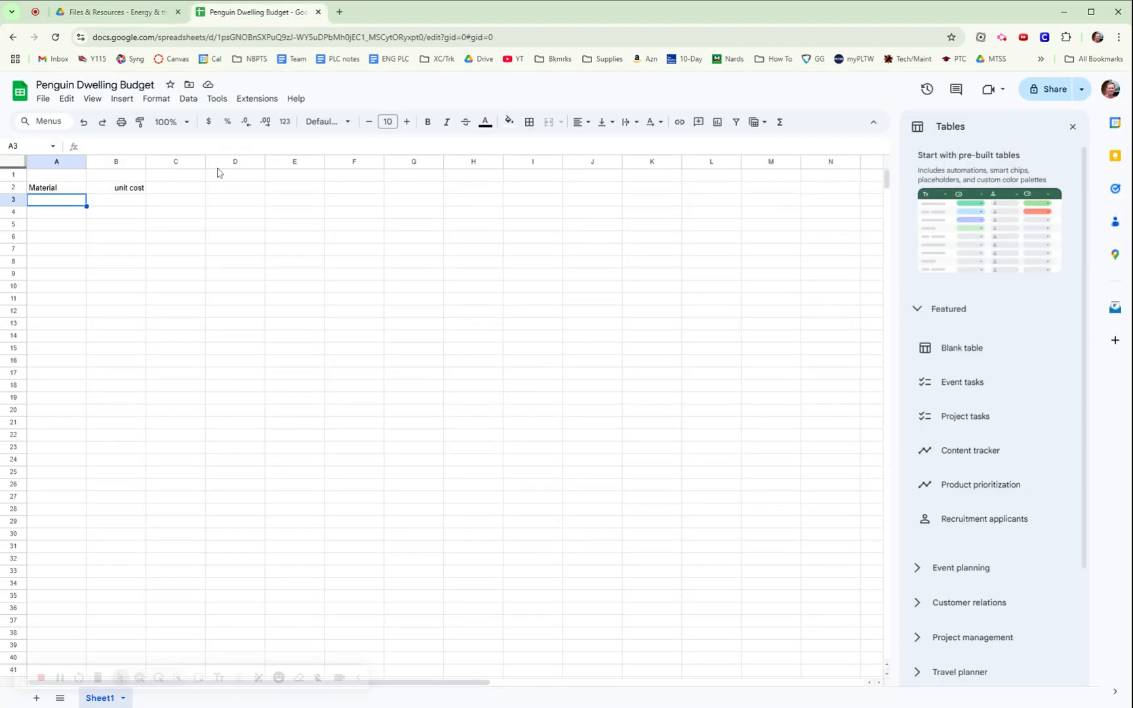
pyautogui.write('felt')
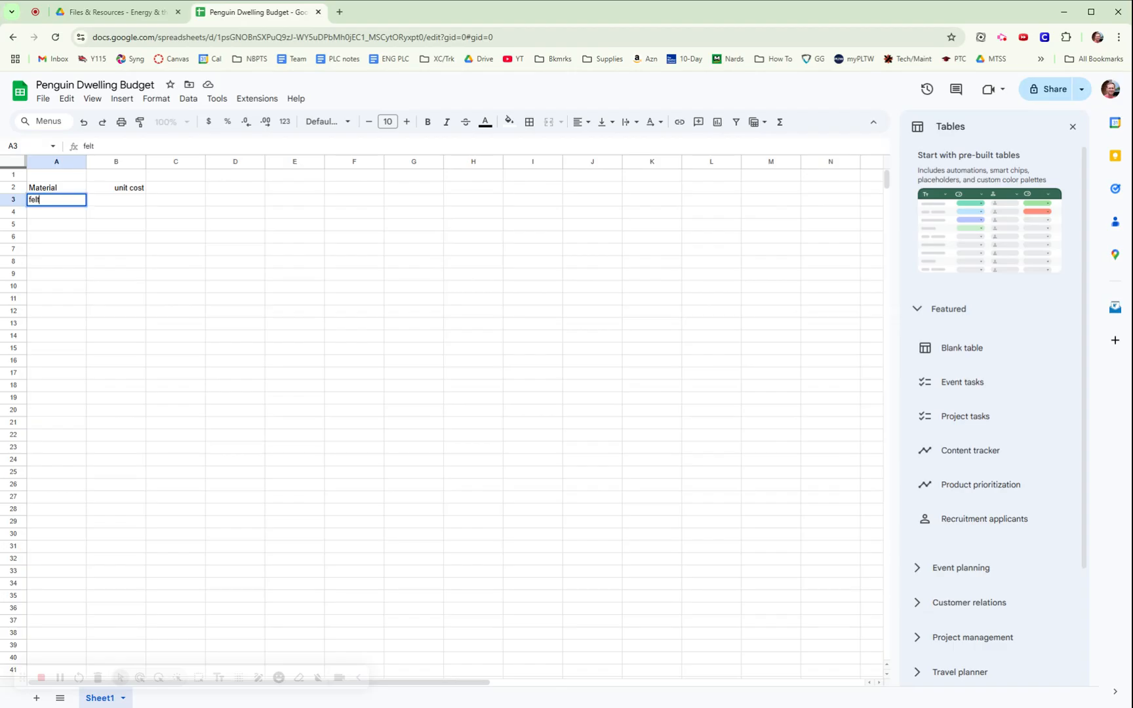
pyautogui.write(' sheet')
pyautogui.press('Return')
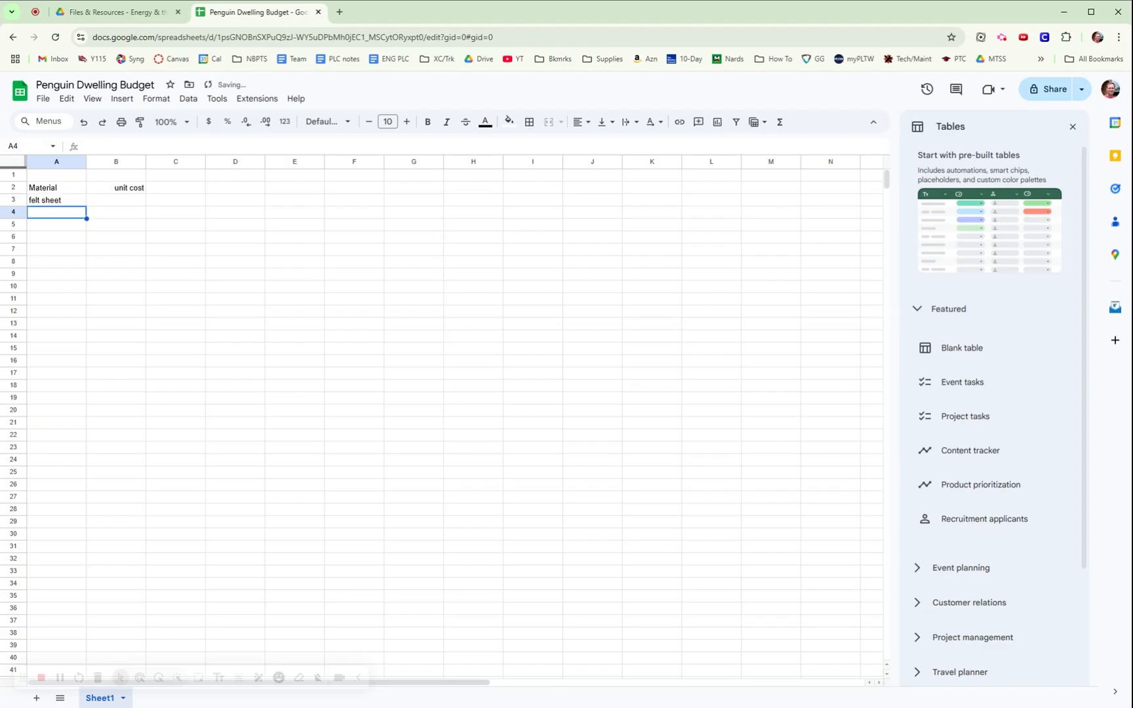
pyautogui.write('constrauc')
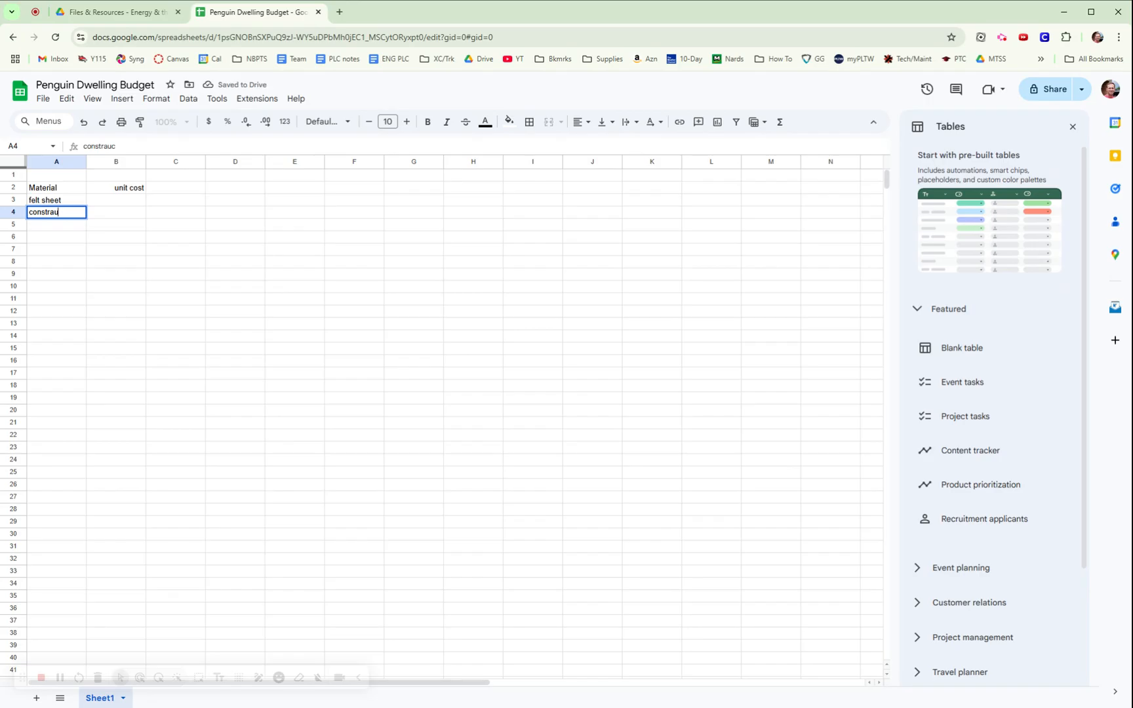
pyautogui.press('BackSpace')
pyautogui.press('BackSpace')
pyautogui.write('uction paper')
pyautogui.press('Return')
pyautogui.write('fo')
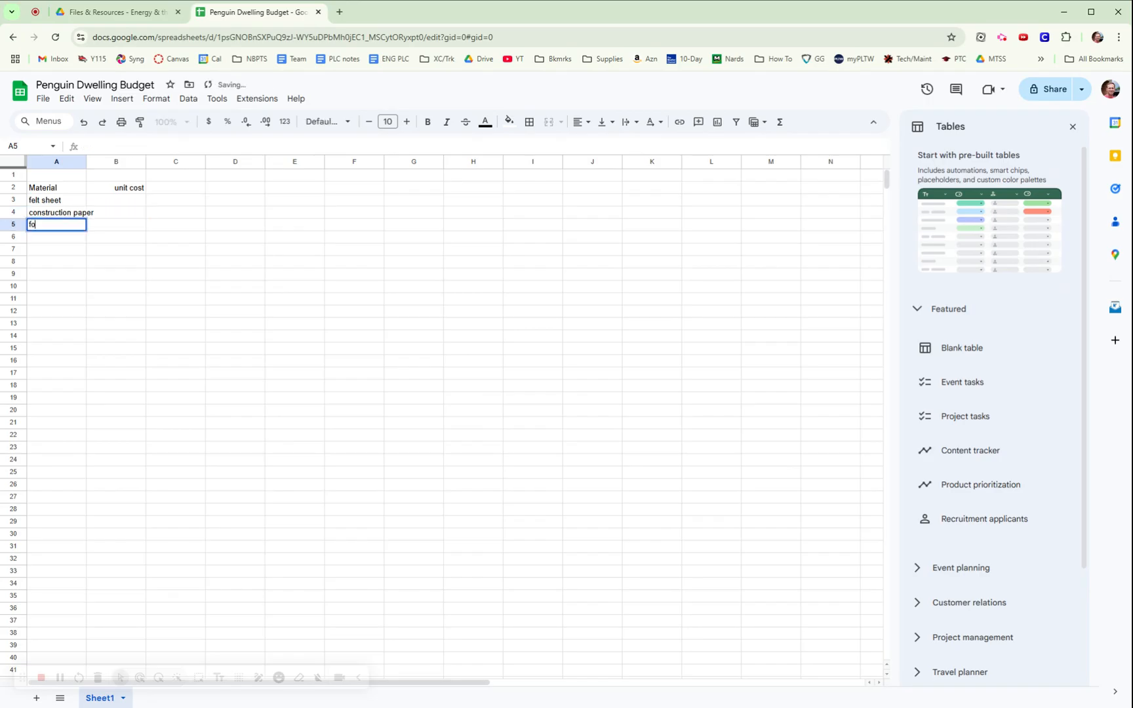
pyautogui.write('am sheet')
pyautogui.press('Return')
pyautogui.write('bub')
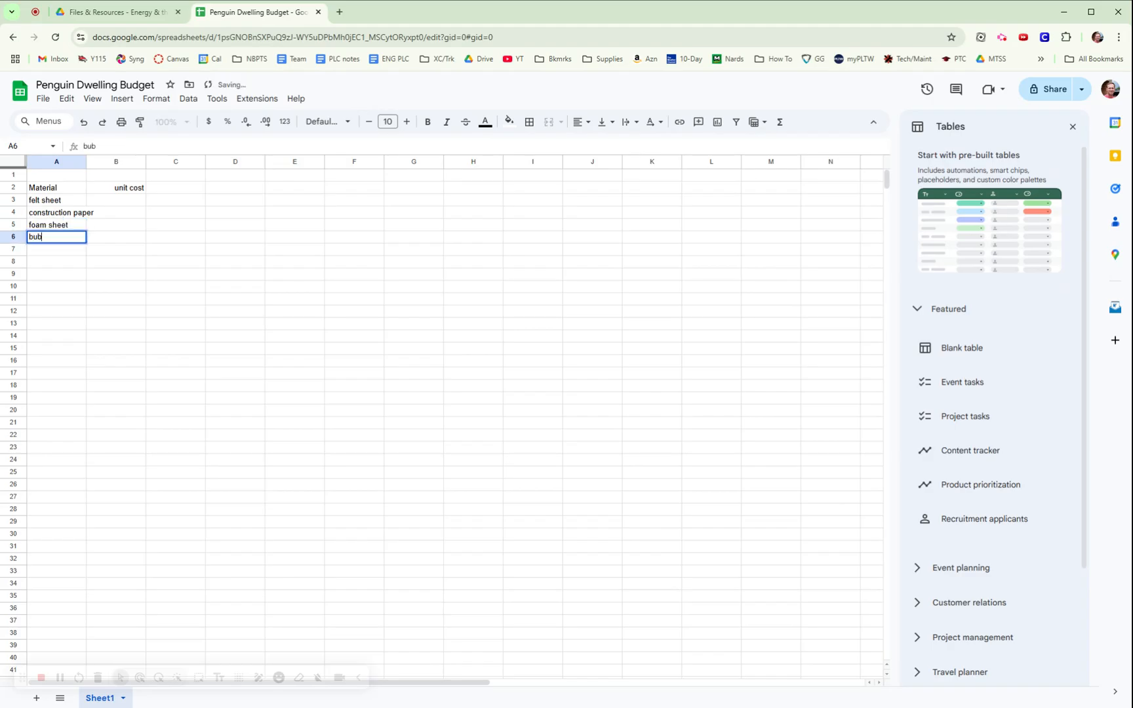
pyautogui.write('ble wrap')
pyautogui.press('Return')
pyautogui.write('alu')
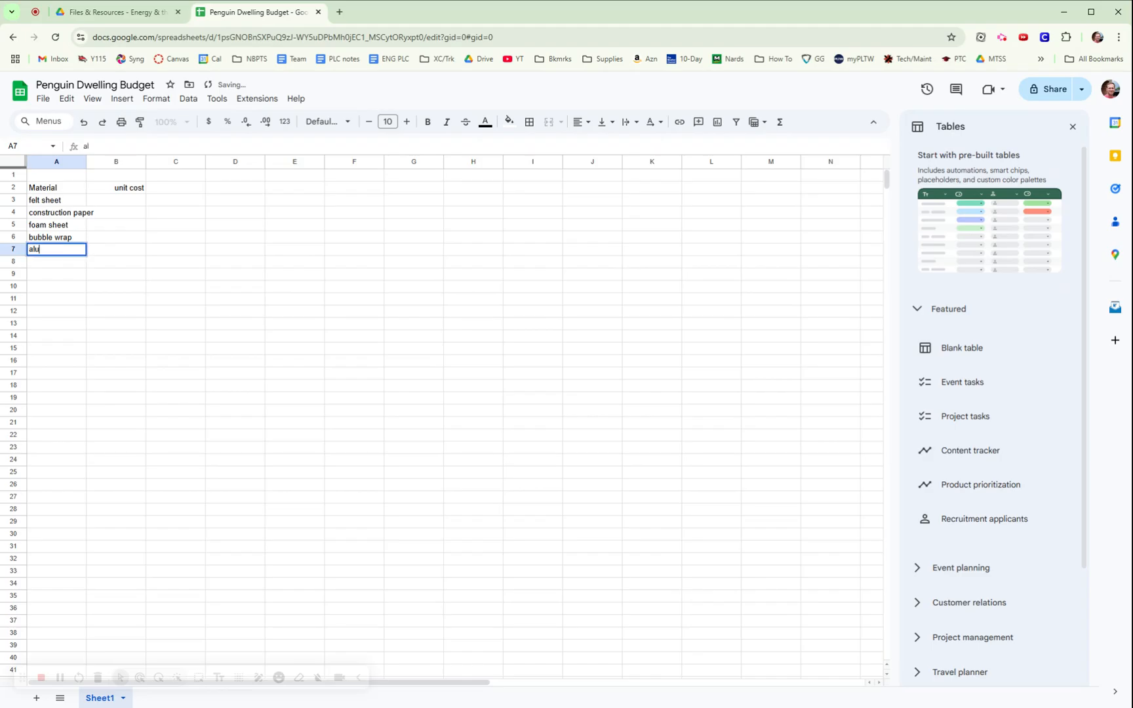
pyautogui.write('minum foil')
pyautogui.press('Return')
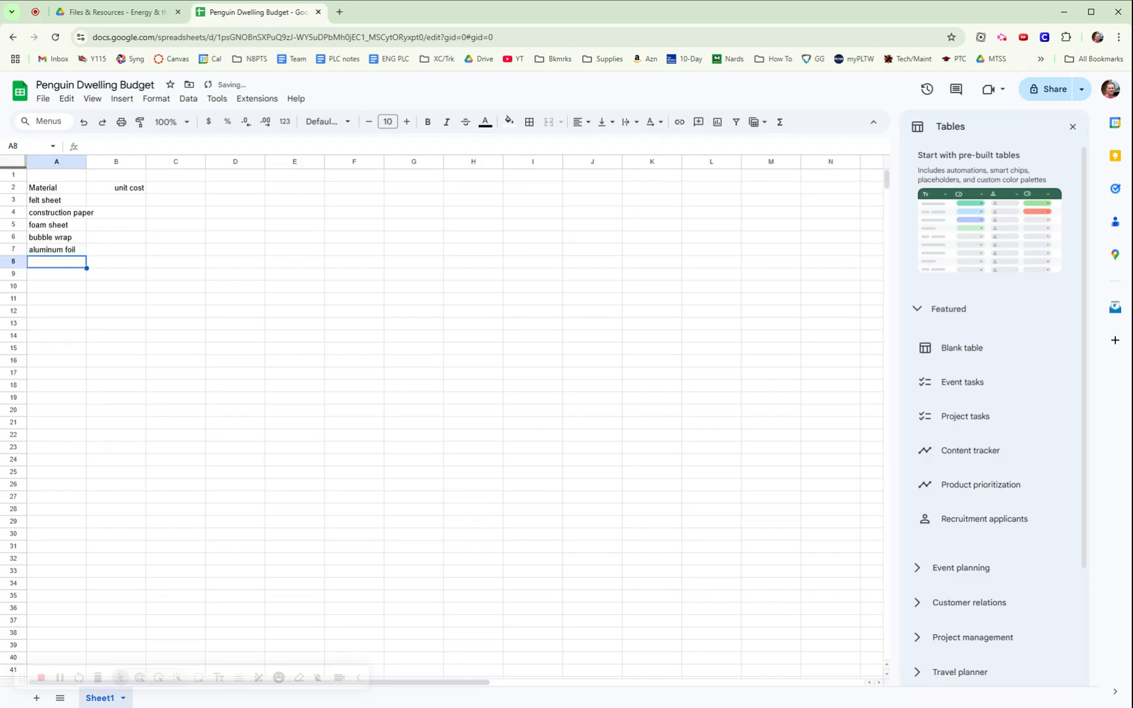
# Add Mylar sheet, metallic cups, cotton balls (2), popsicle sticks (10), plastic cups, then widen column A.
pyautogui.write('Mylar')
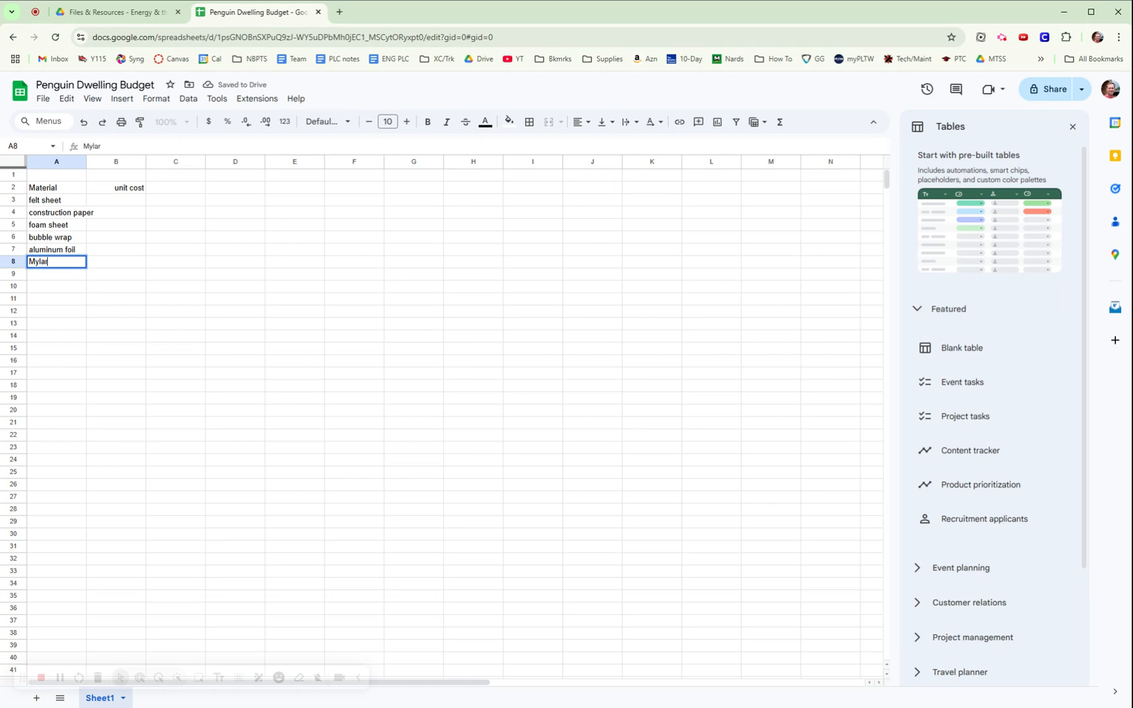
pyautogui.write(' sheet')
pyautogui.press('Return')
pyautogui.write('Met')
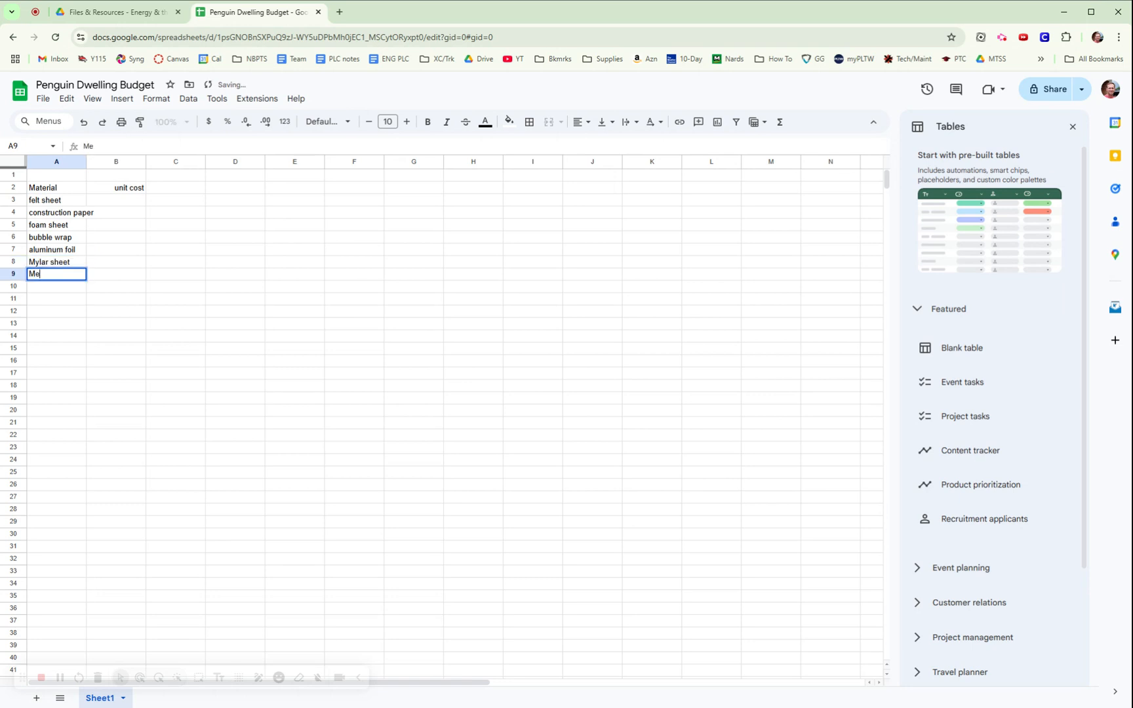
pyautogui.press('BackSpace')
pyautogui.press('BackSpace')
pyautogui.write('mat')
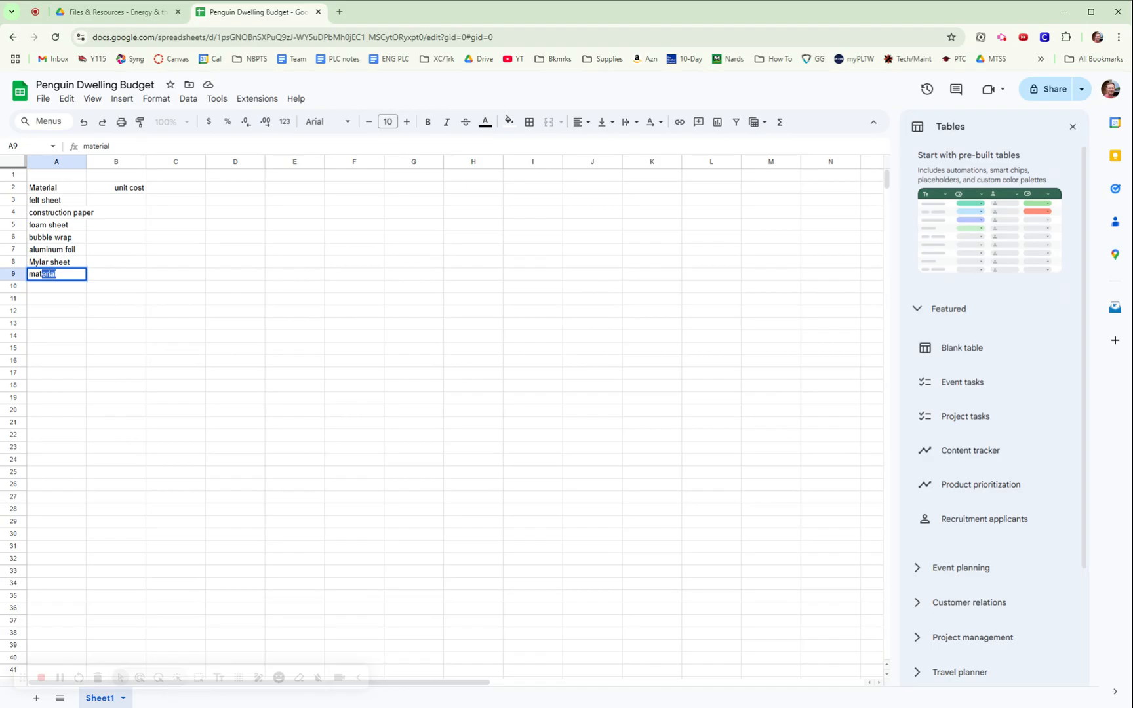
pyautogui.write('allic')
pyautogui.write('cups')
pyautogui.press('Return')
pyautogui.write('cottoon')
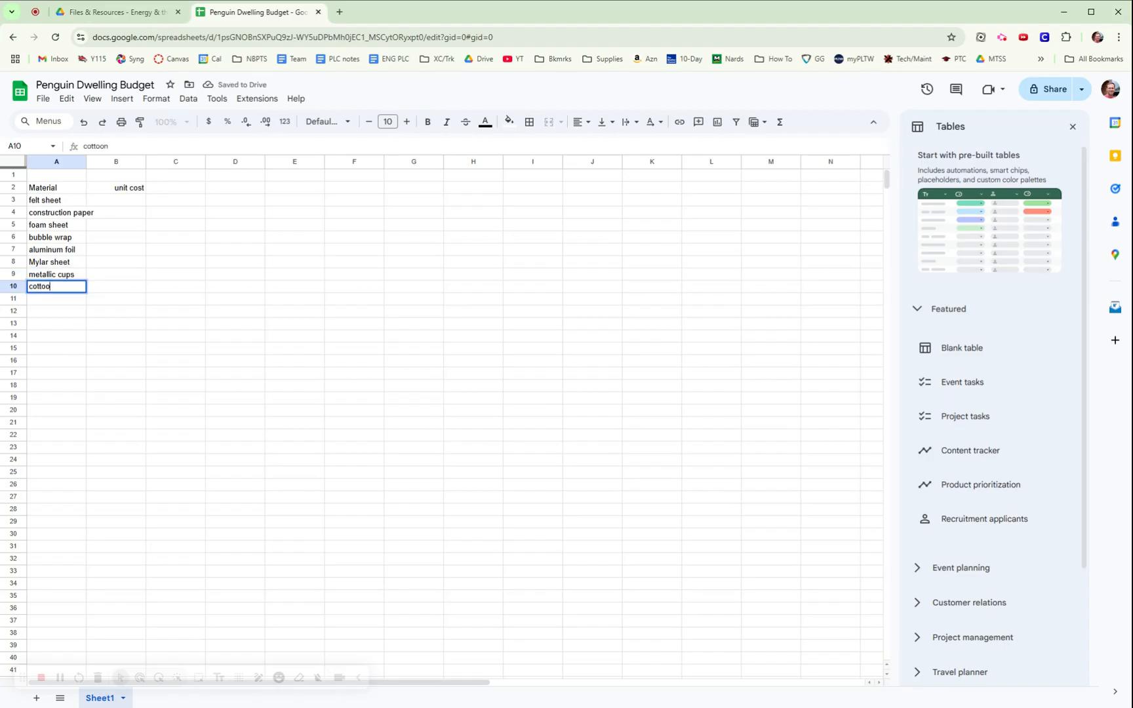
pyautogui.press('BackSpace')
pyautogui.write('n balls (2')
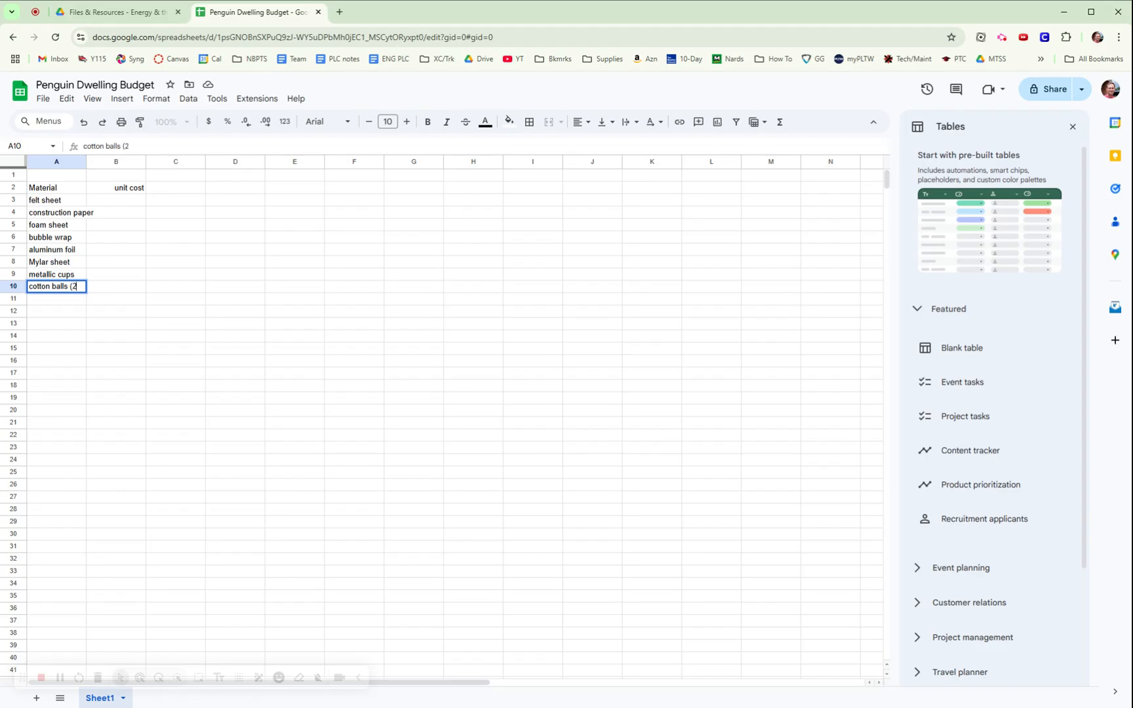
pyautogui.press('Return')
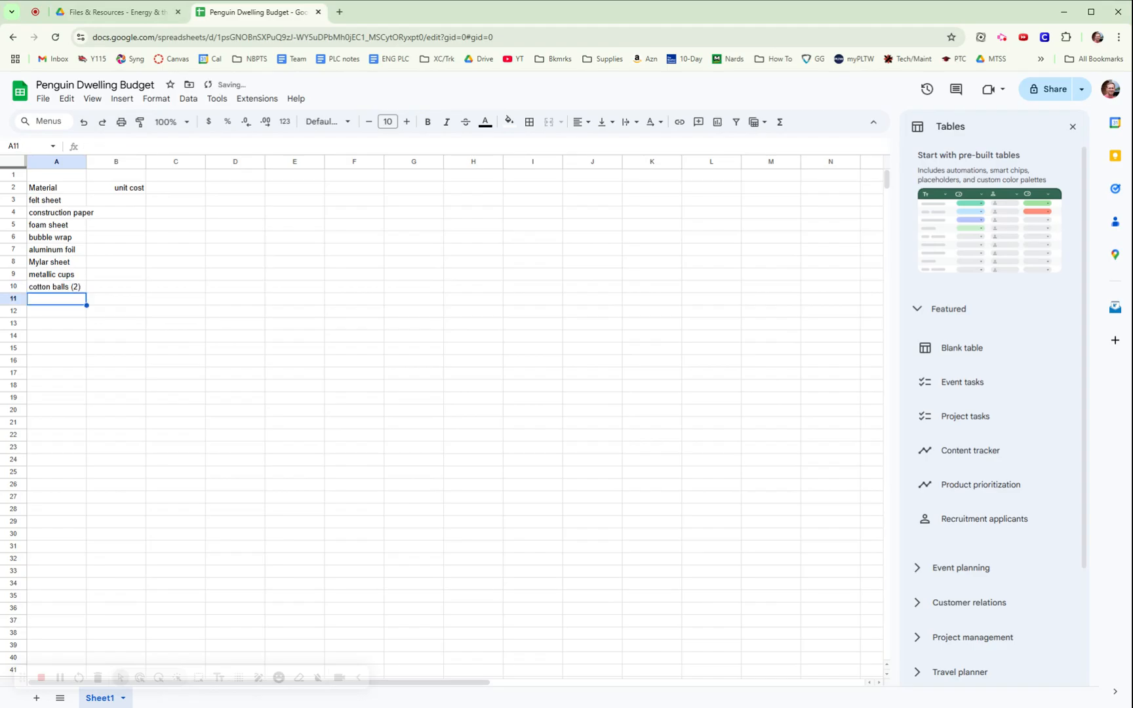
pyautogui.write('popsic')
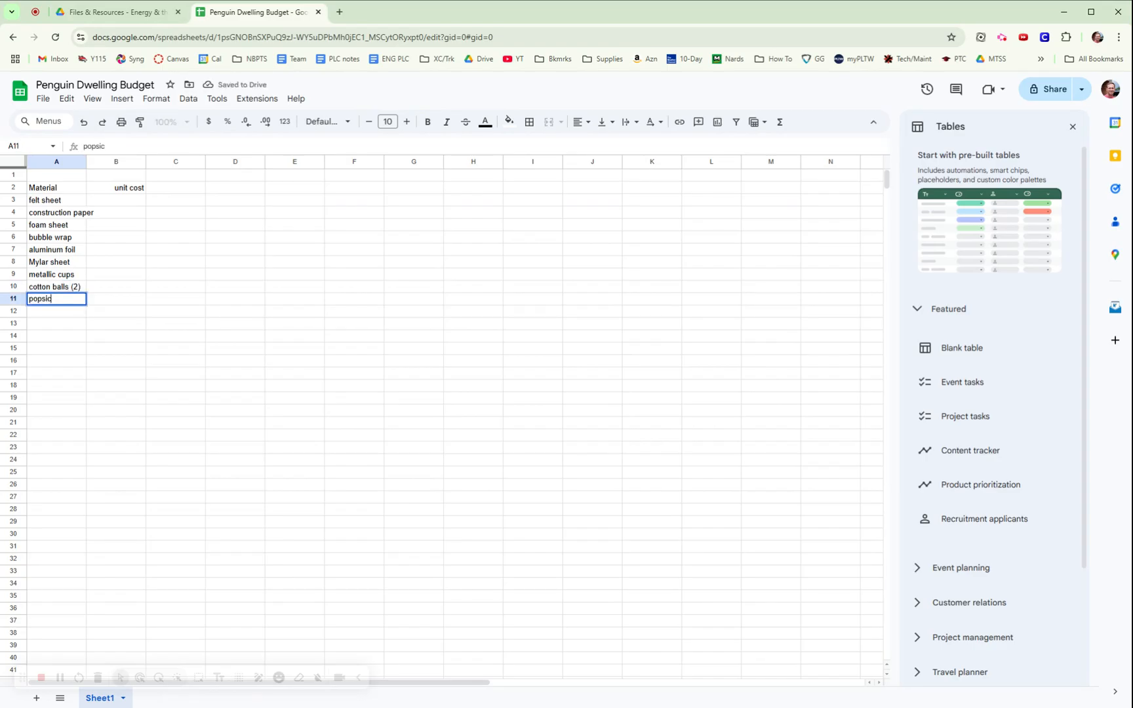
pyautogui.write('le sticks (10')
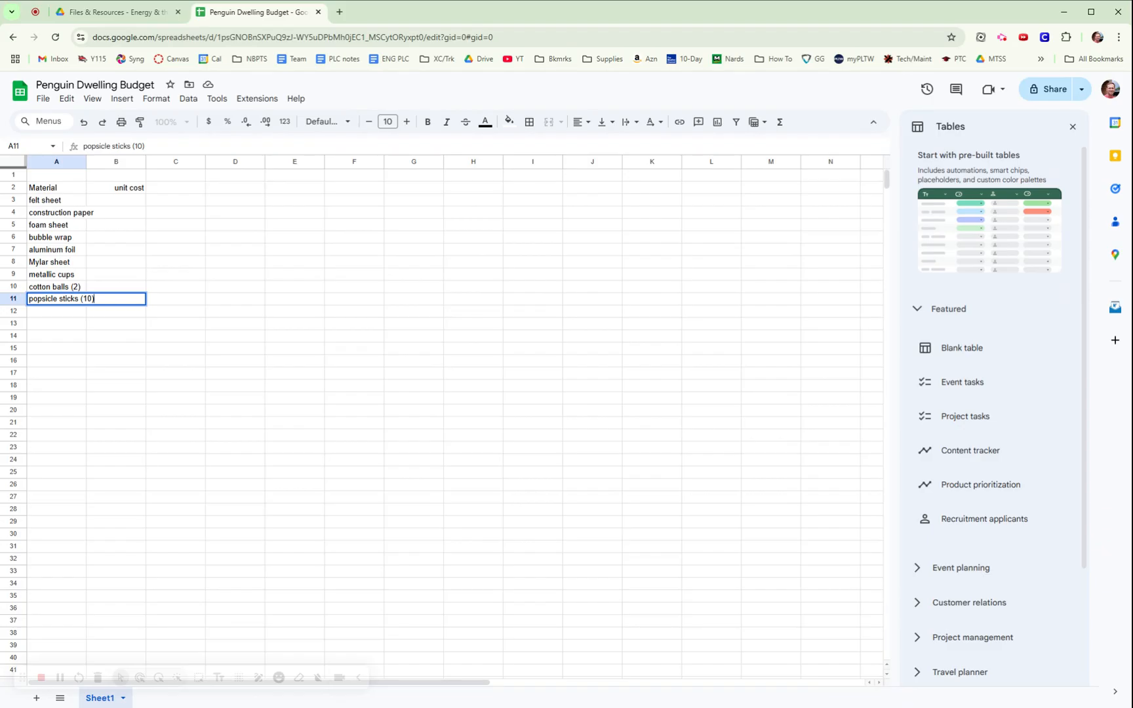
pyautogui.write(')')
pyautogui.press('Return')
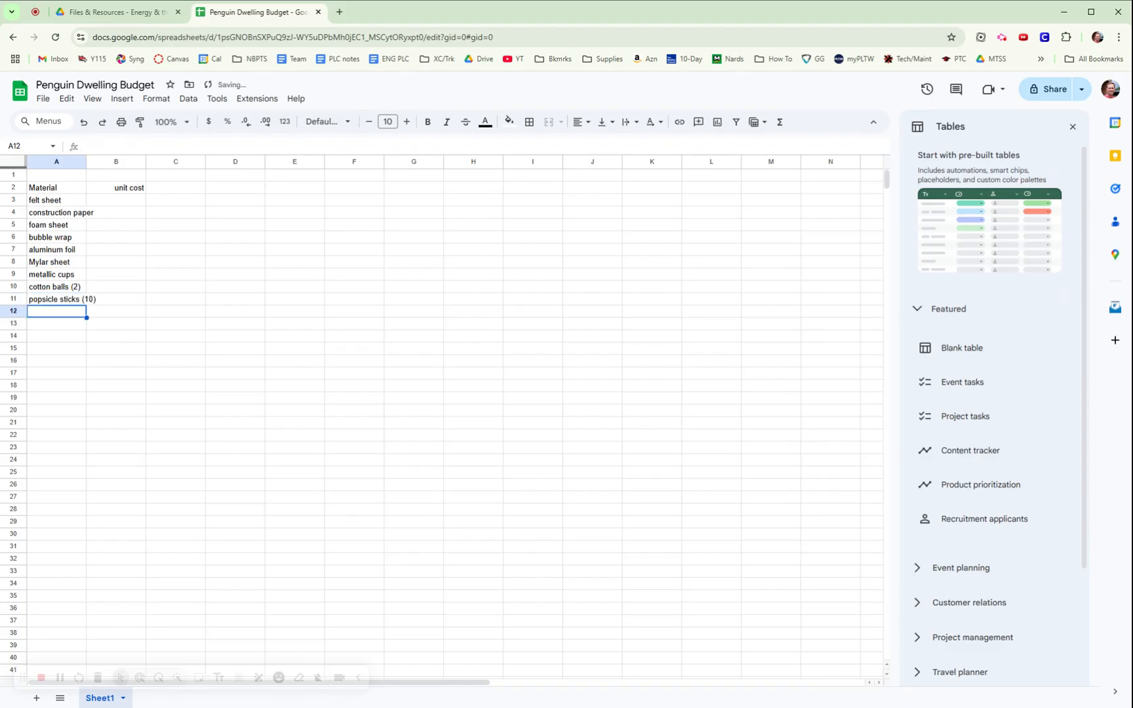
pyautogui.write('platci')
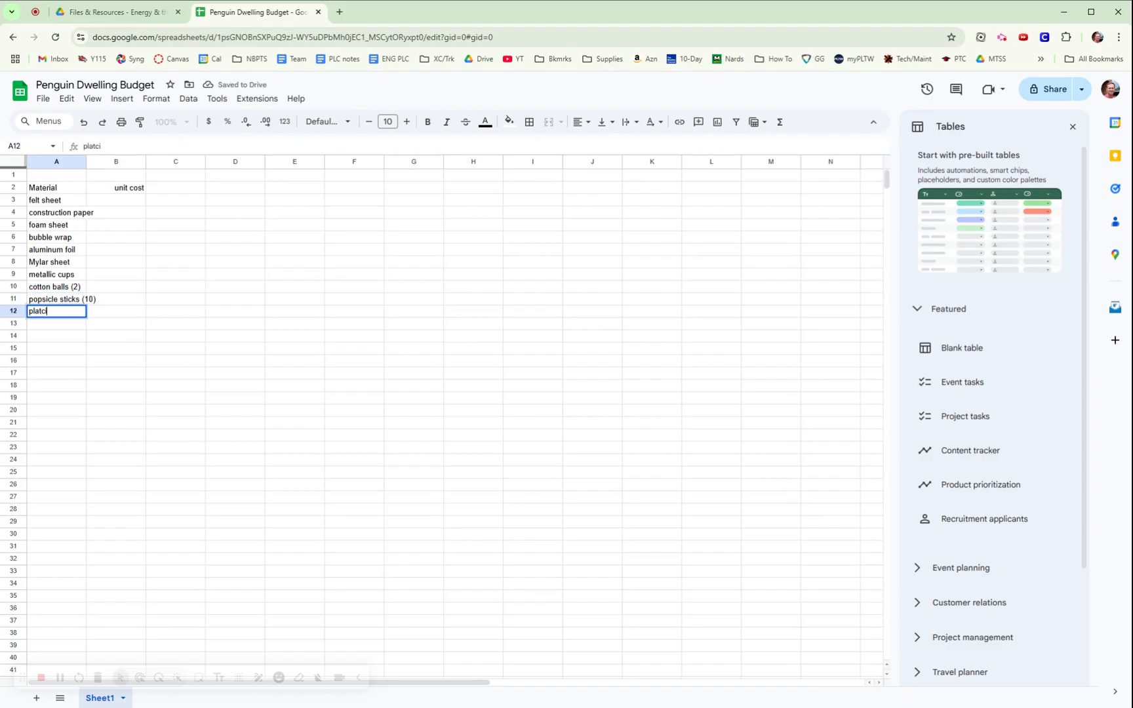
pyautogui.press('BackSpace')
pyautogui.press('BackSpace')
pyautogui.press('BackSpace')
pyautogui.write('stic cups')
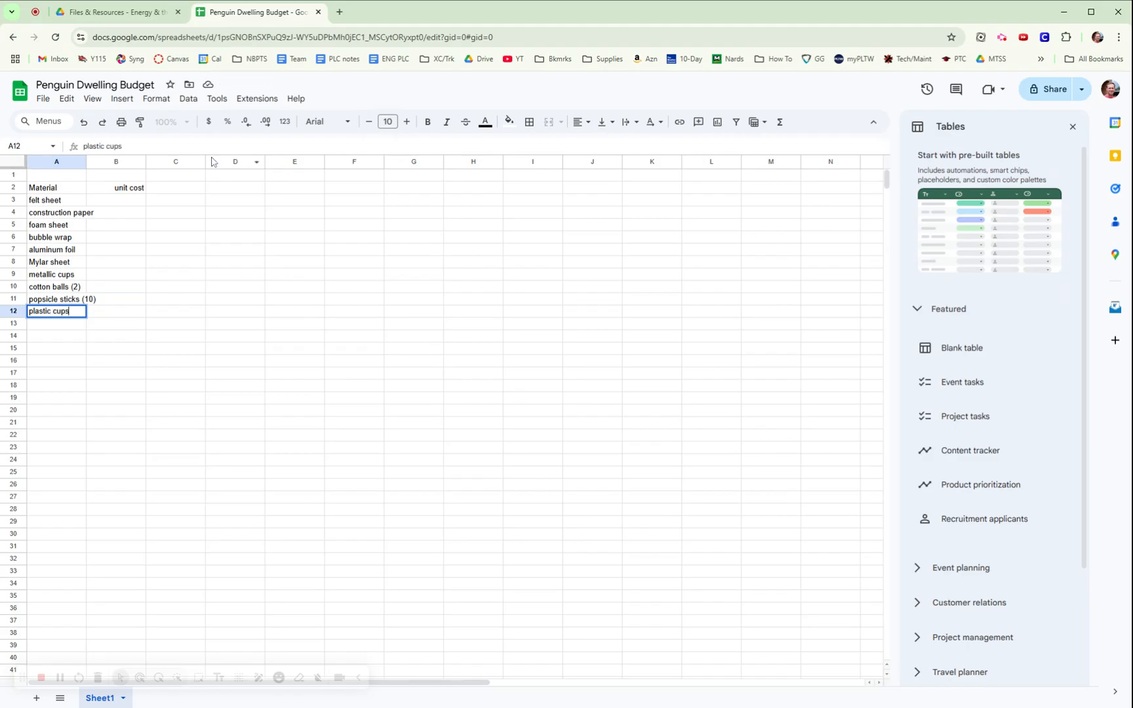
pyautogui.click(249, 276)
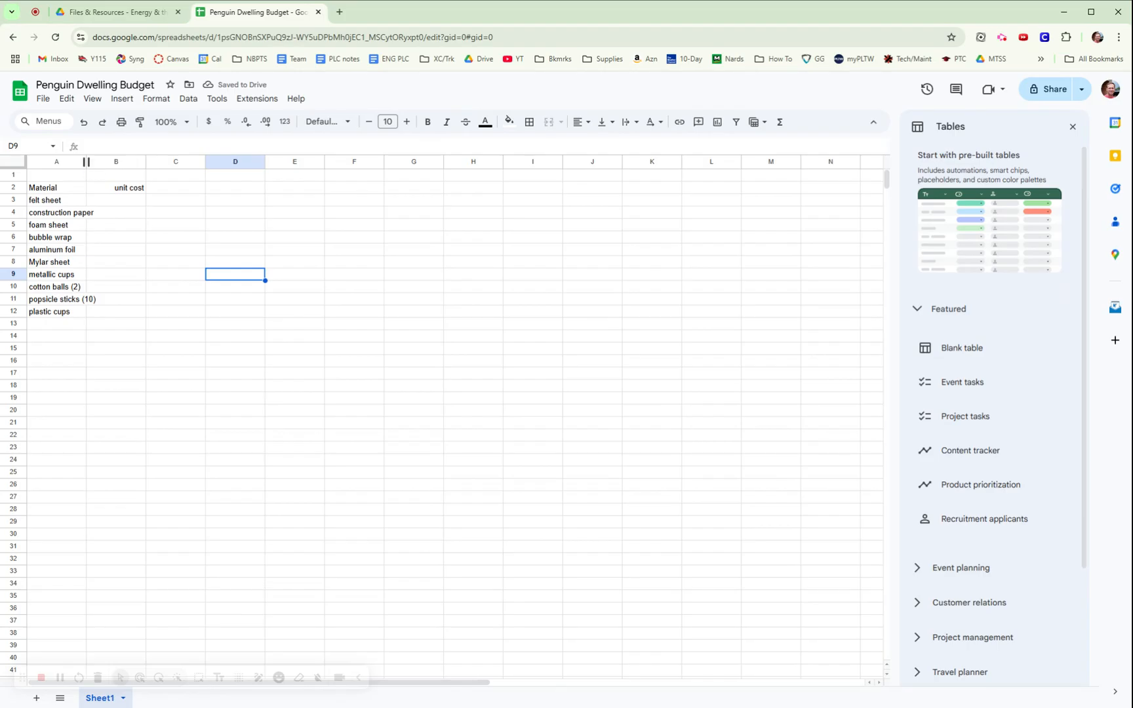
pyautogui.moveTo(86, 162); pyautogui.dragTo(109, 161)
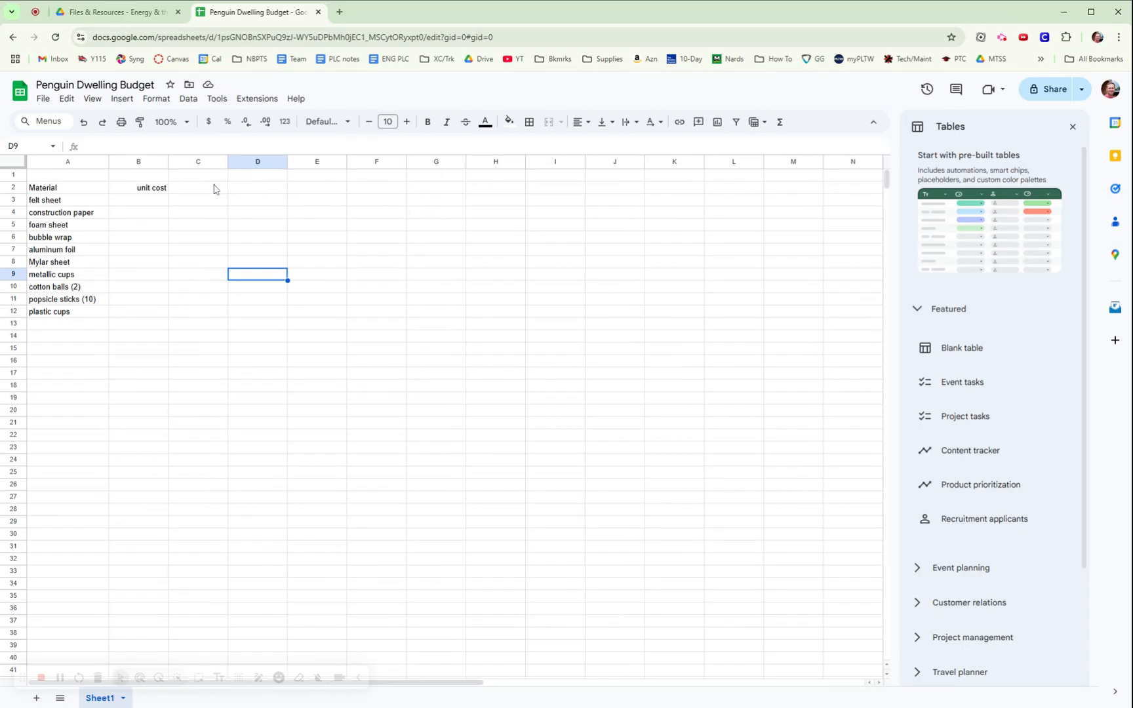
# Enter unit costs 15, 5, 15, 10, 5, 5, 3 and onward down column B from B3.
pyautogui.click(143, 205)
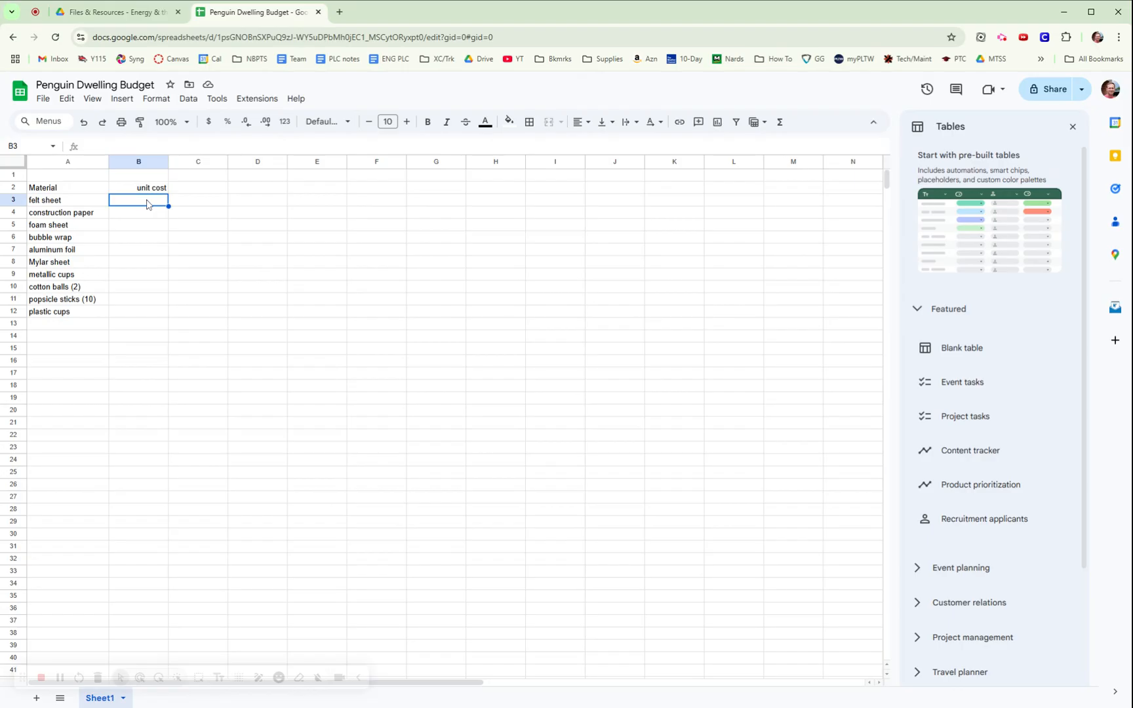
pyautogui.write('15')
pyautogui.press('Return')
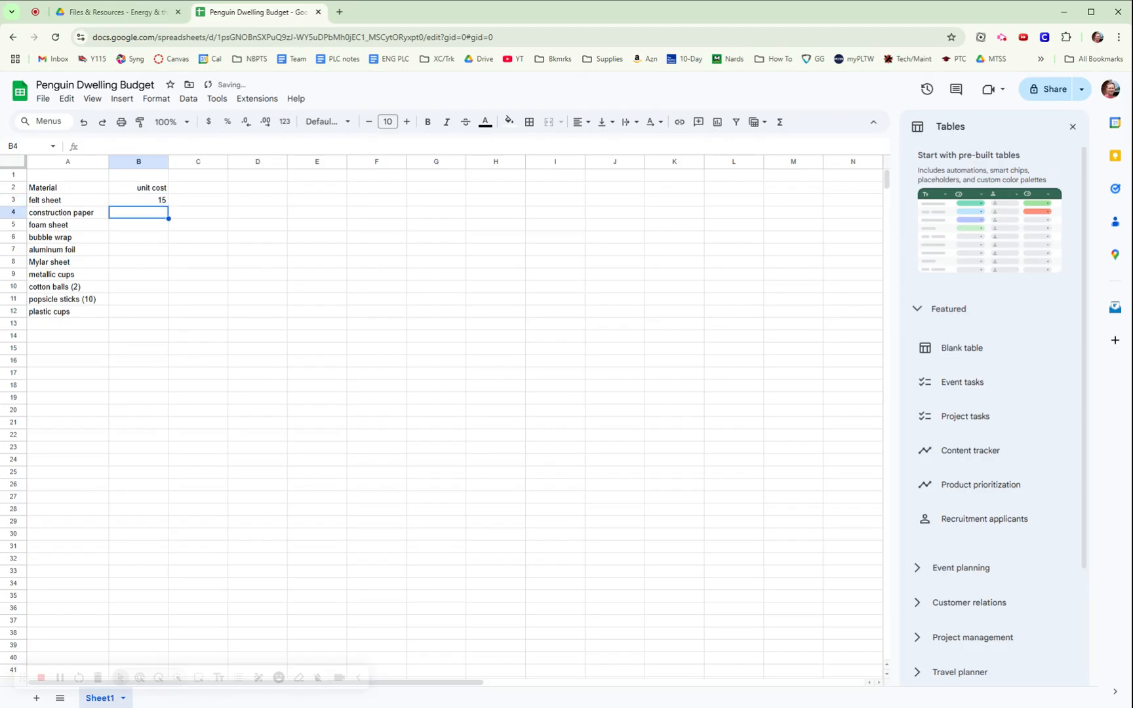
pyautogui.write('5')
pyautogui.press('Return')
pyautogui.write('15')
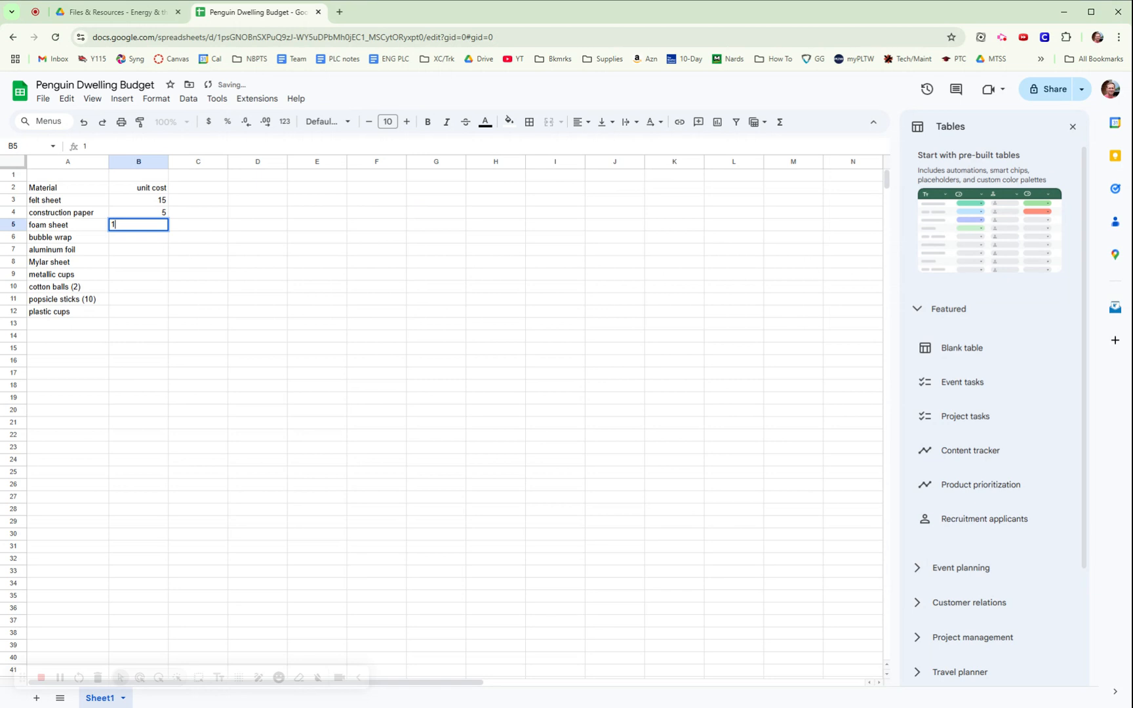
pyautogui.press('Return')
pyautogui.write('10')
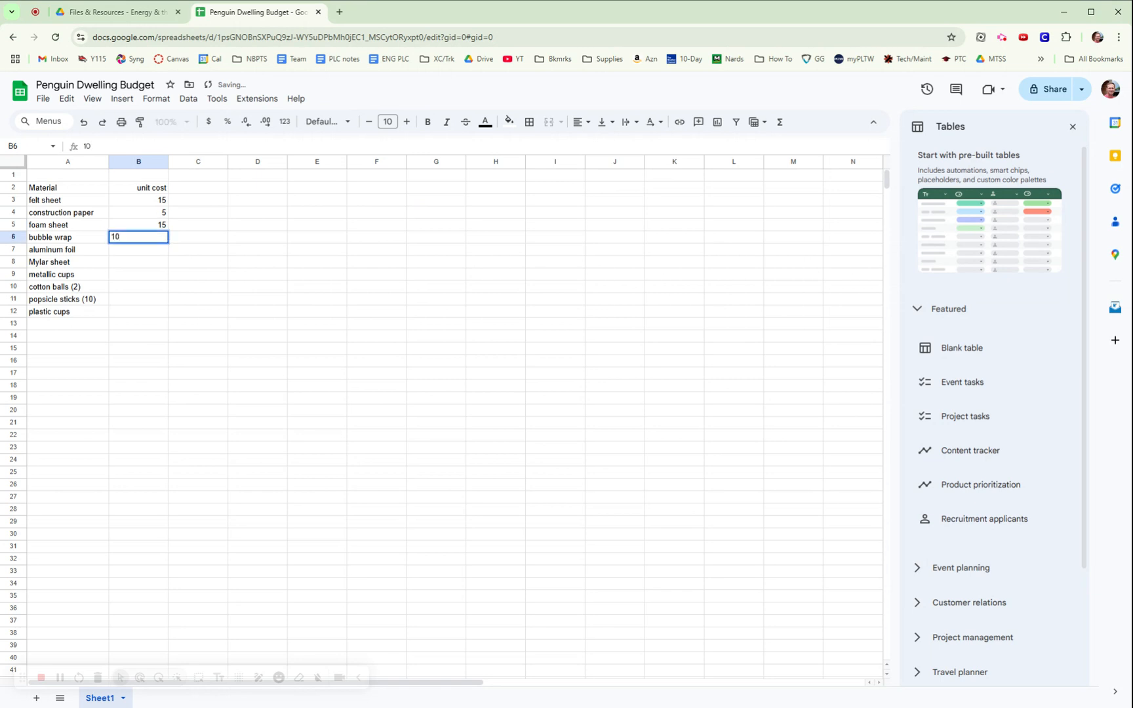
pyautogui.press('Return')
pyautogui.write('5')
pyautogui.press('Return')
pyautogui.write('5')
pyautogui.press('Return')
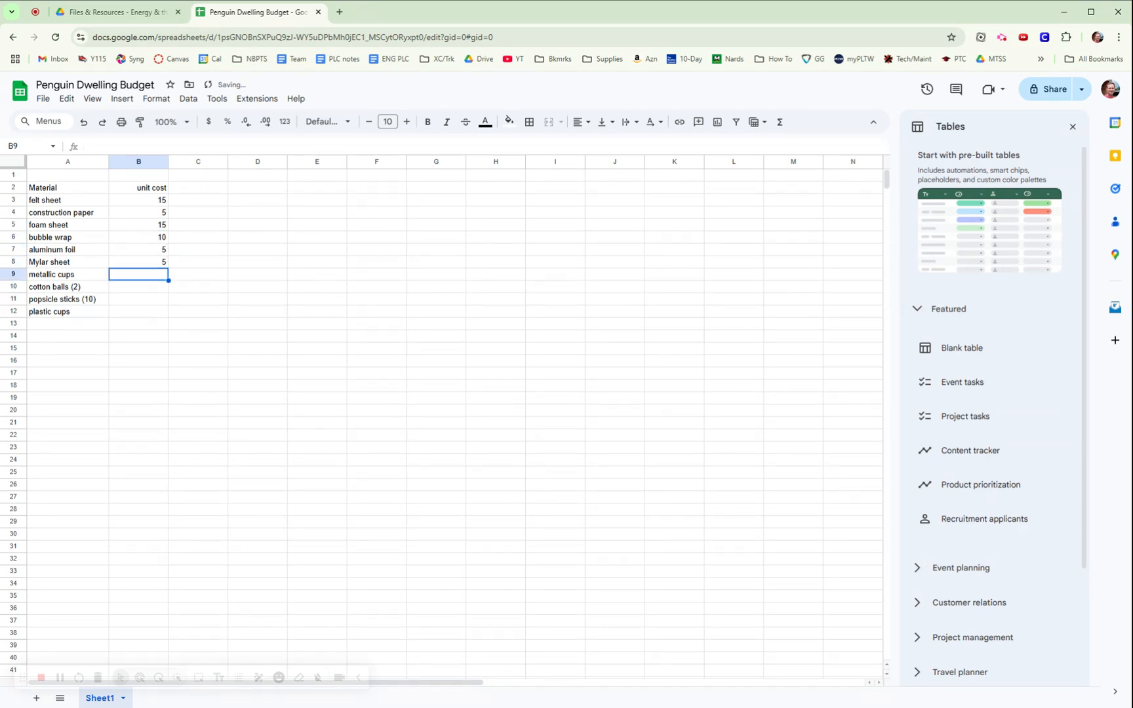
pyautogui.write('3')
pyautogui.press('Return')
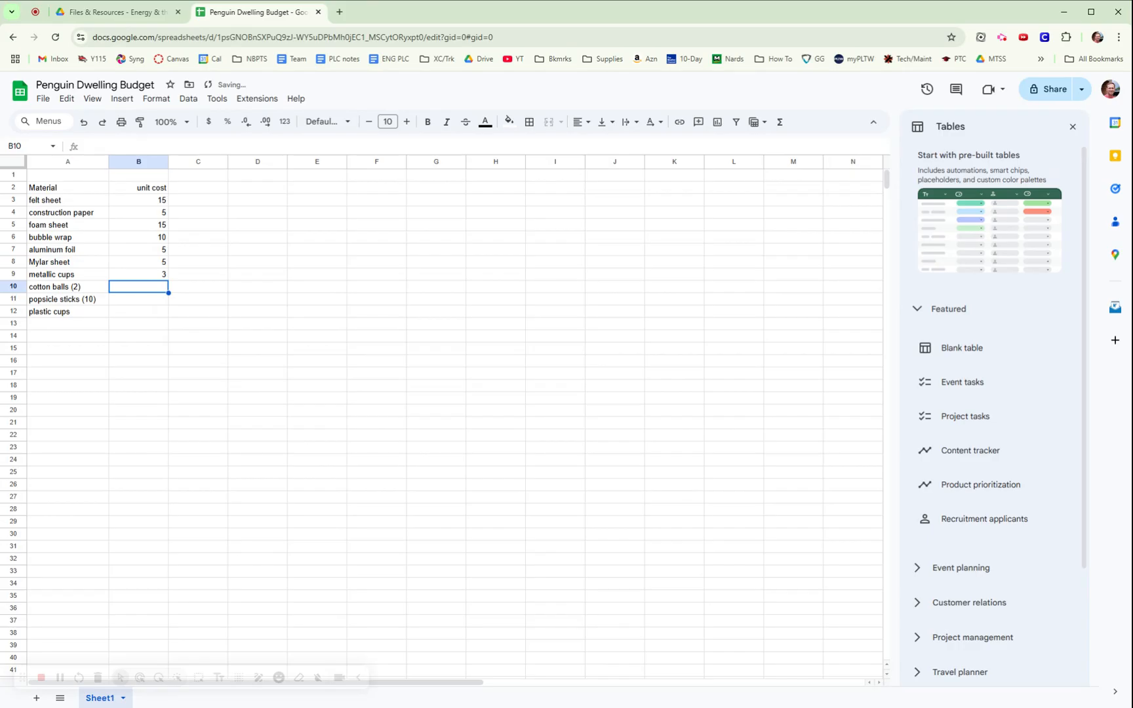
pyautogui.write('5')
pyautogui.press('Return')
pyautogui.write('5')
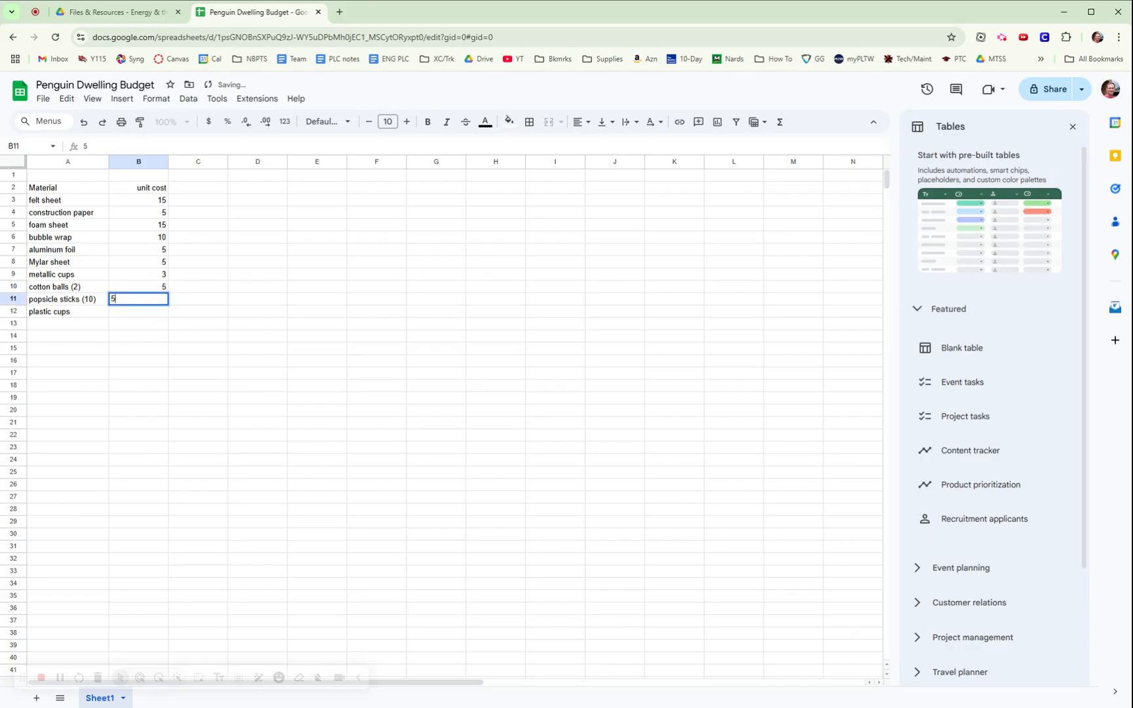
pyautogui.press('BackSpace')
pyautogui.press('Return')
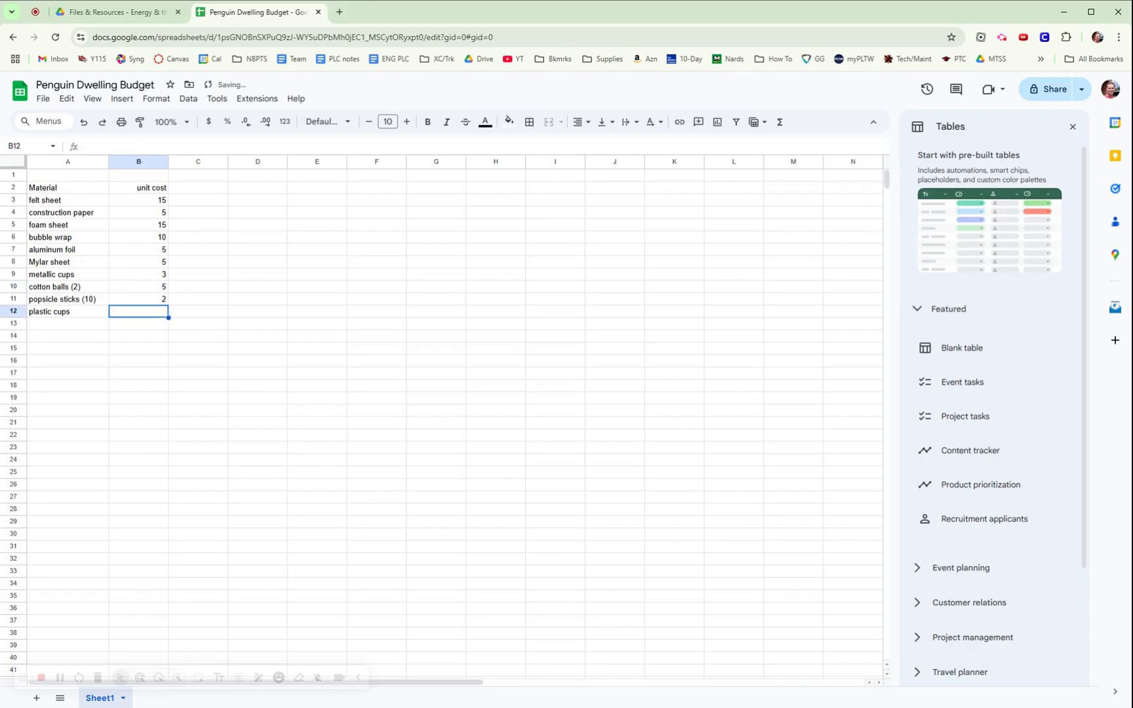
# Correct the cotton balls cost to 2, give plastic cups 5, and verify prices against the PDF.
pyautogui.click(155, 290)
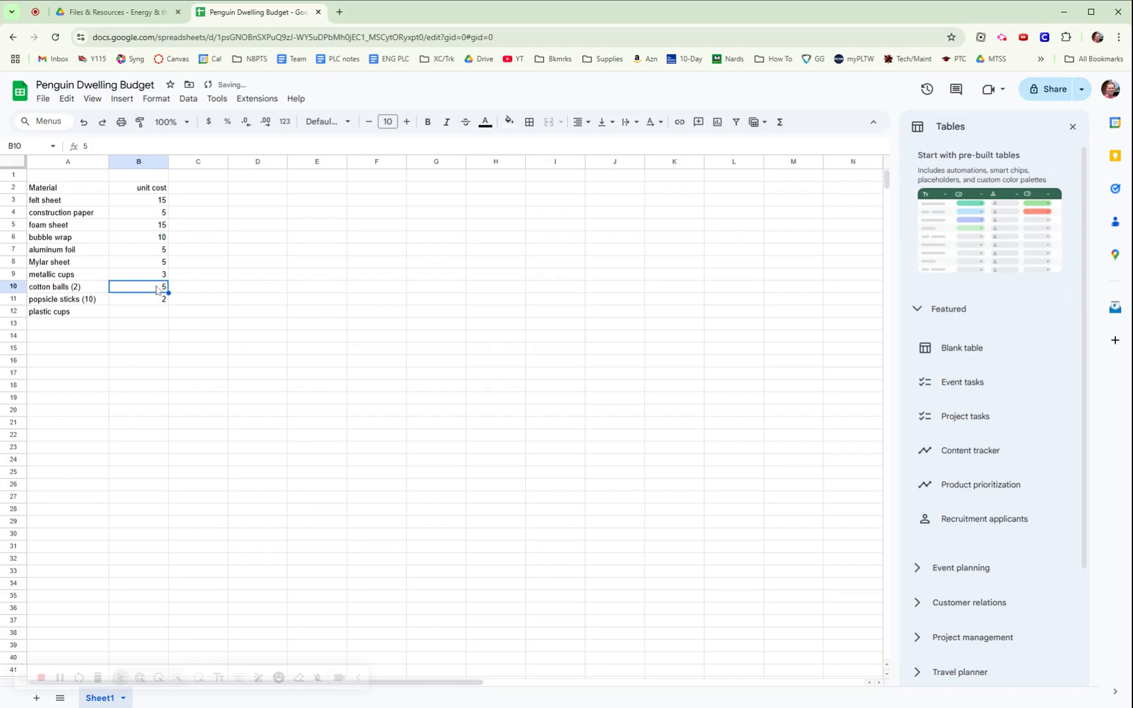
pyautogui.write('2')
pyautogui.click(165, 313)
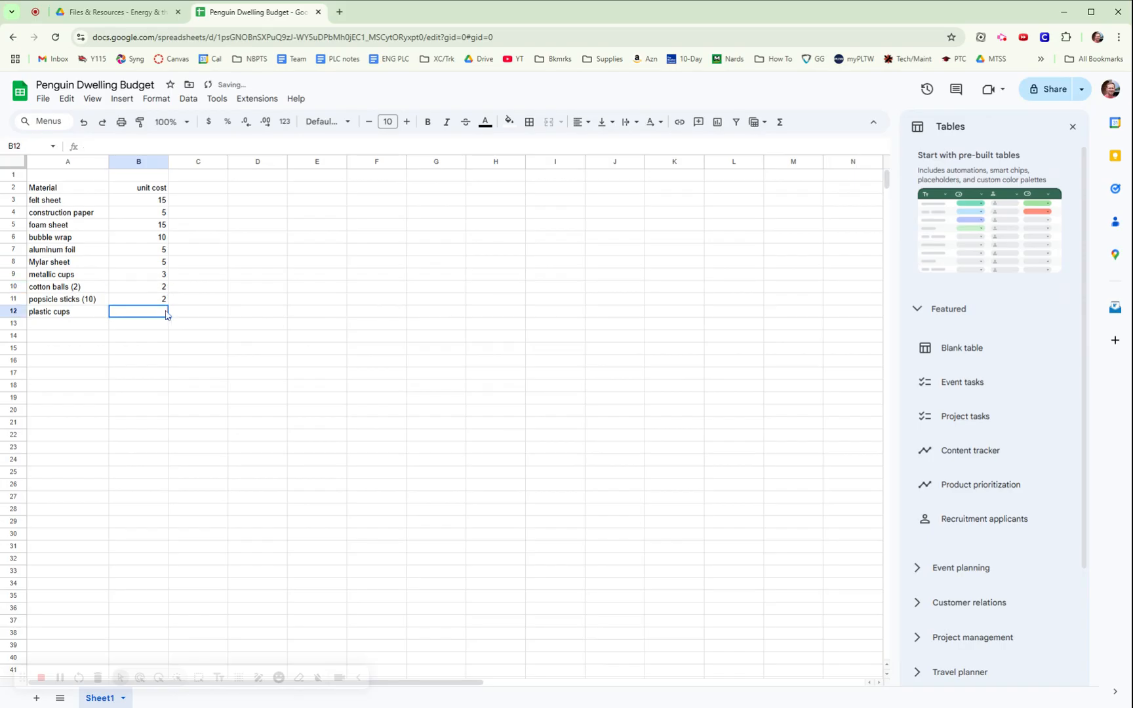
pyautogui.write('5')
pyautogui.click(284, 326)
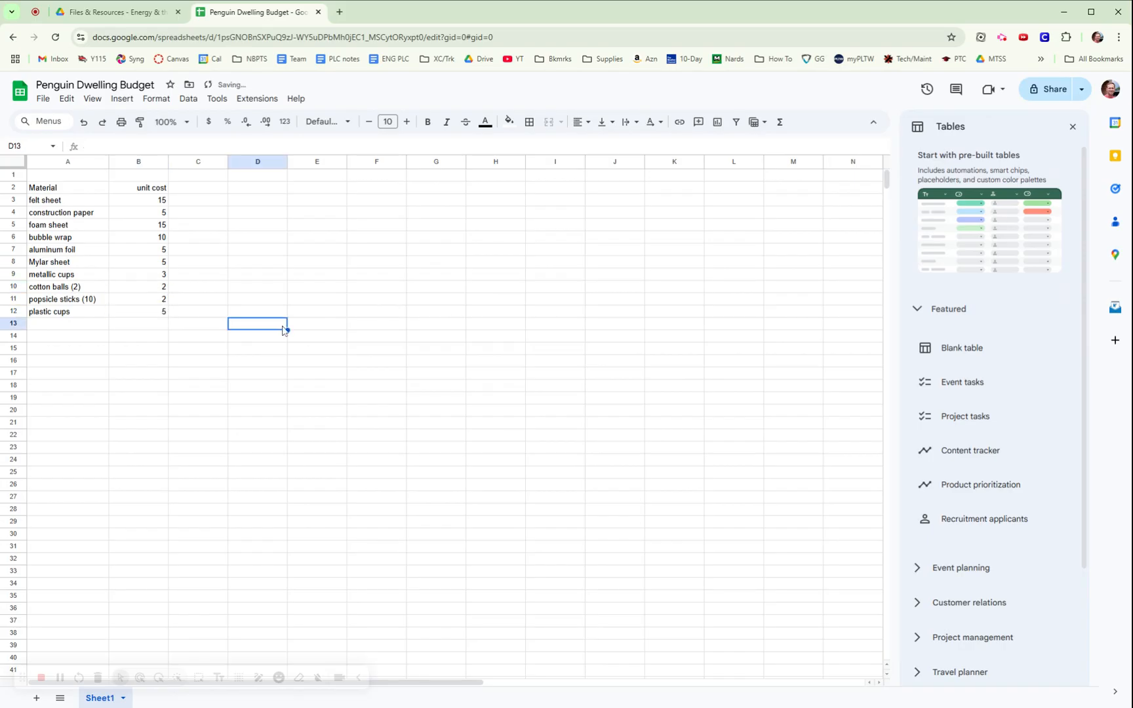
pyautogui.click(114, 11)
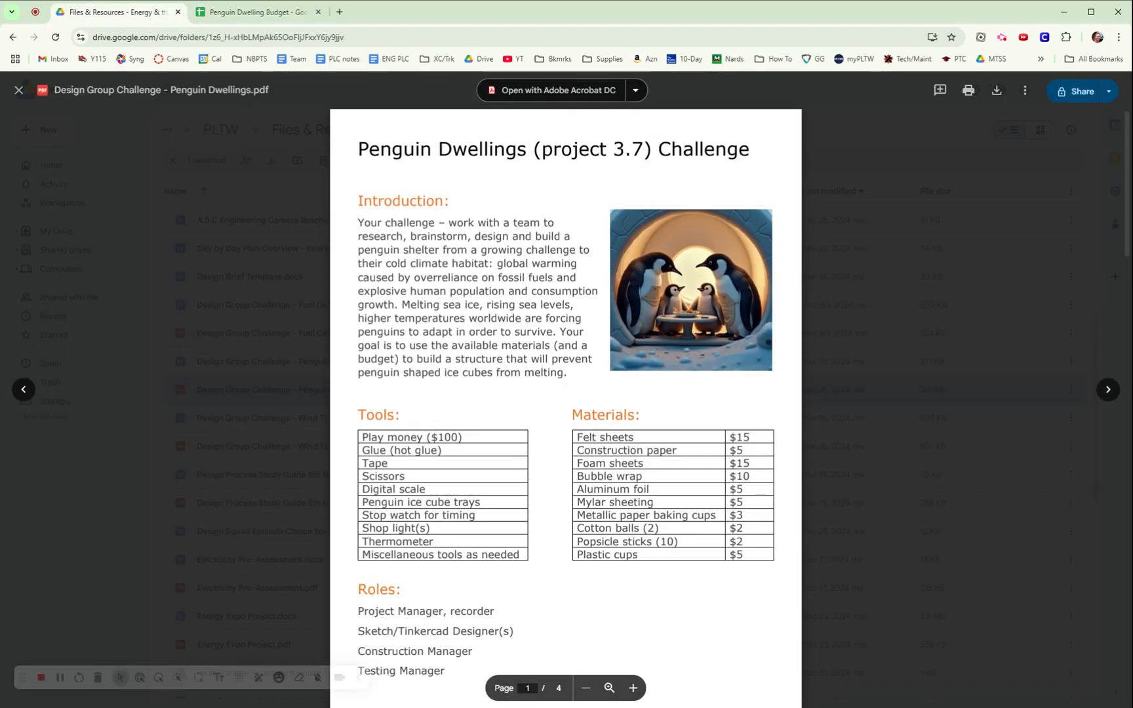
pyautogui.click(275, 12)
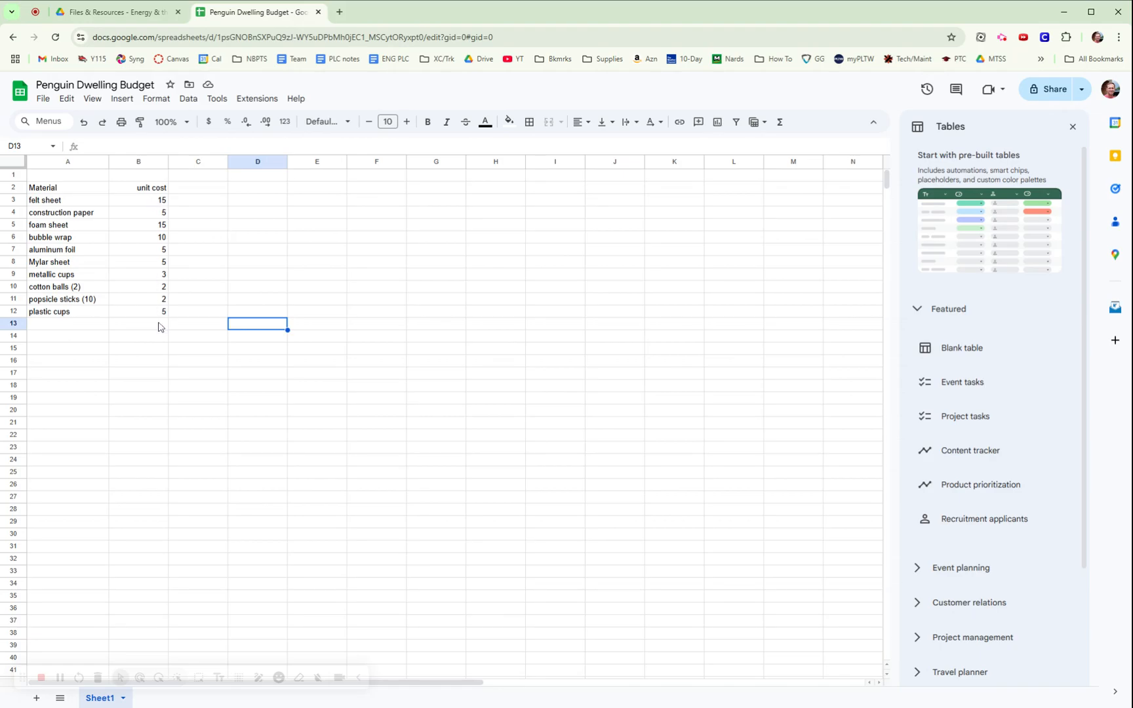
# Format the unit costs in B3:B12 as currency, e.g. $15.00.
pyautogui.click(152, 202)
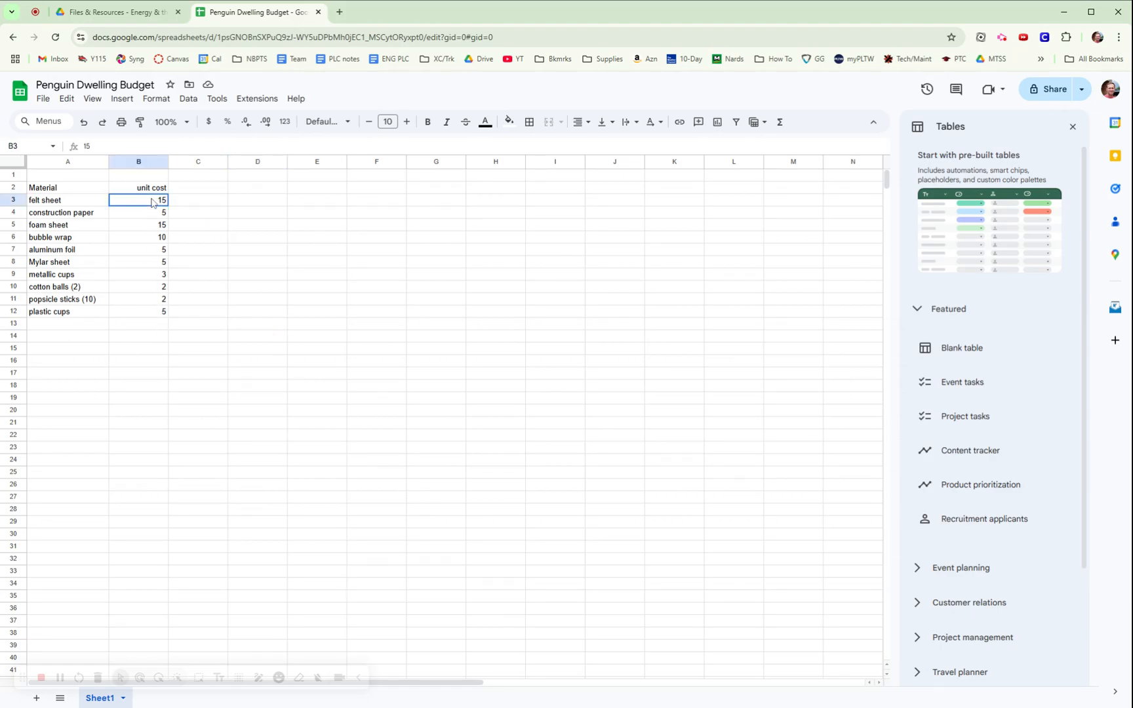
pyautogui.moveTo(151, 203); pyautogui.dragTo(157, 319)
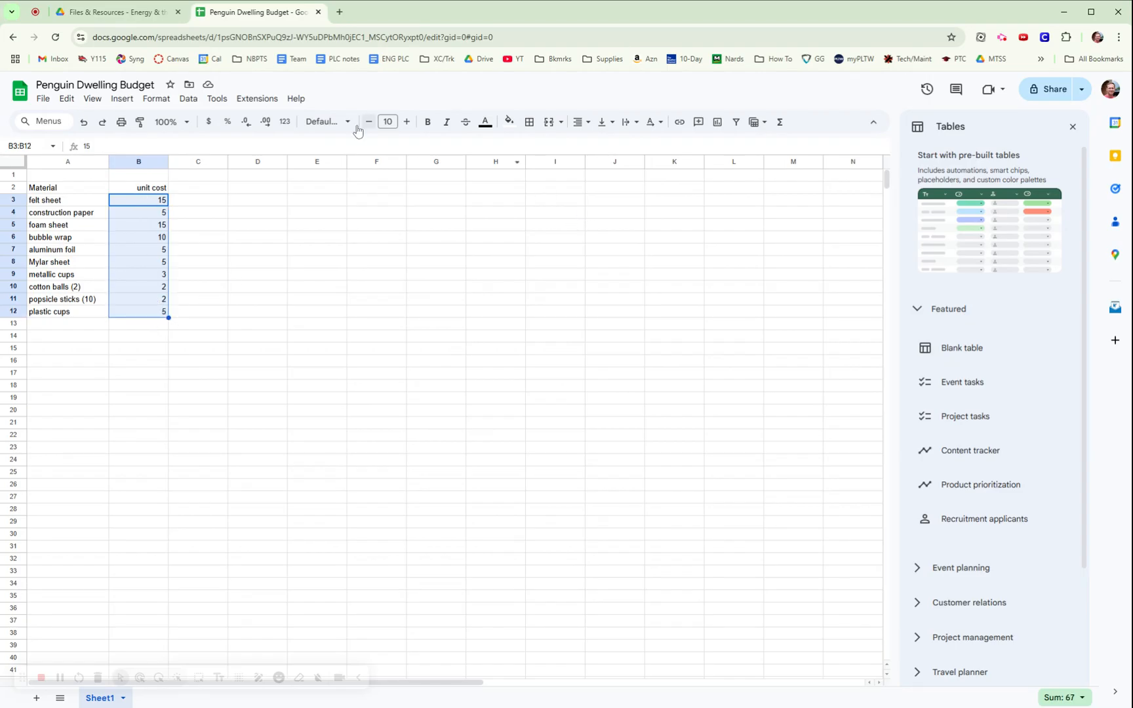
pyautogui.click(208, 125)
pyautogui.click(312, 252)
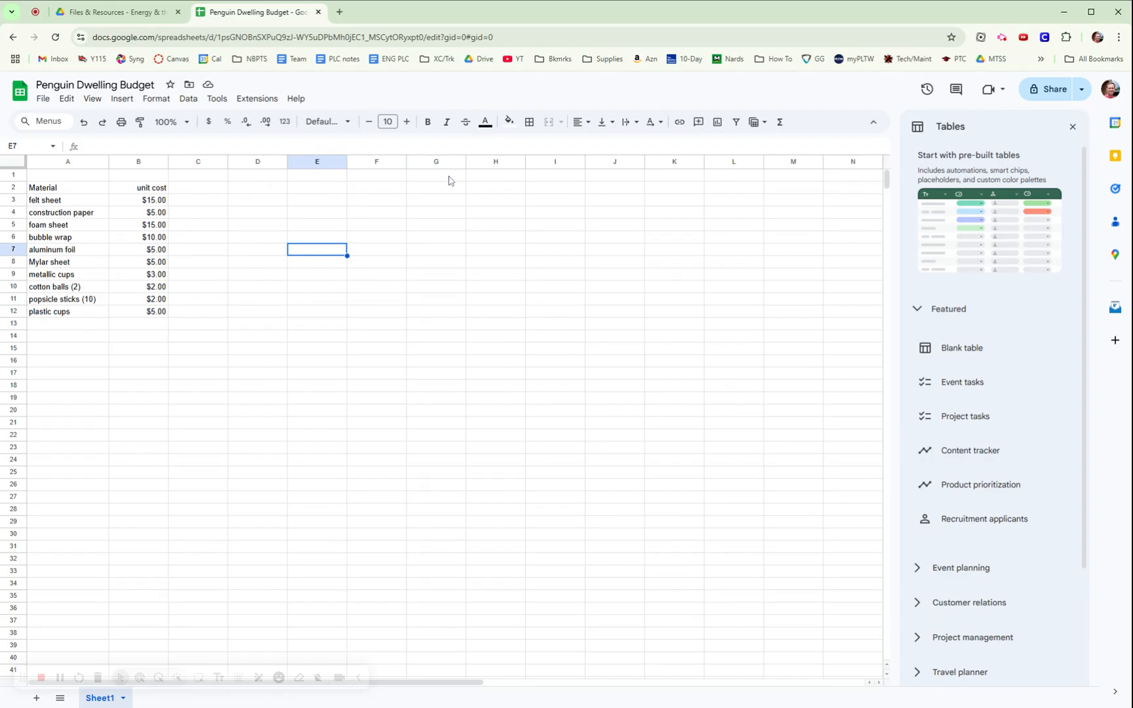
# Enter 'Proposed Materials' in C1, quantity in C2 and subtotal in D2.
pyautogui.click(213, 177)
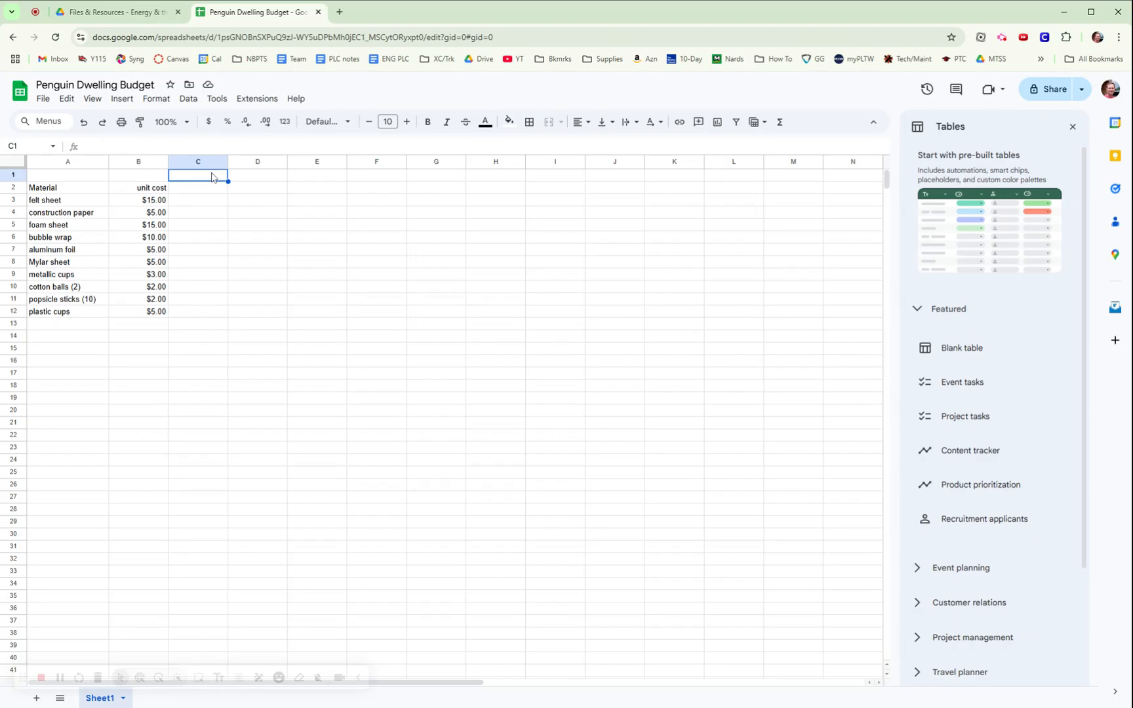
pyautogui.write('Proposed Materials')
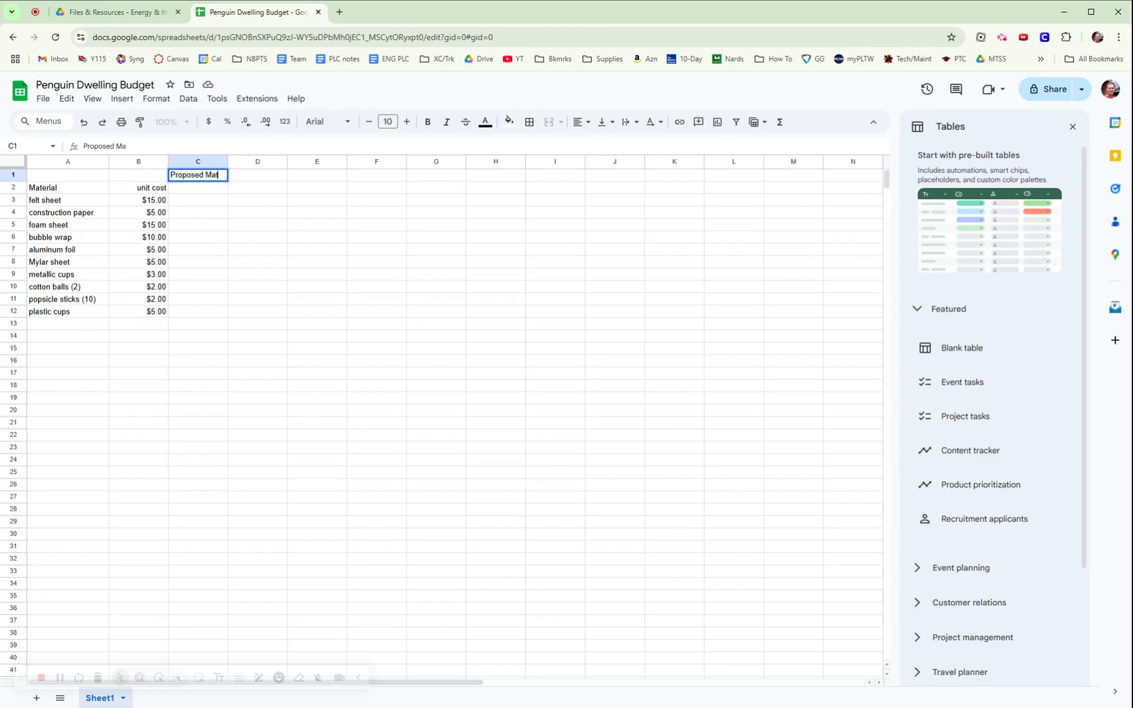
pyautogui.click(207, 191)
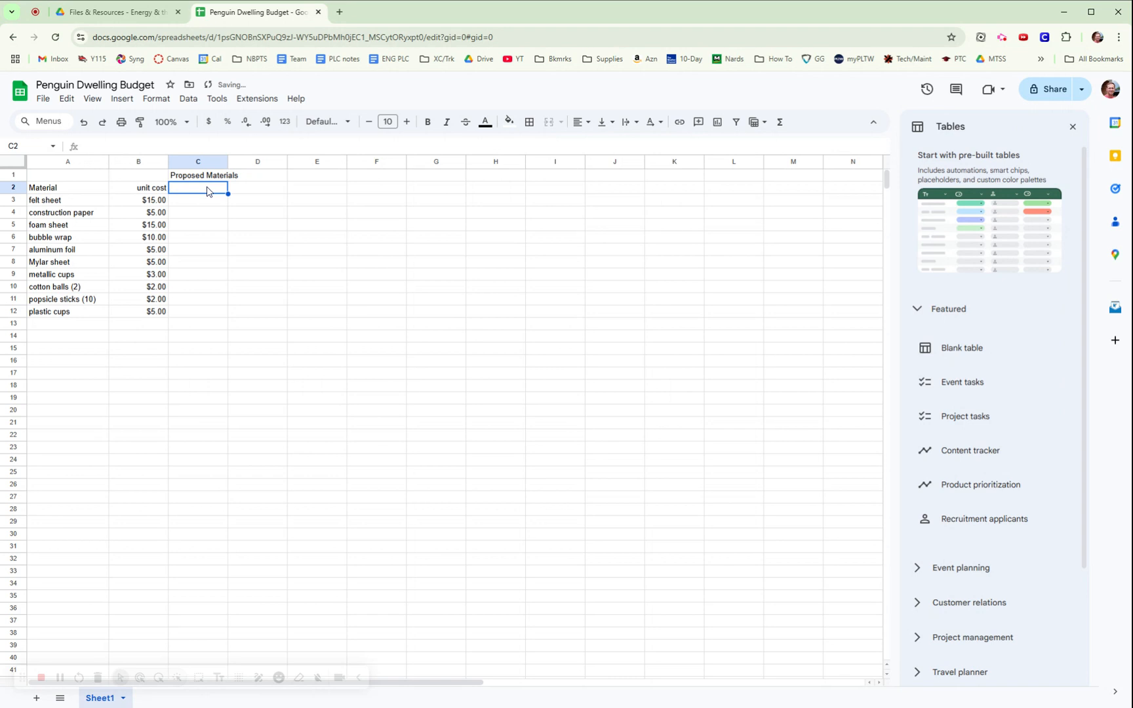
pyautogui.write('quantity')
pyautogui.press('Tab')
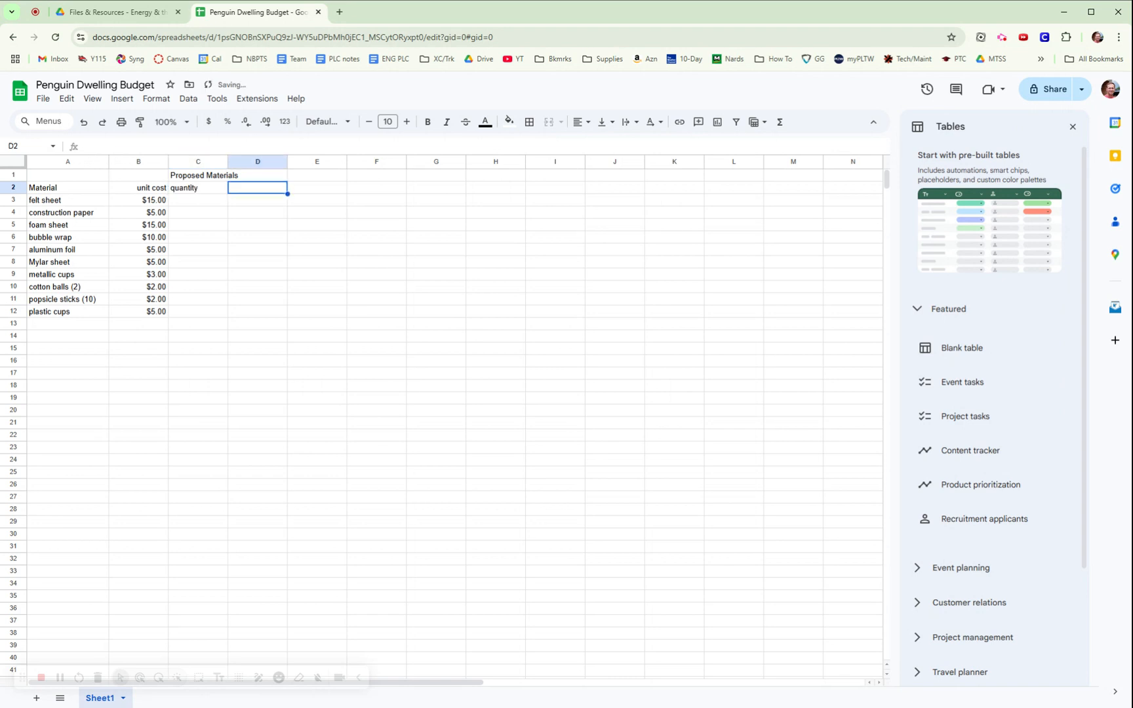
pyautogui.write('sub')
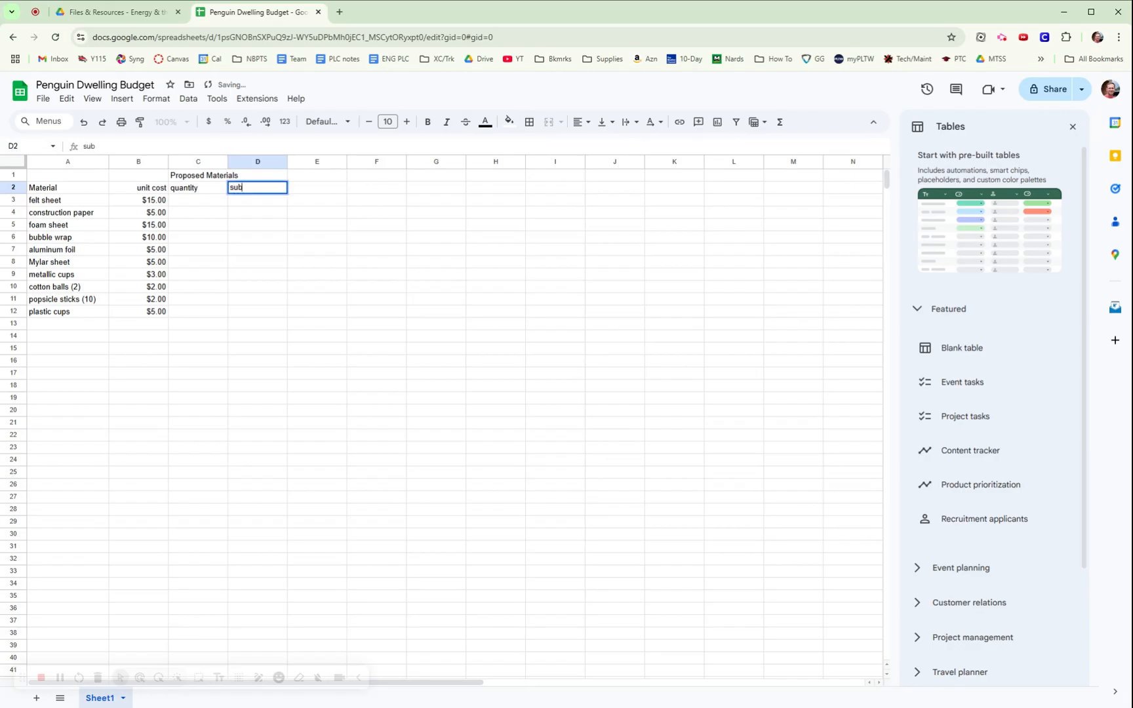
pyautogui.write('al')
# Right-align the quantity and subtotal headings and dismiss the convert-to-table suggestion.
pyautogui.moveTo(196, 192); pyautogui.dragTo(476, 197)
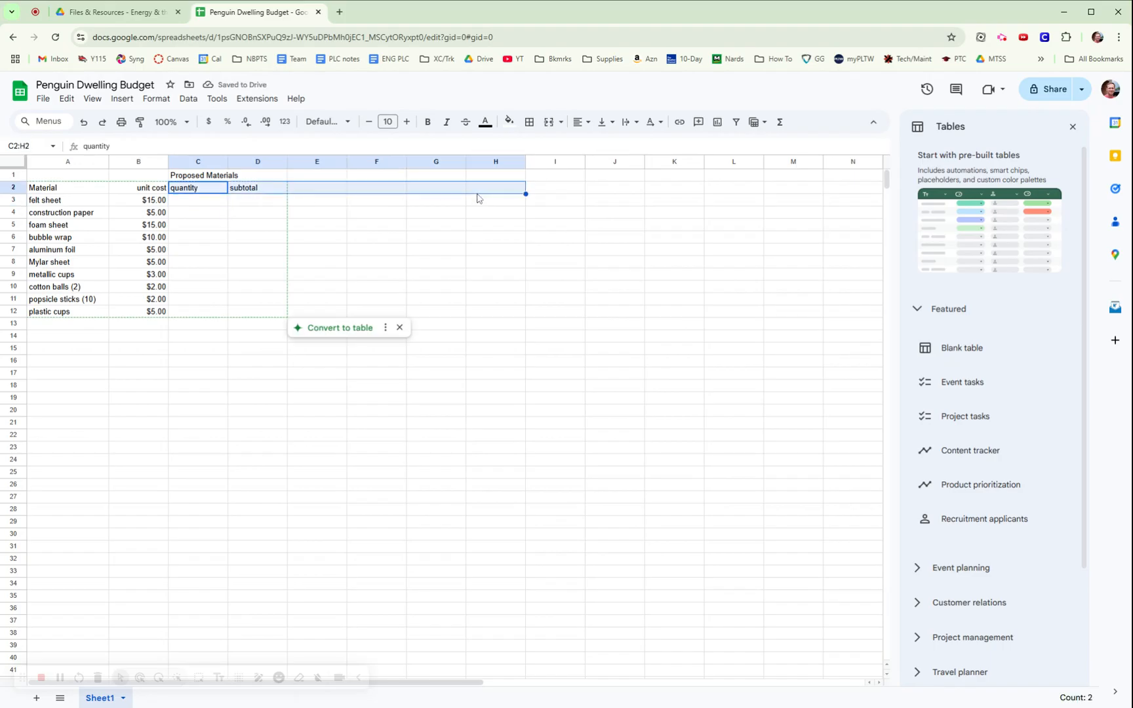
pyautogui.click(589, 126)
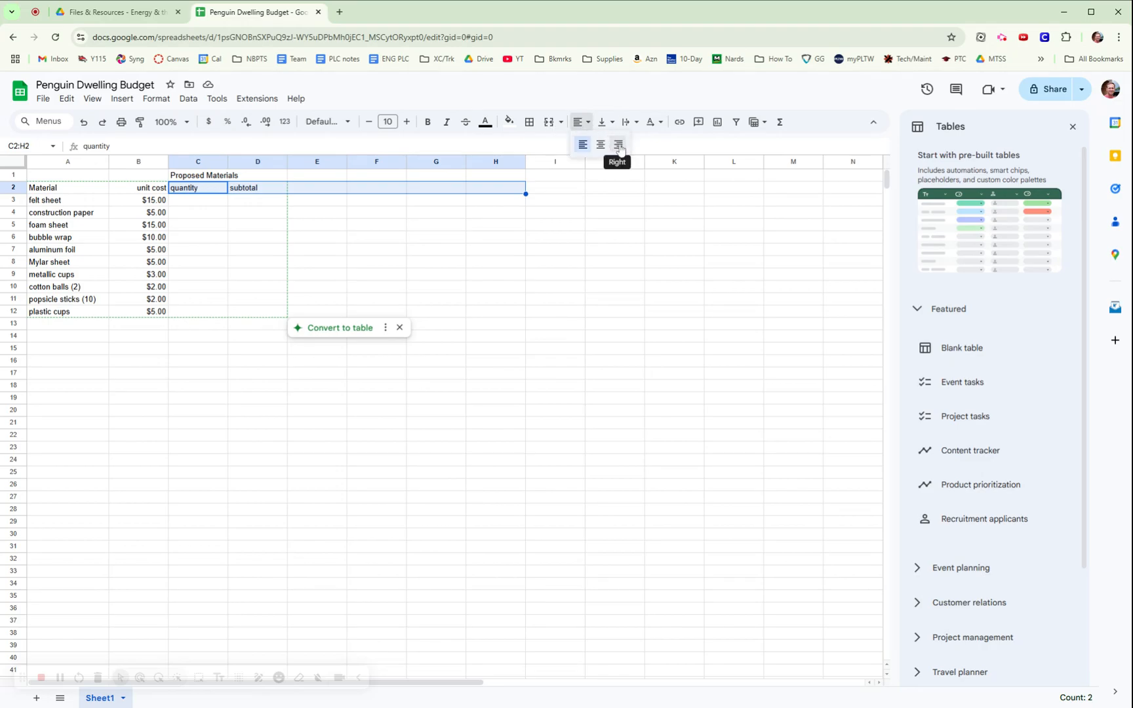
pyautogui.click(619, 145)
pyautogui.click(584, 251)
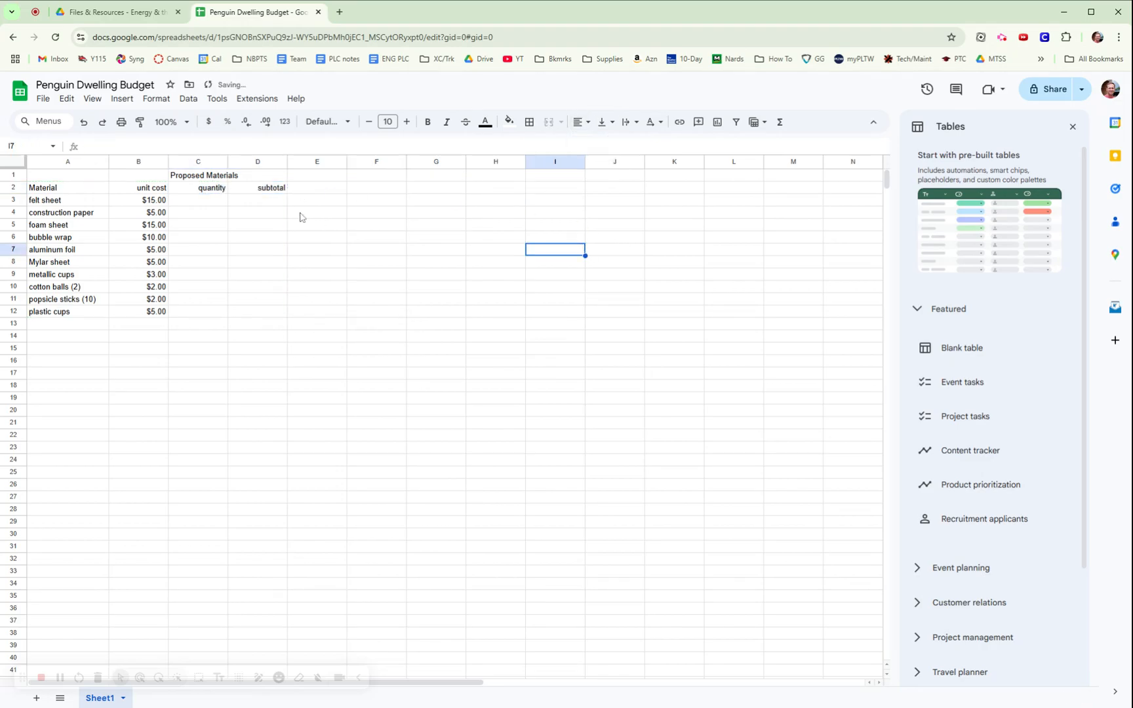
pyautogui.click(205, 205)
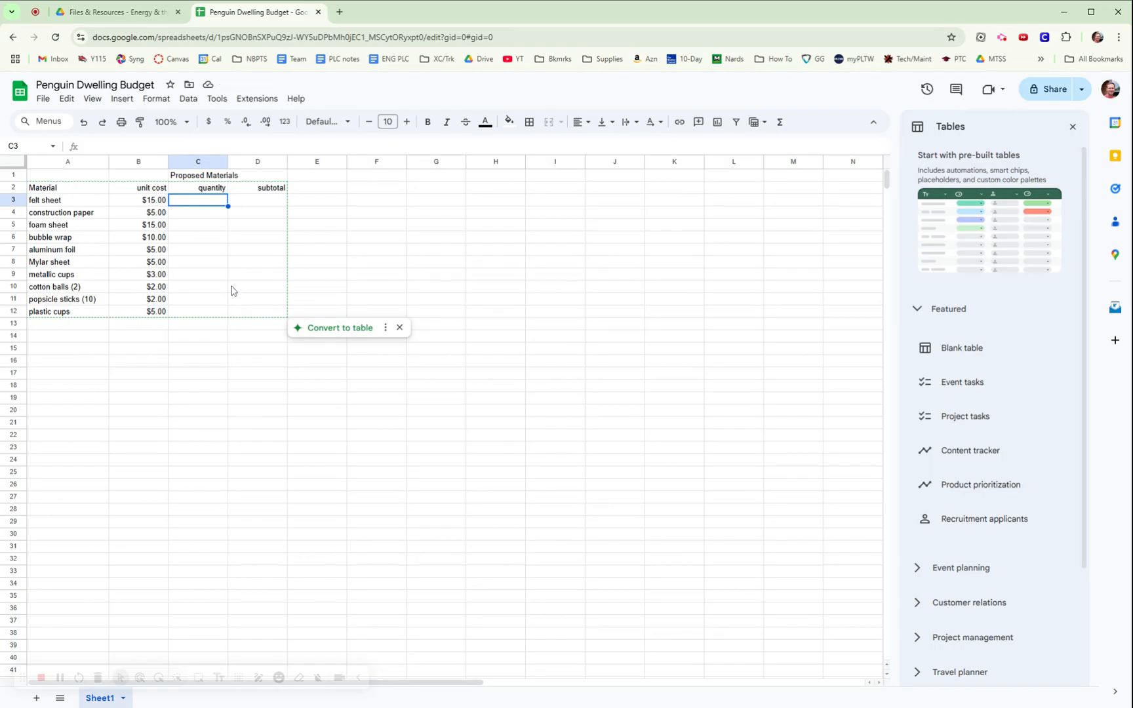
pyautogui.click(399, 328)
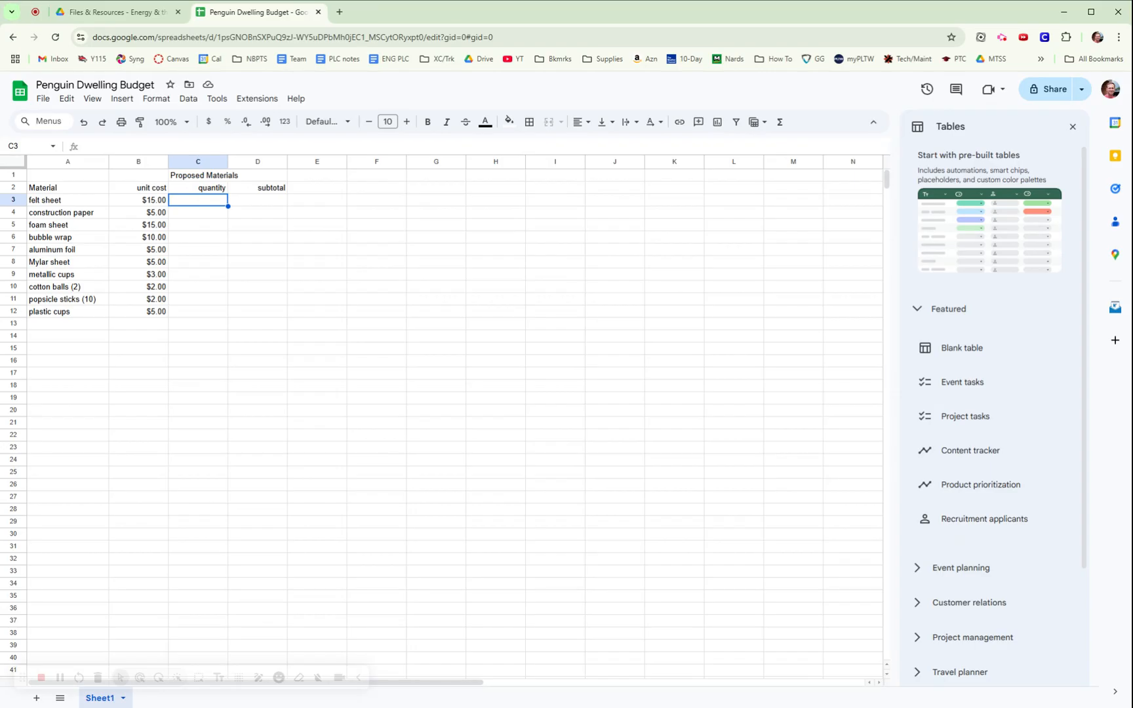
# Enter quantities 1, 2, 1, 2, 3, 2 for felt sheet through Mylar sheet in C3:C8.
pyautogui.write('1')
pyautogui.press('Return')
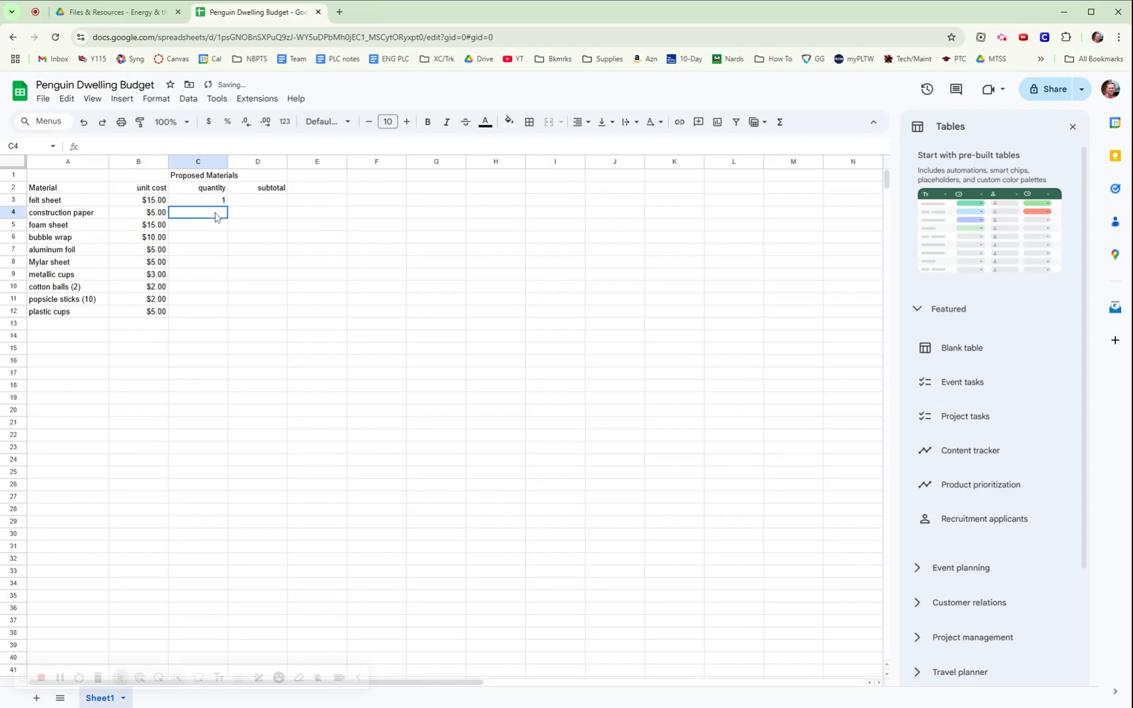
pyautogui.write('2')
pyautogui.press('Return')
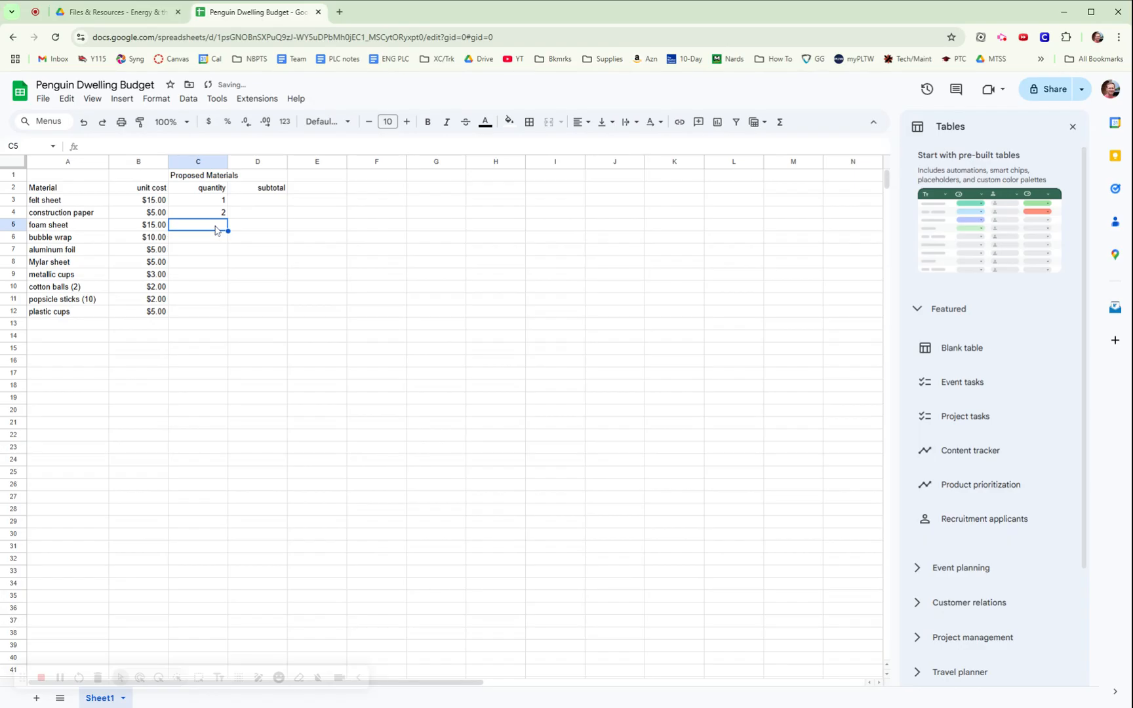
pyautogui.write('1')
pyautogui.press('Return')
pyautogui.write('2')
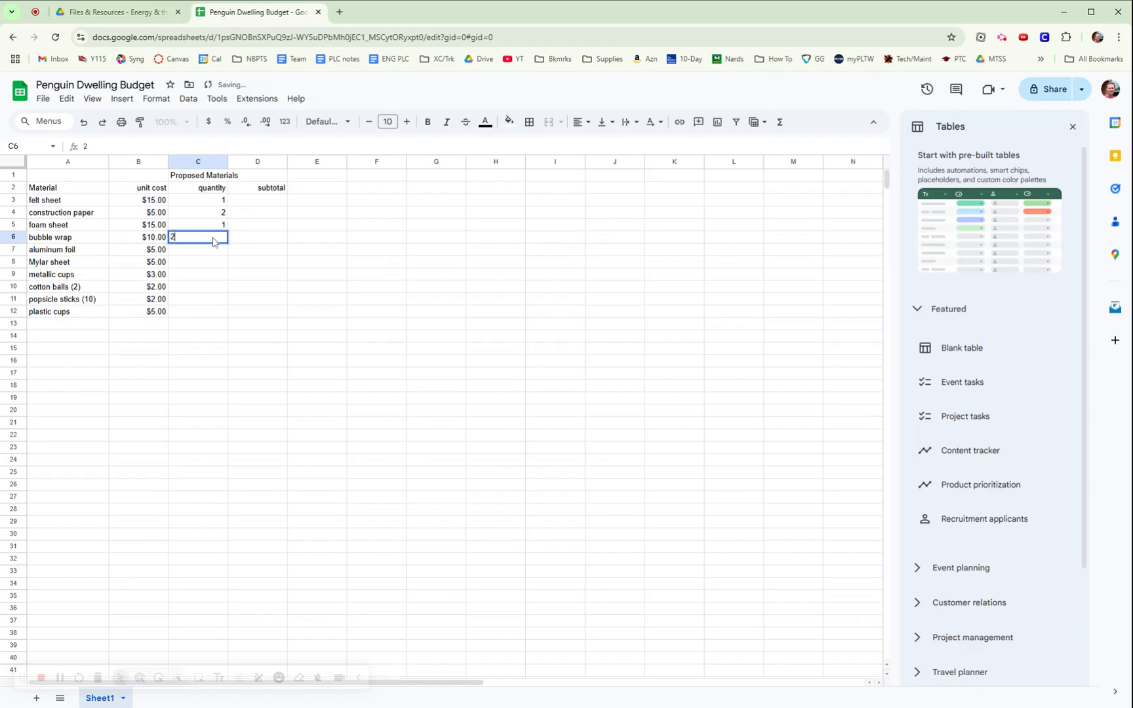
pyautogui.press('Return')
pyautogui.write('3')
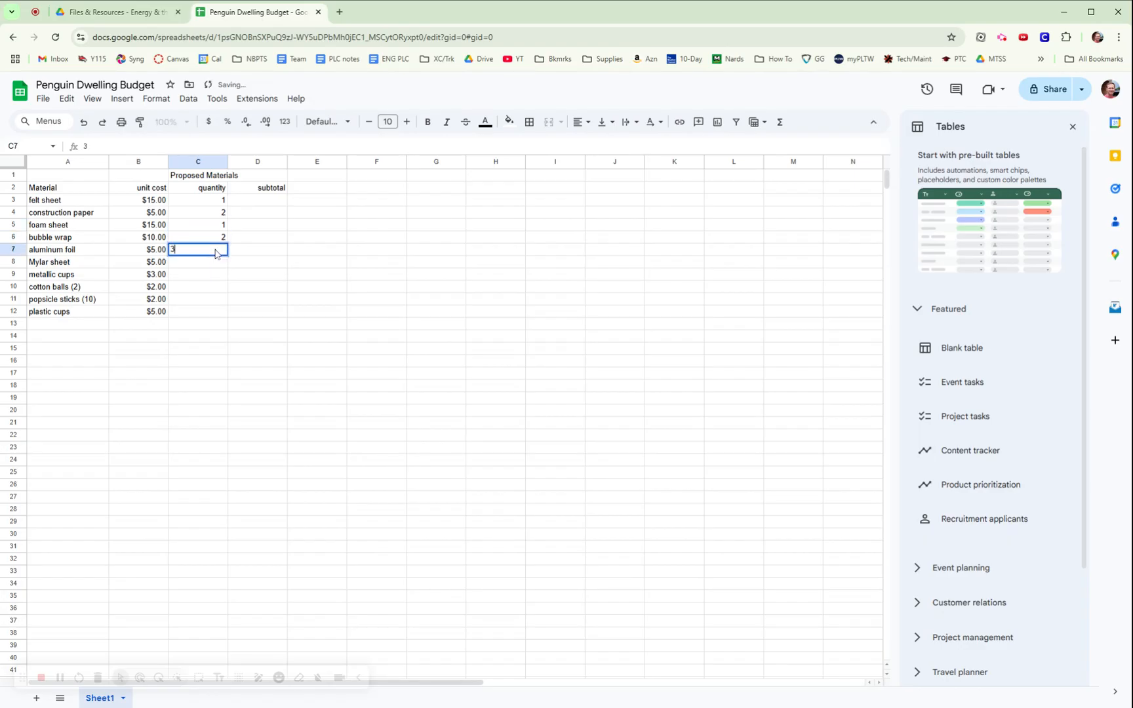
pyautogui.press('Return')
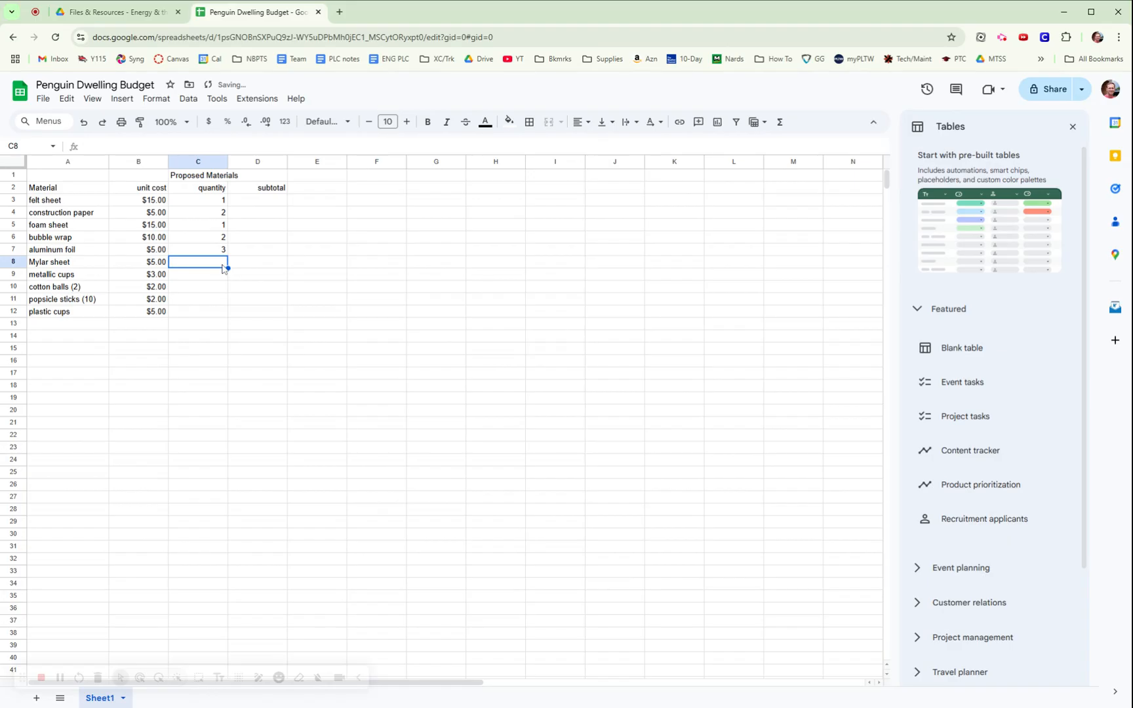
pyautogui.write('2')
pyautogui.press('Return')
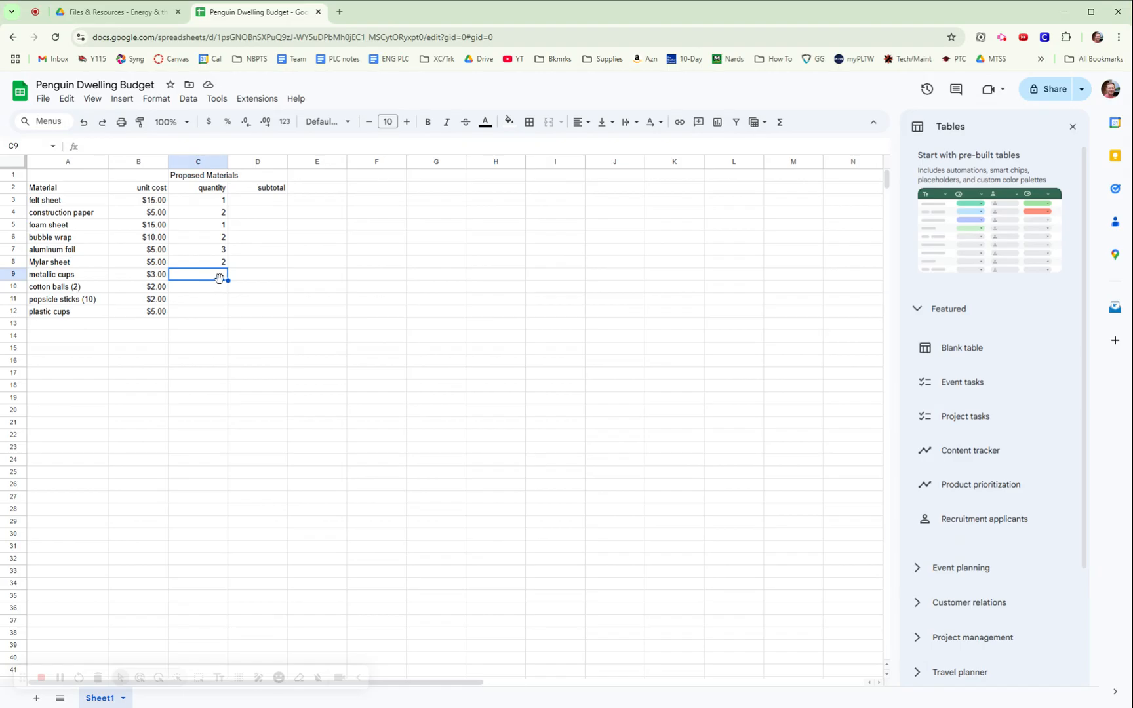
# Enter quantities 5, 0, 3, 1 for metallic cups through plastic cups in C9:C12.
pyautogui.write('5')
pyautogui.press('Return')
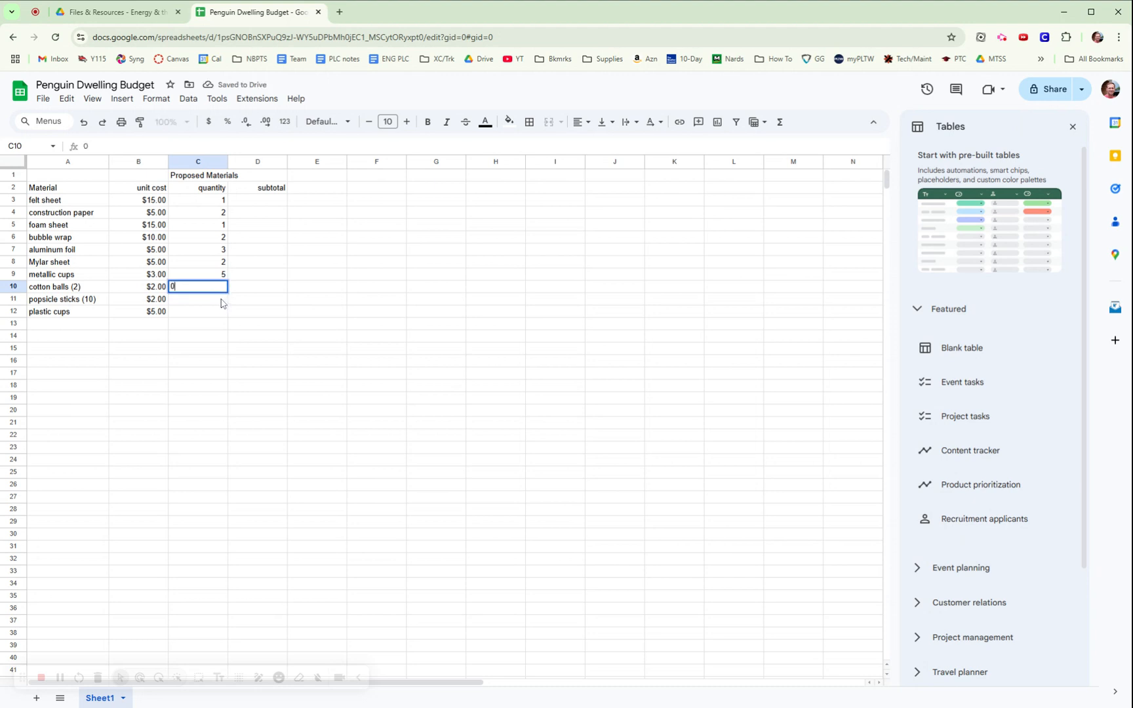
pyautogui.press('Return')
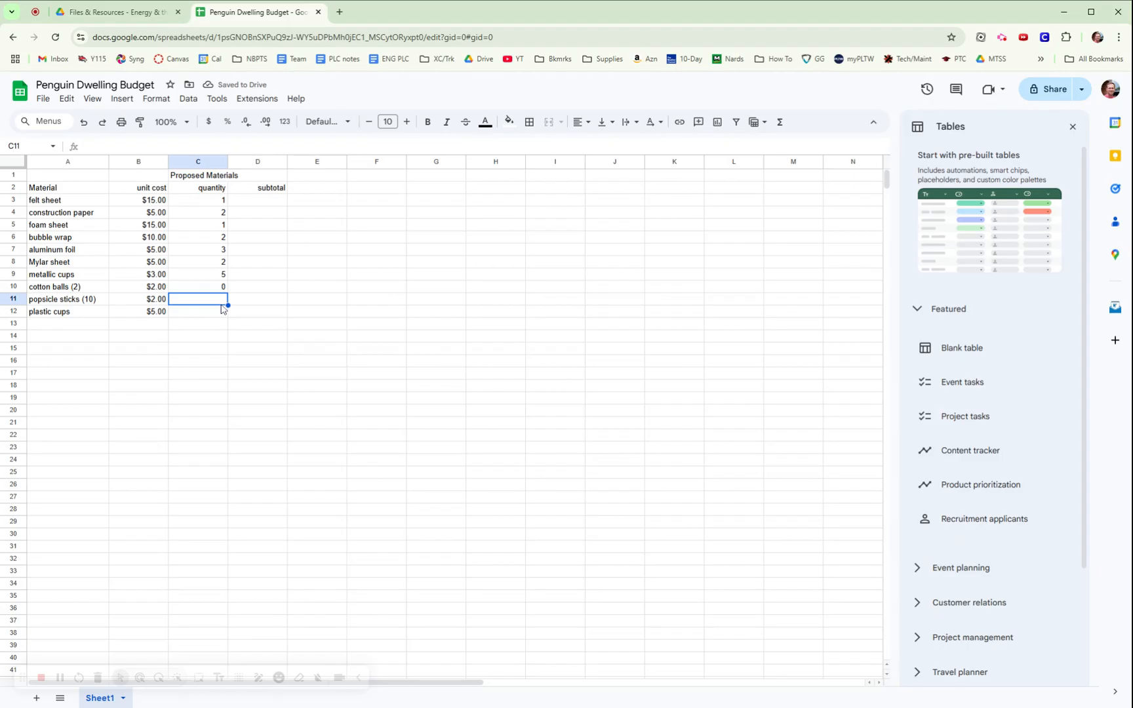
pyautogui.write('2')
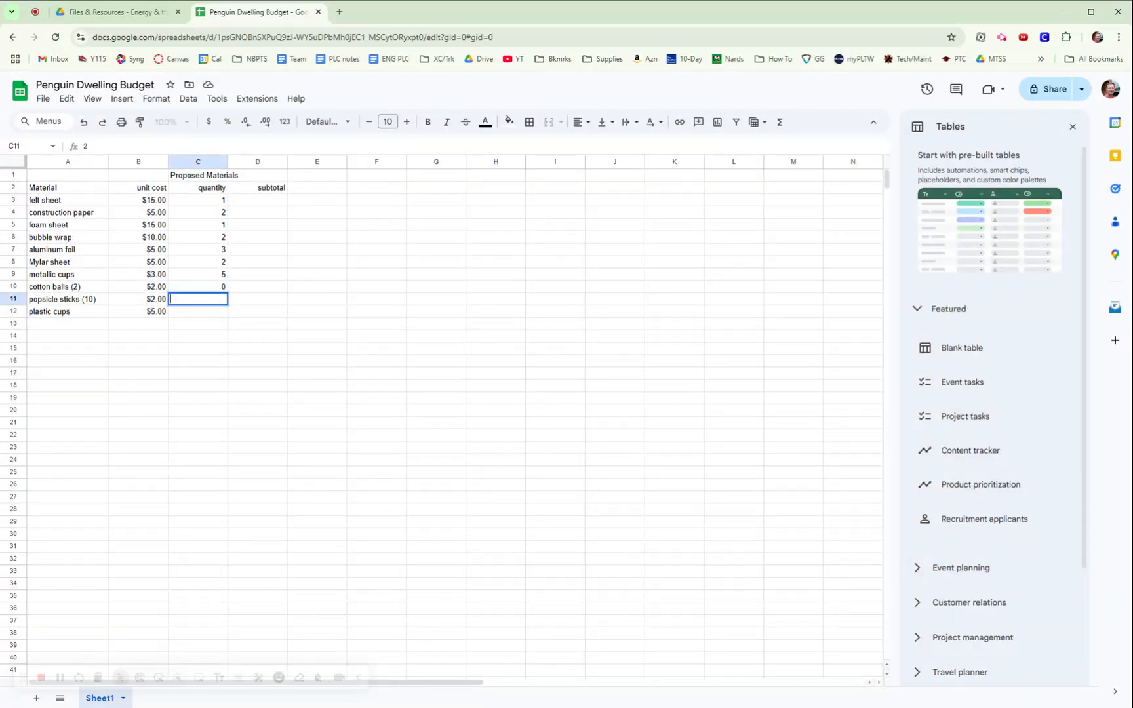
pyautogui.write('3')
pyautogui.click(200, 313)
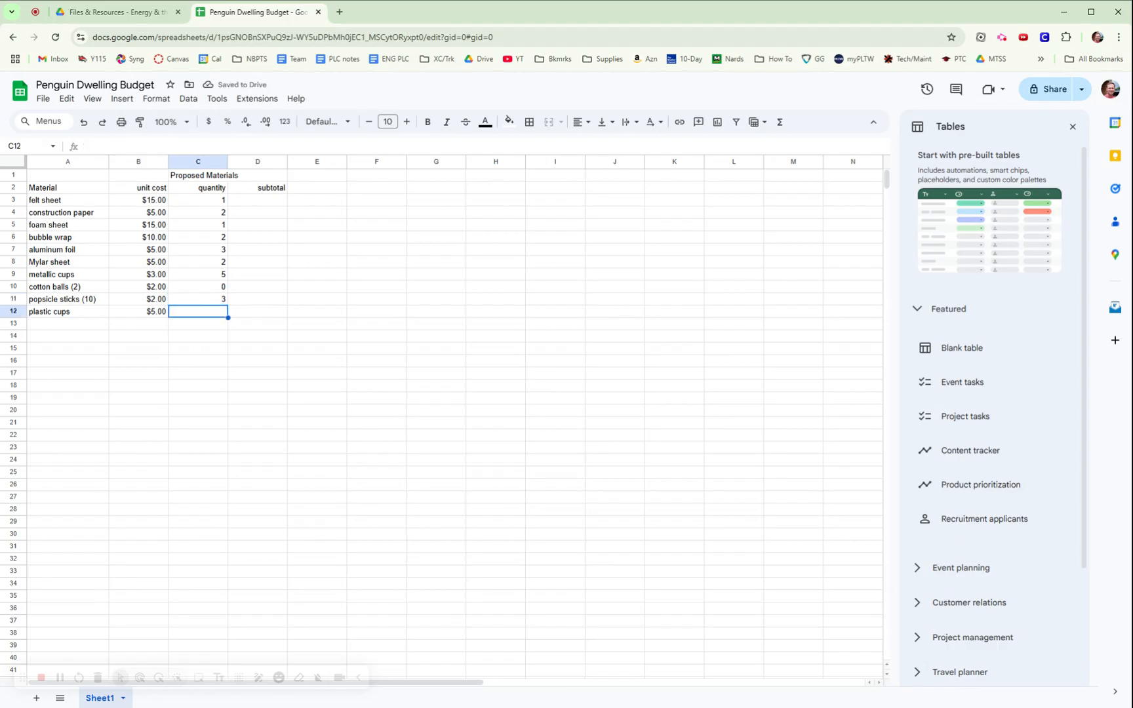
pyautogui.write('1')
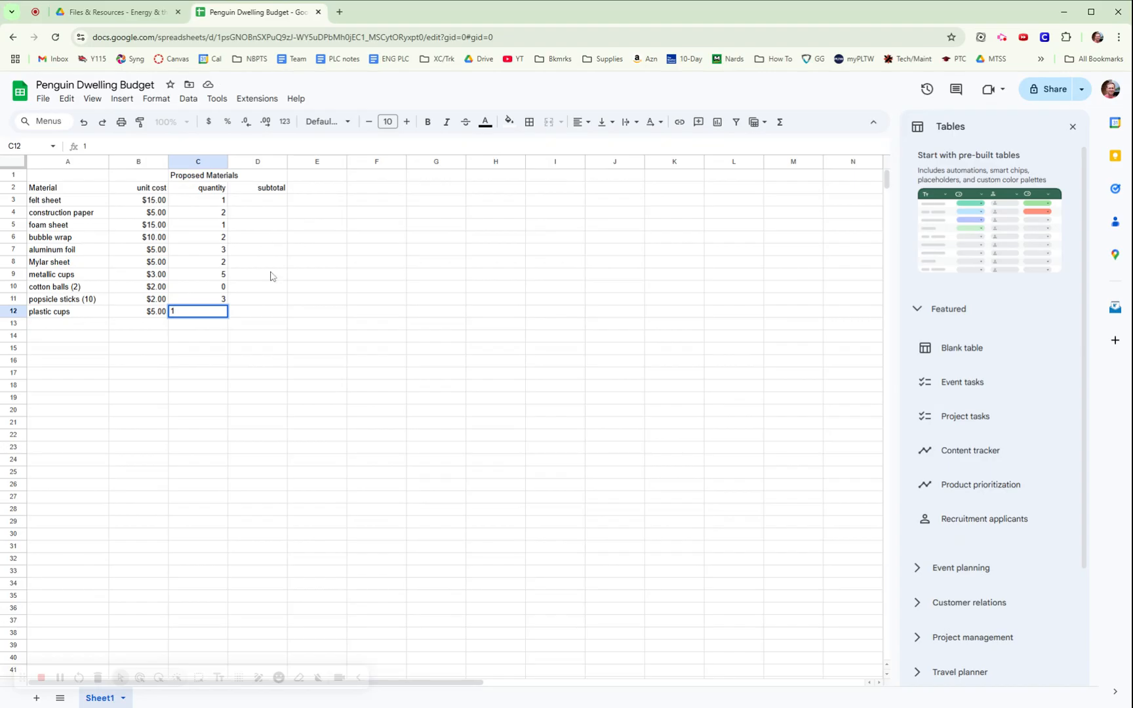
pyautogui.click(261, 313)
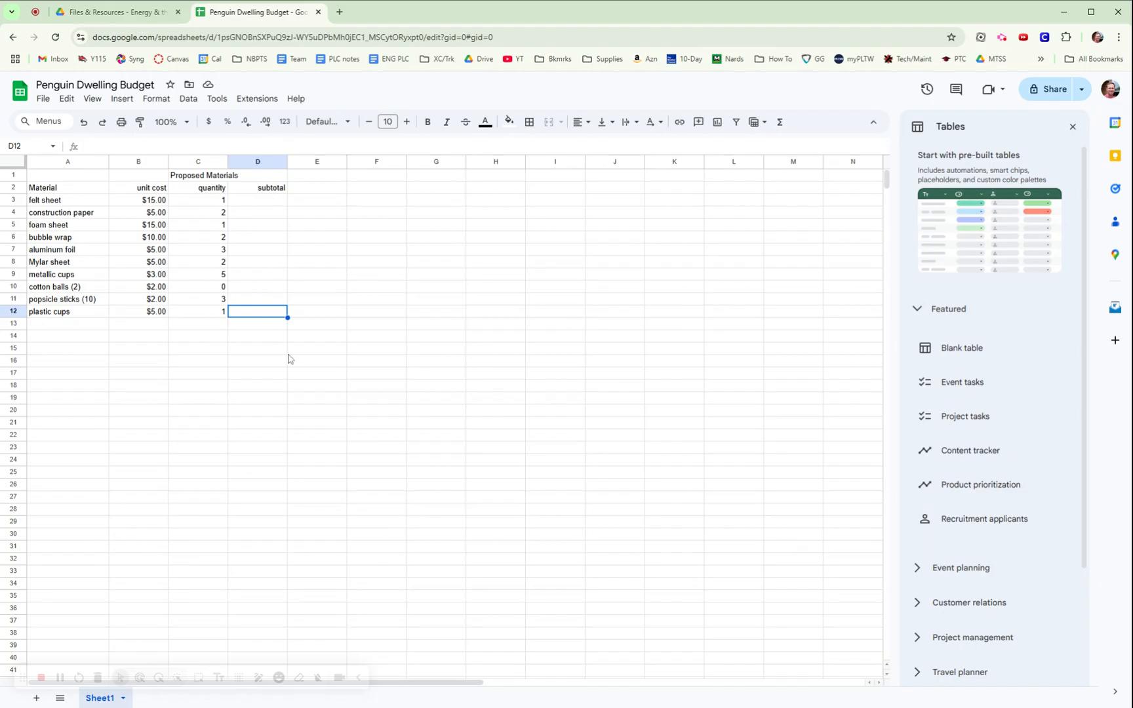
pyautogui.click(354, 277)
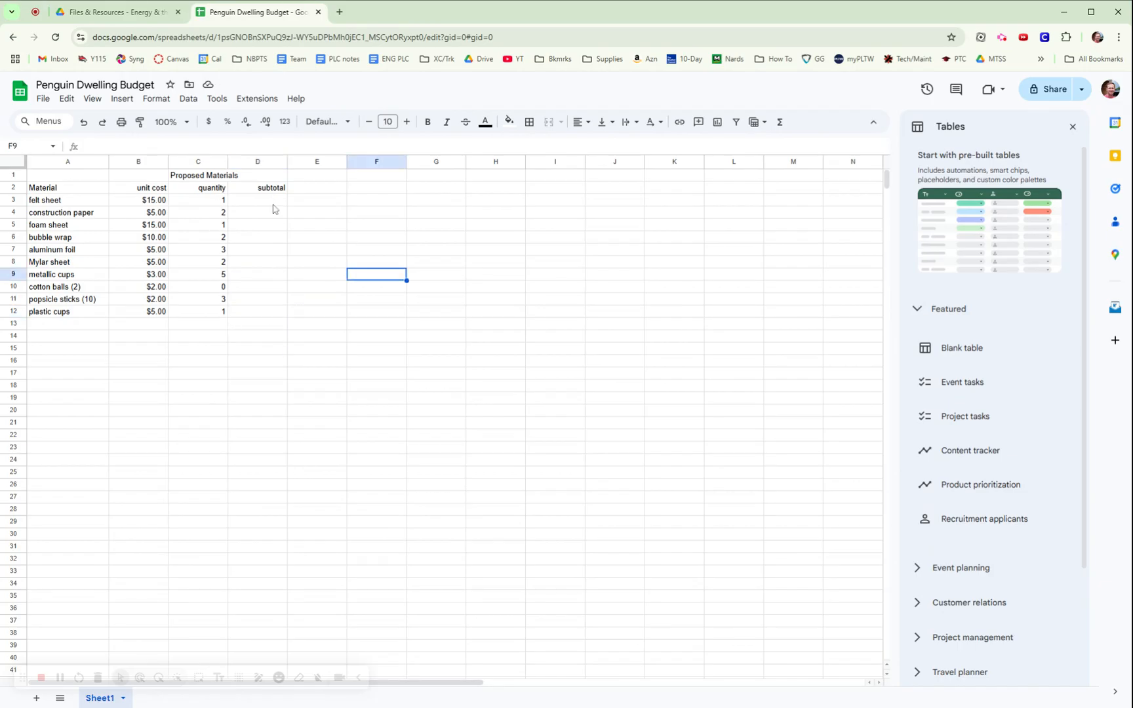
pyautogui.click(268, 199)
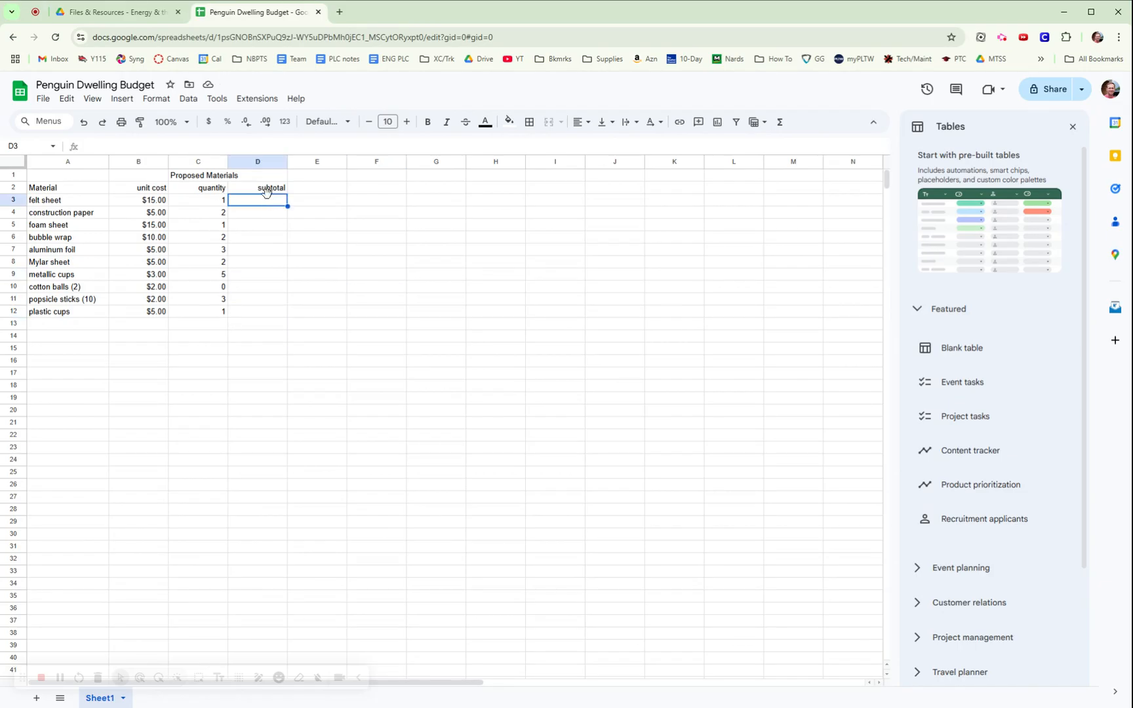
# Enter the formula =B3*C3 in D3 so the felt sheet subtotal shows $15.00.
pyautogui.click(780, 125)
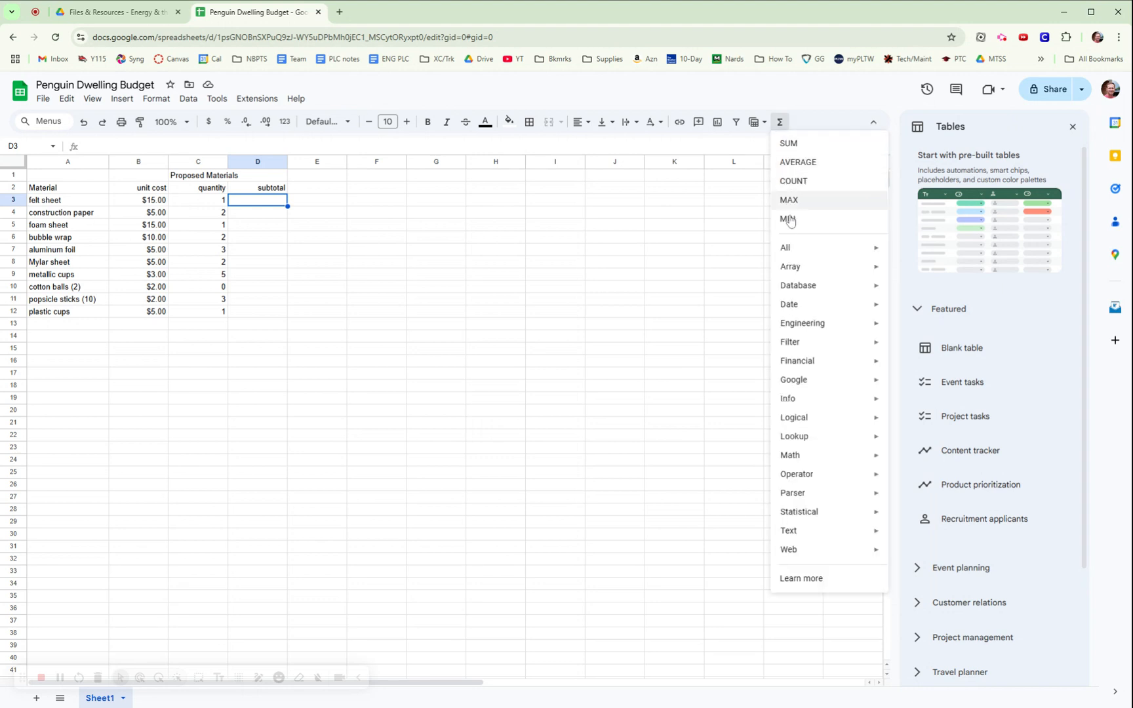
pyautogui.click(781, 125)
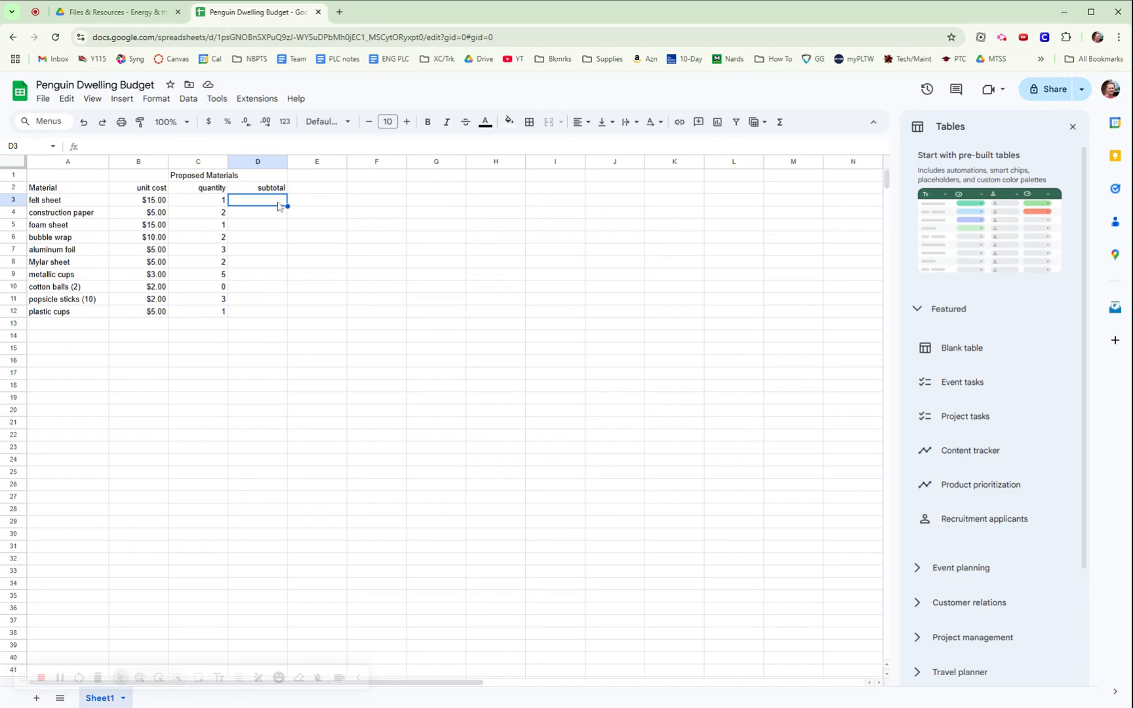
pyautogui.write('=')
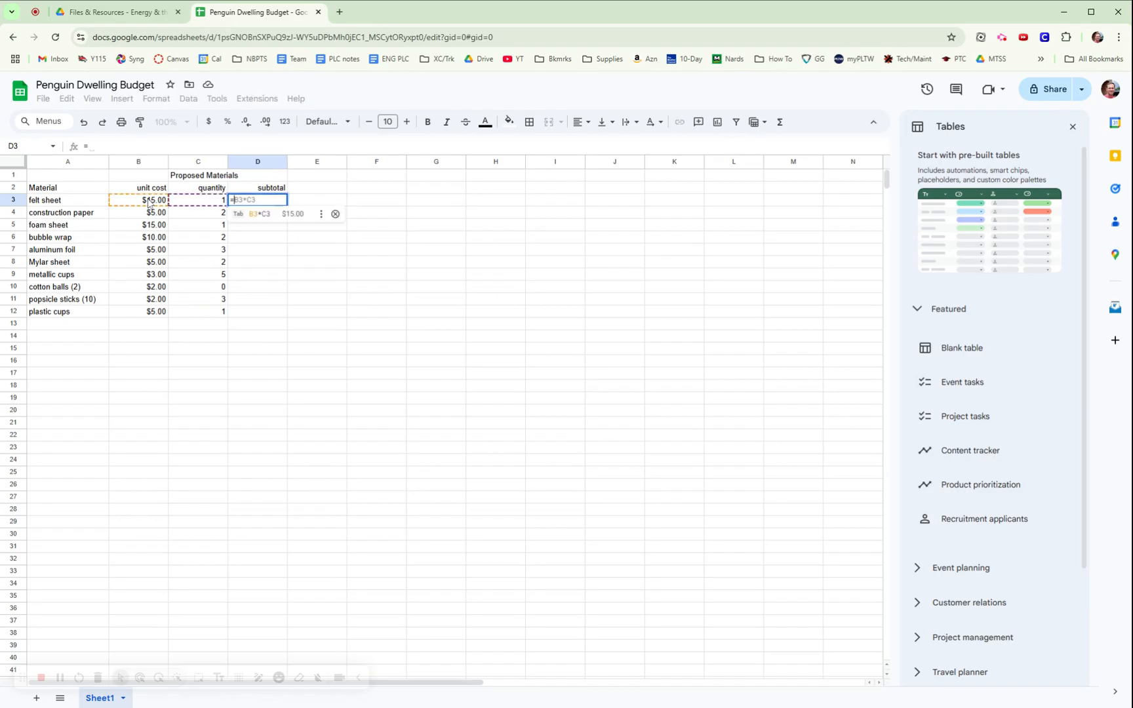
pyautogui.click(150, 204)
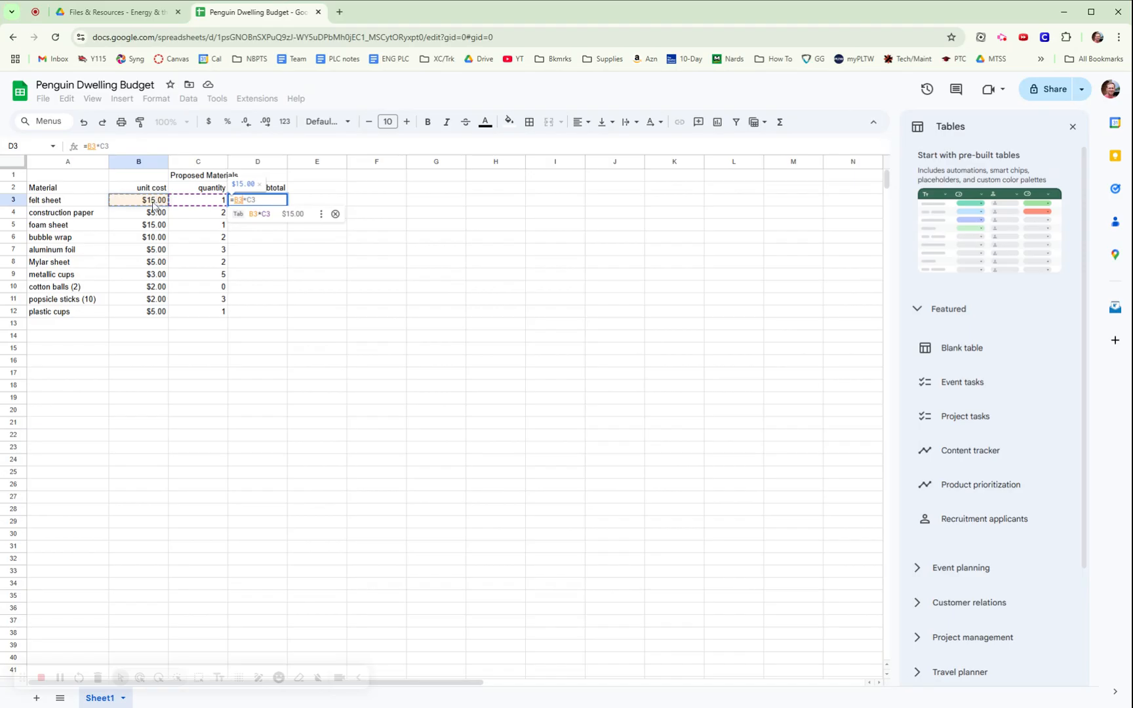
pyautogui.write('*')
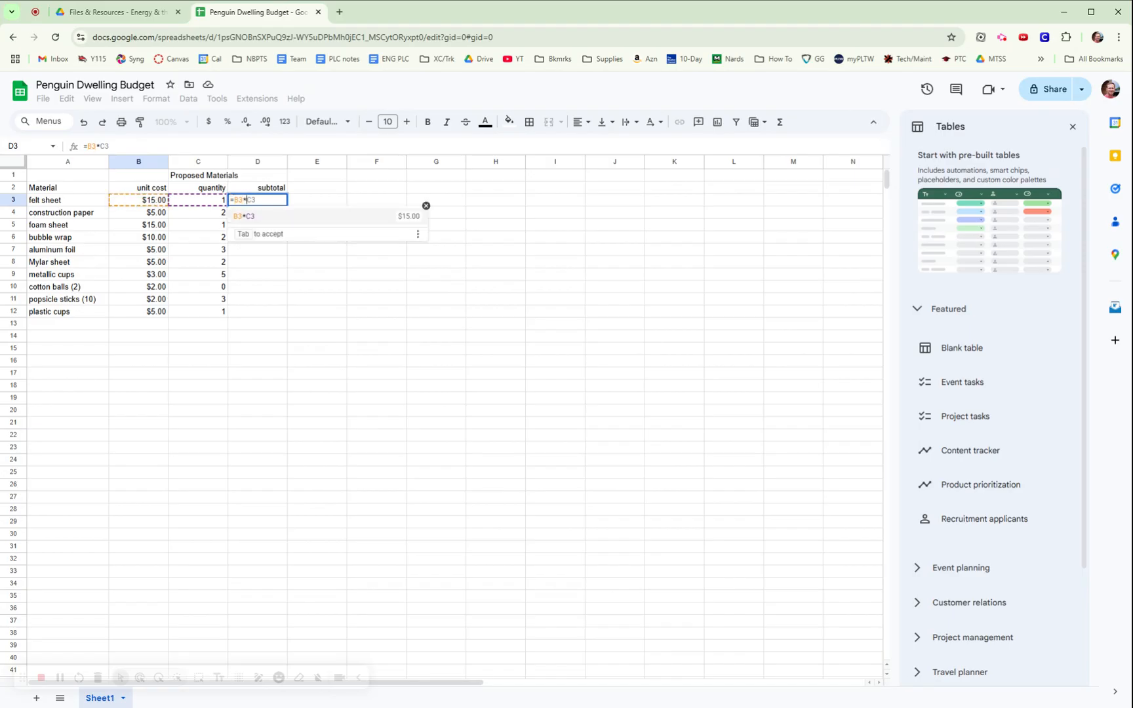
pyautogui.click(203, 202)
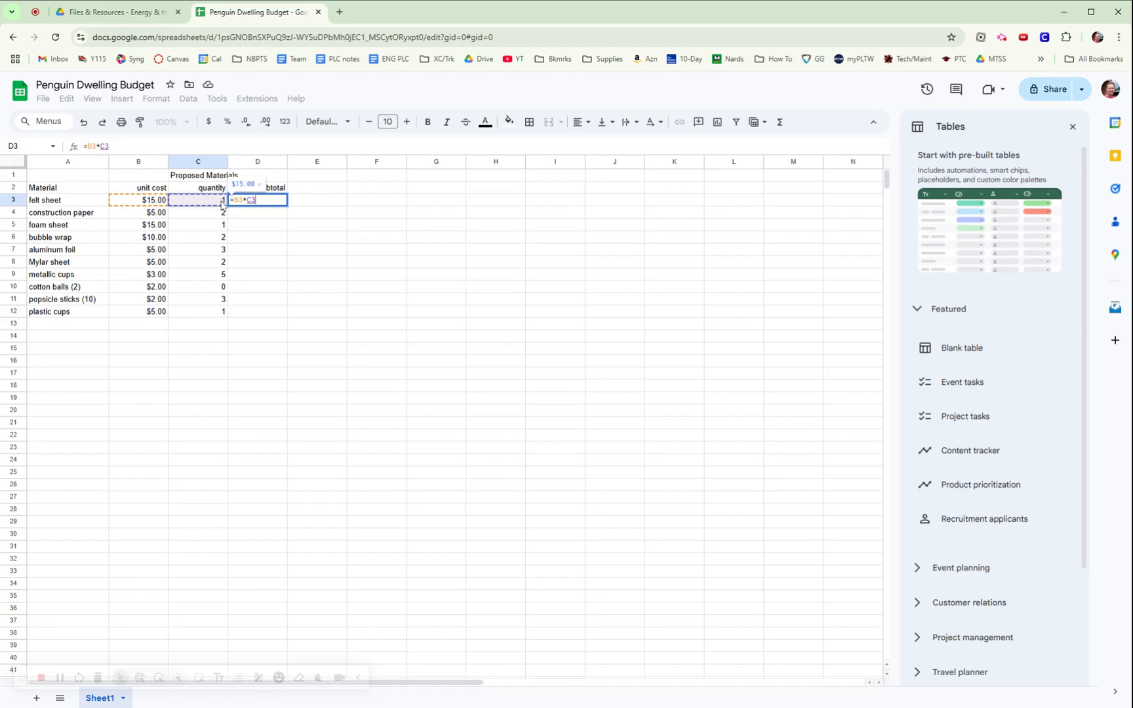
pyautogui.press('Return')
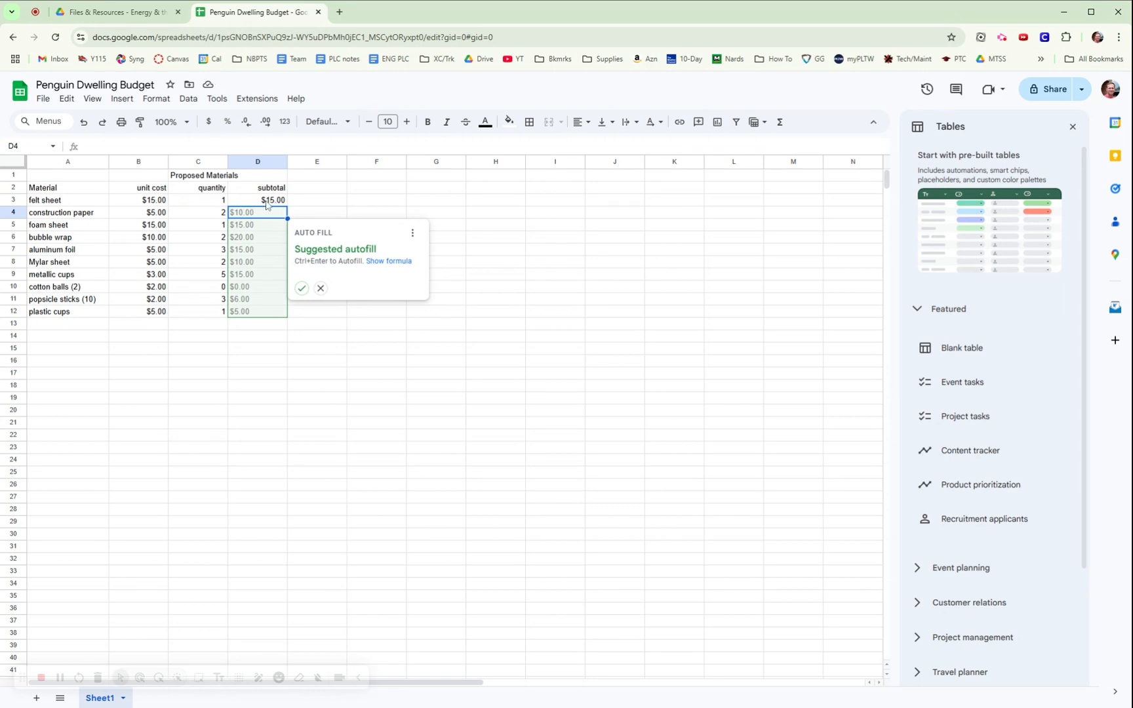
# Accept and then undo the autofill suggestion, confirming D4–D12 are empty again.
pyautogui.click(301, 289)
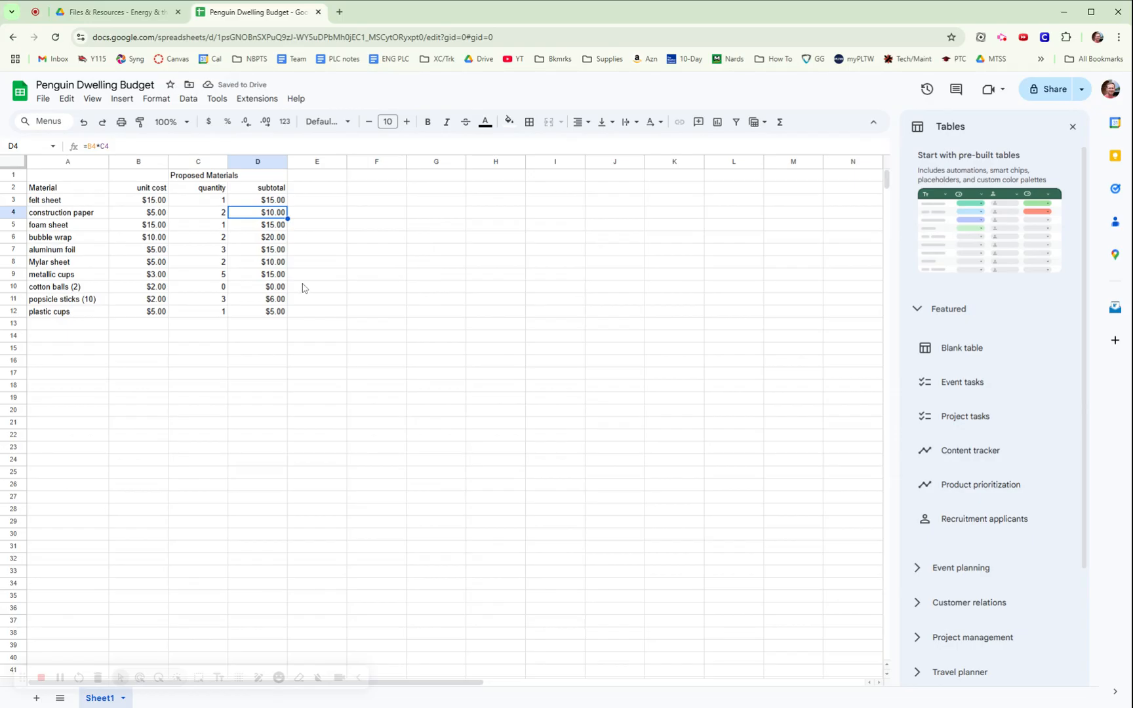
pyautogui.hotkey('ctrl', 'z')
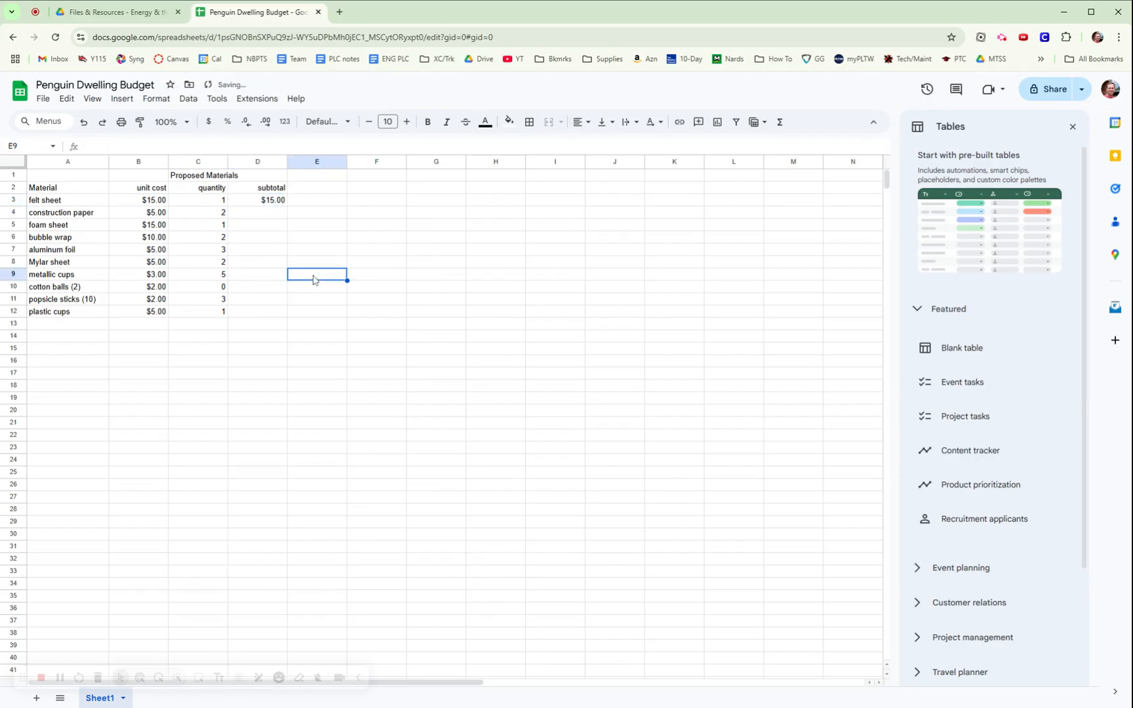
pyautogui.click(274, 217)
pyautogui.click(274, 226)
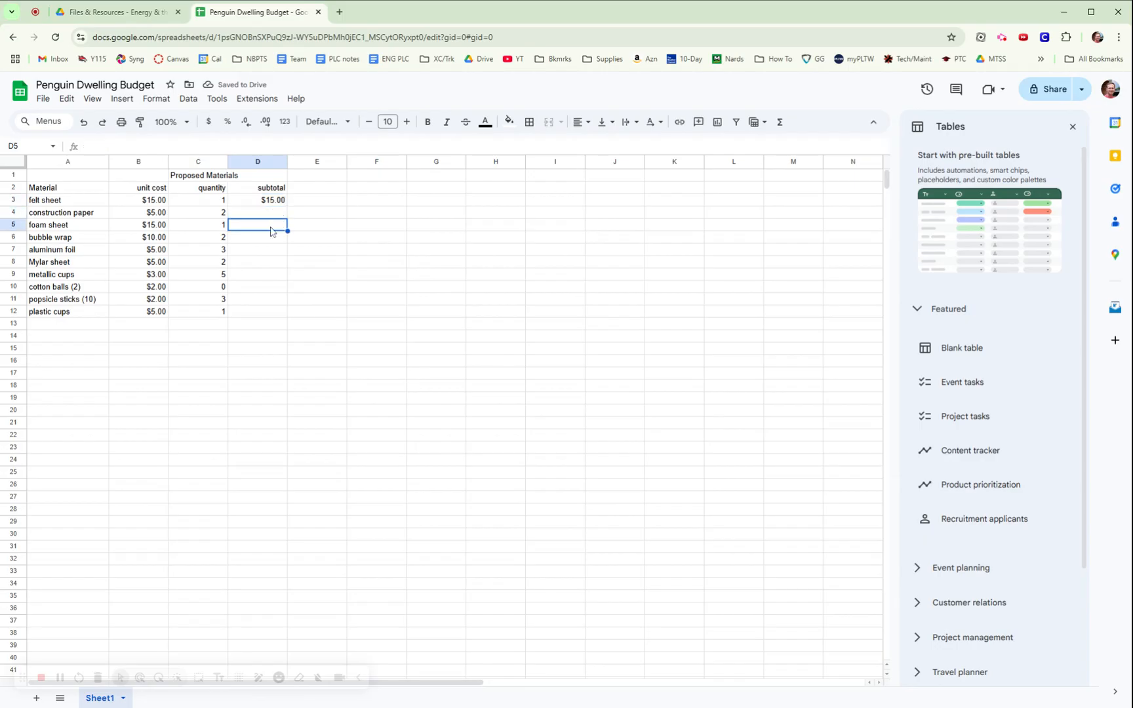
pyautogui.click(274, 239)
pyautogui.click(275, 264)
pyautogui.click(265, 291)
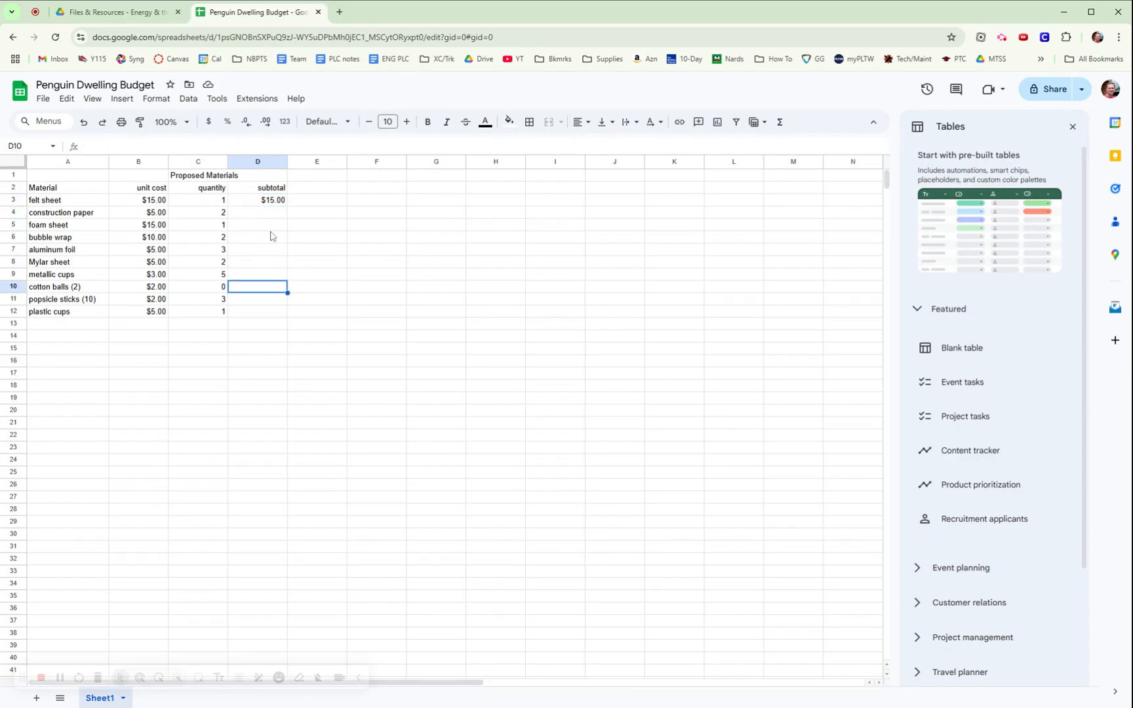
pyautogui.click(275, 216)
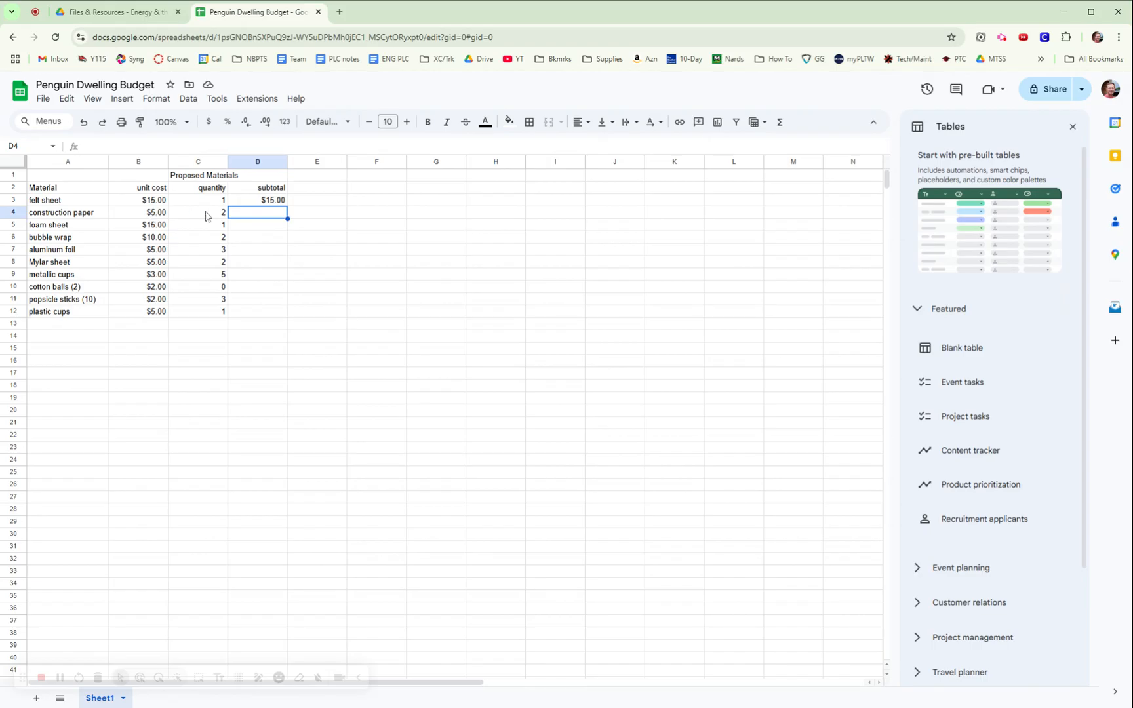
# Fill D3's subtotal formula down to D12 and check the copied formulas.
pyautogui.click(269, 203)
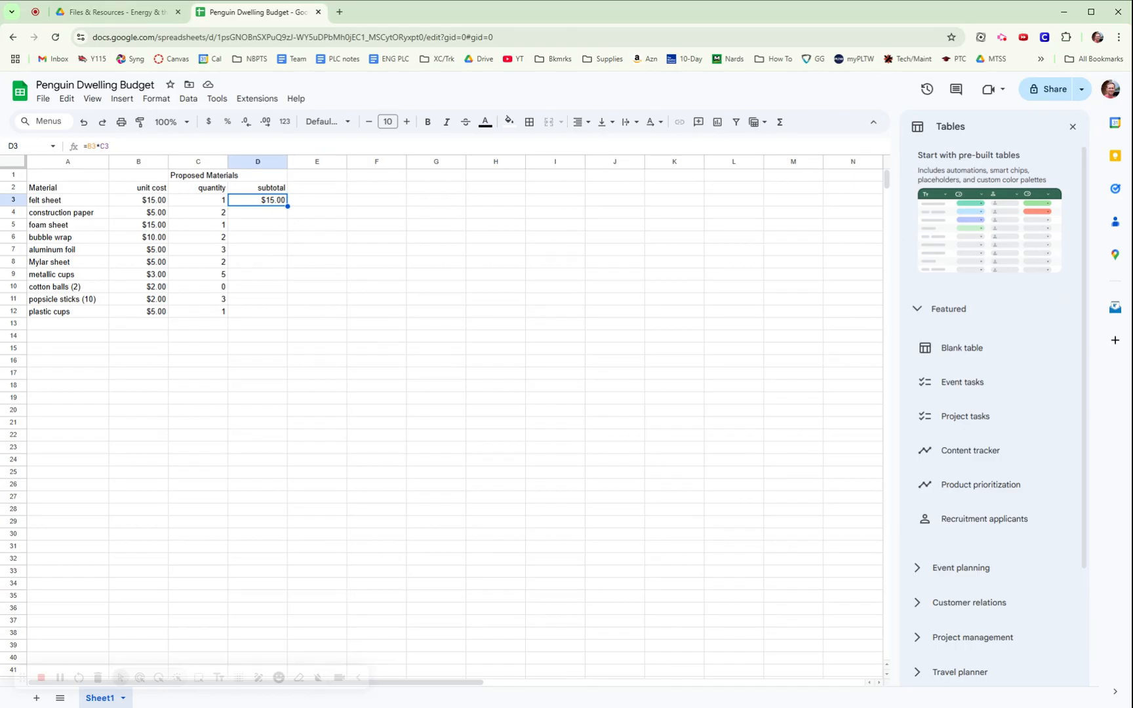
pyautogui.moveTo(288, 206); pyautogui.dragTo(287, 313)
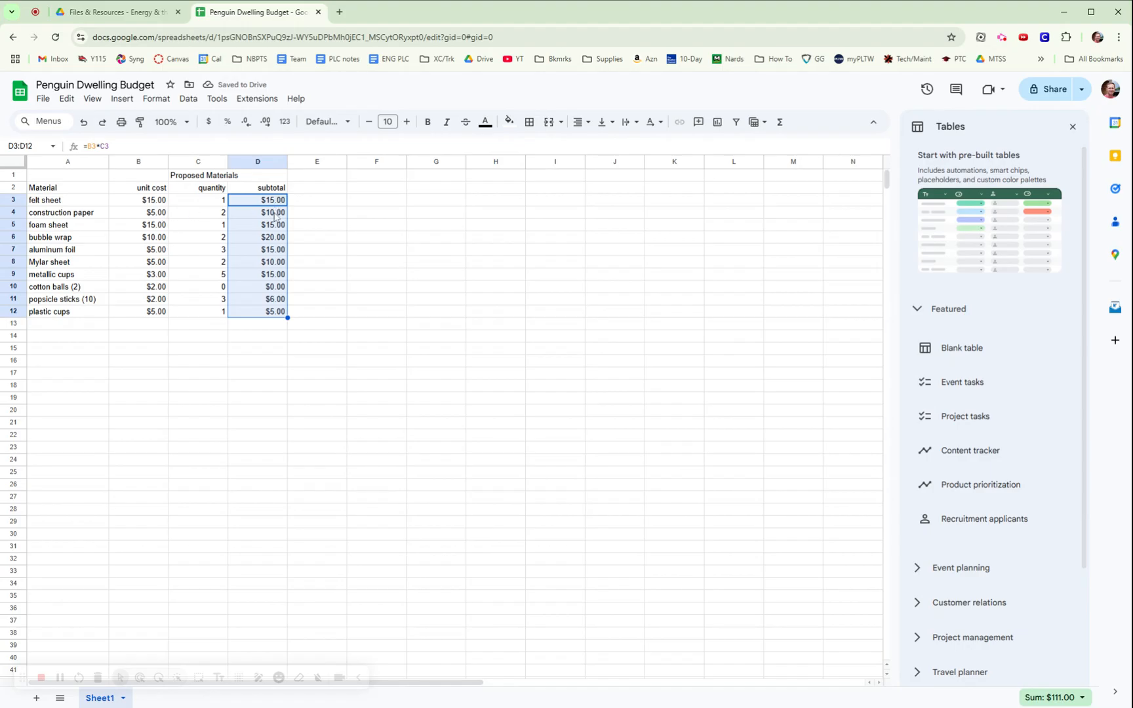
pyautogui.click(275, 216)
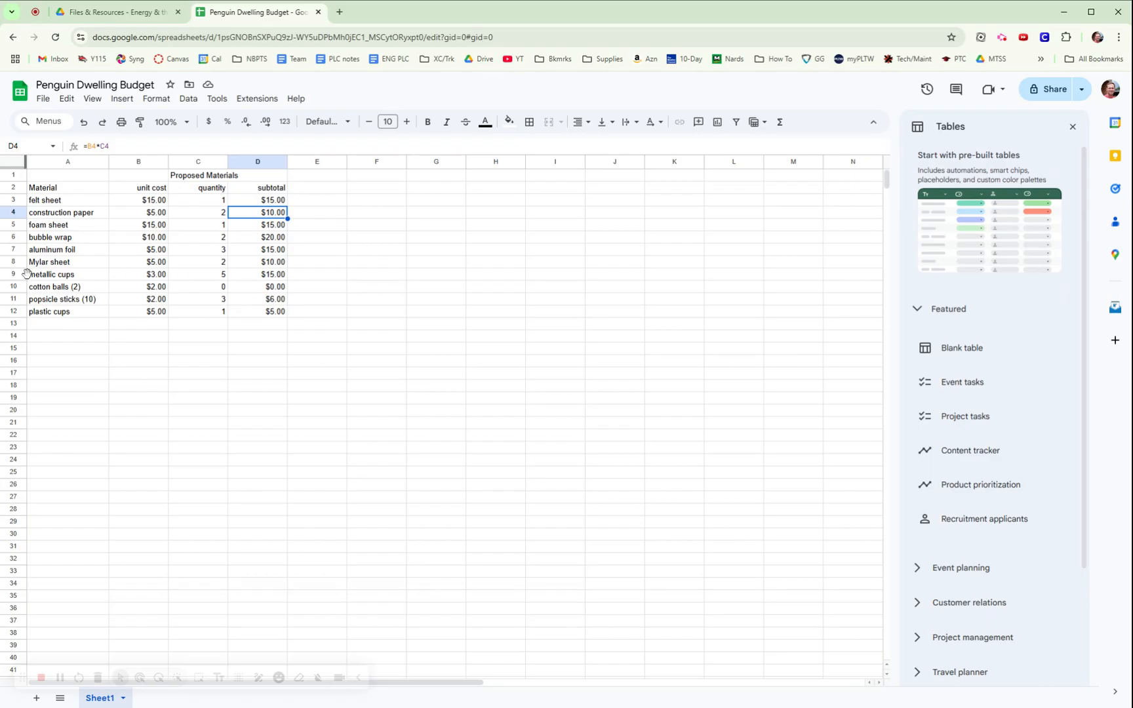
pyautogui.click(265, 275)
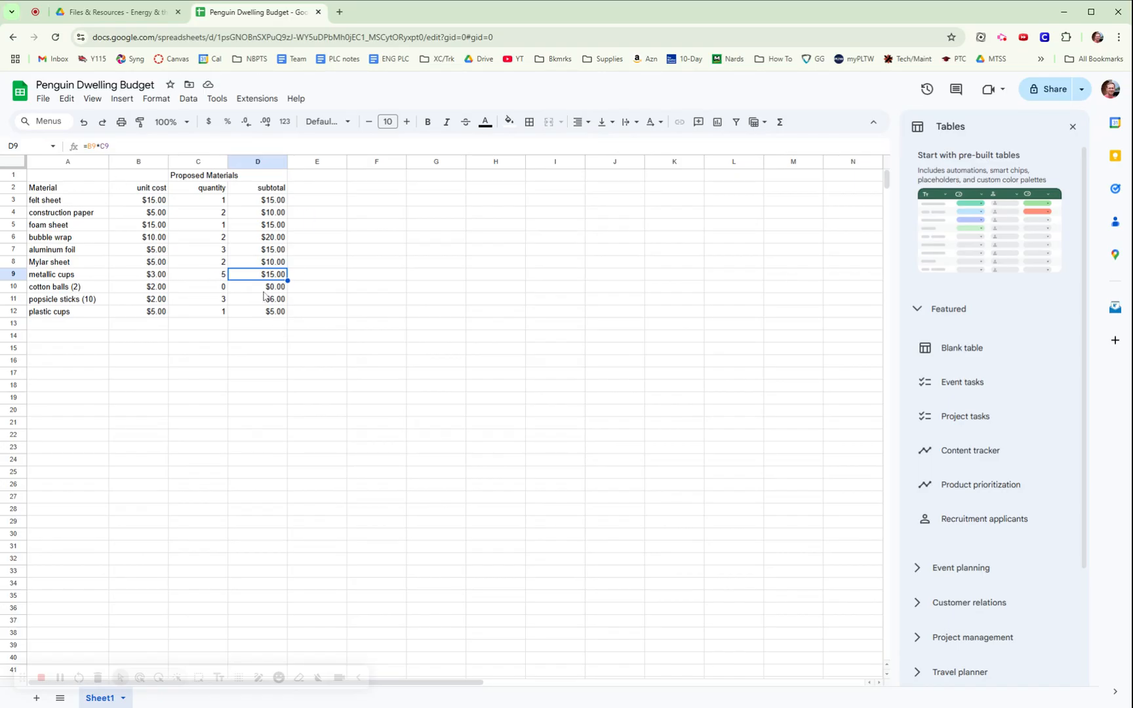
pyautogui.click(273, 328)
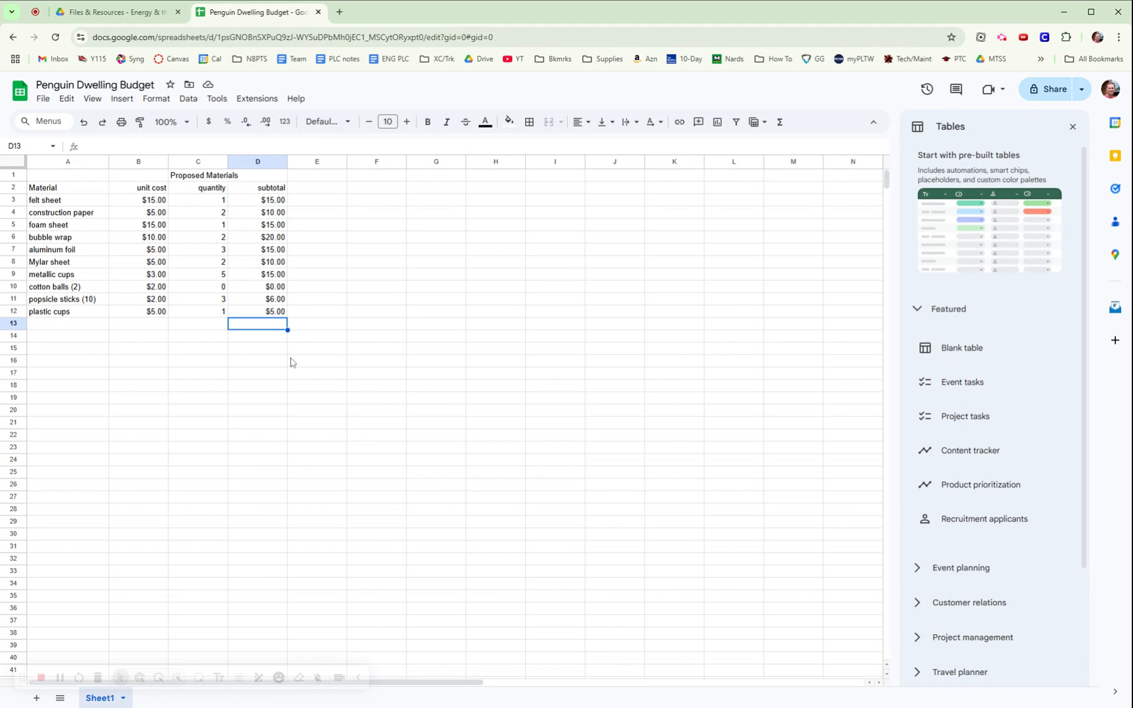
pyautogui.click(213, 325)
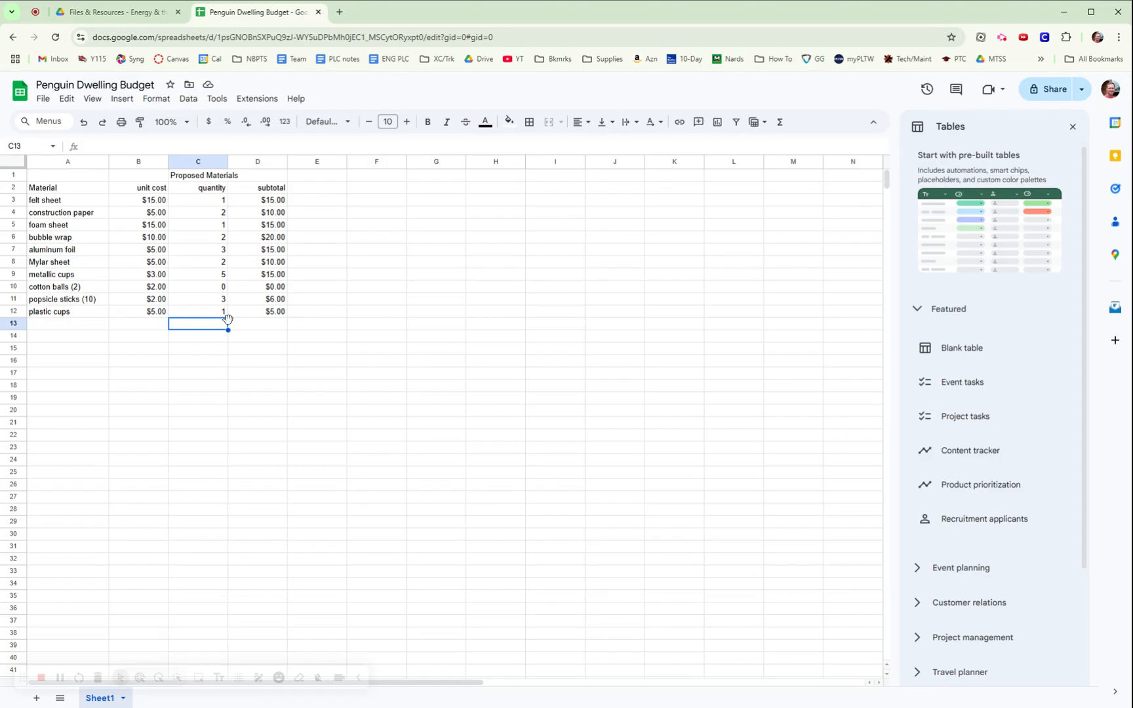
# Label C13 'Total' and enter =SUM(D3:D12) in D13, giving $111.00.
pyautogui.write('Total')
pyautogui.press('Tab')
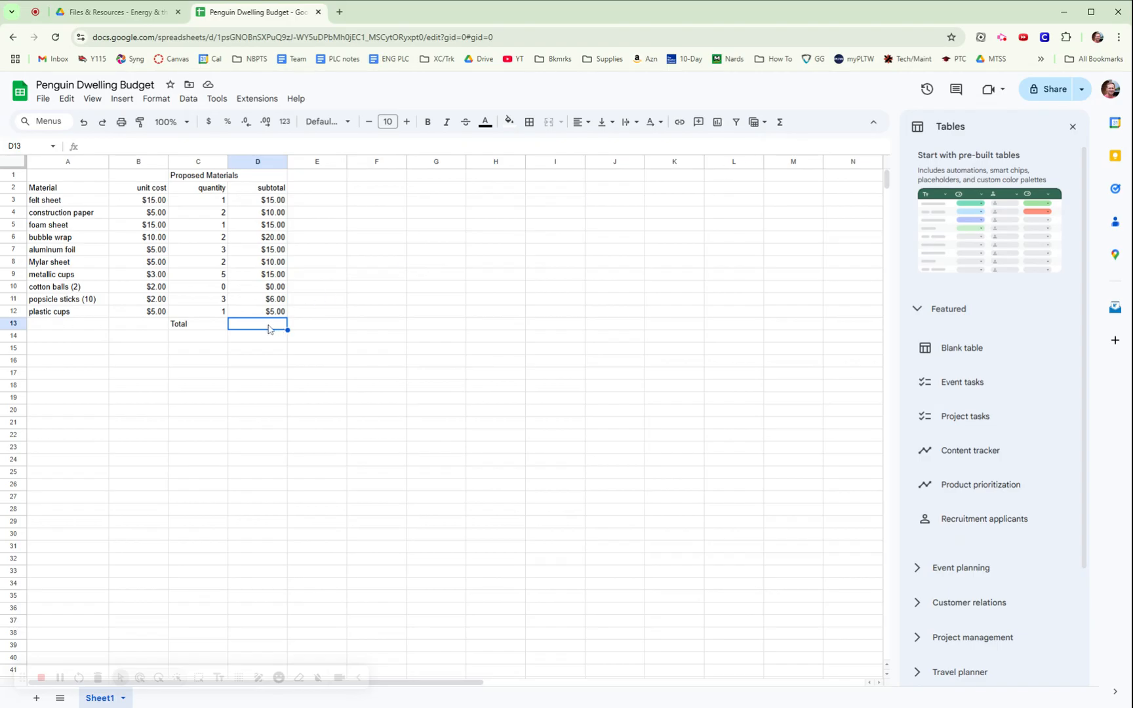
pyautogui.click(779, 124)
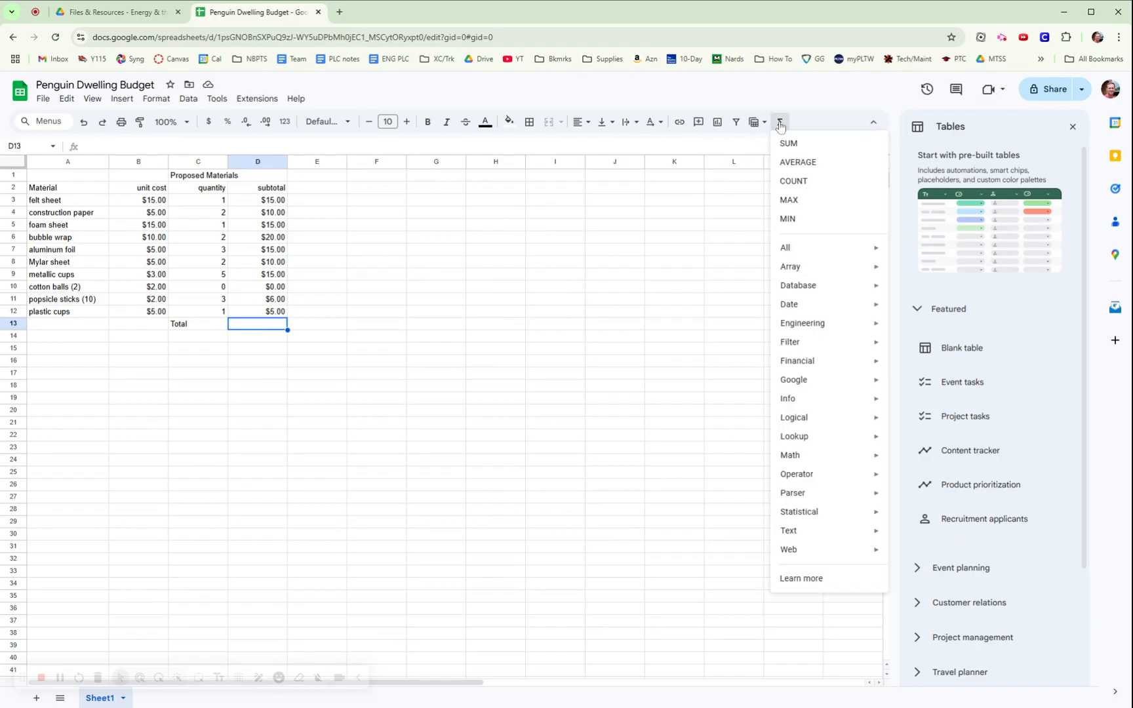
pyautogui.click(789, 143)
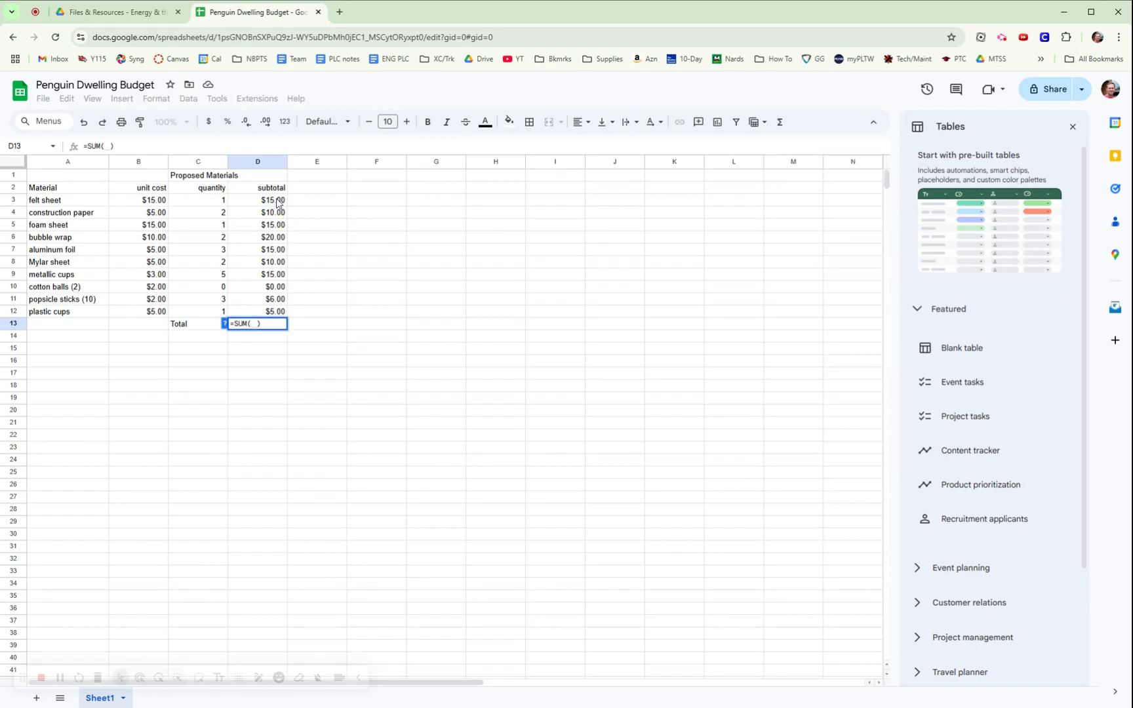
pyautogui.moveTo(275, 202); pyautogui.dragTo(279, 311)
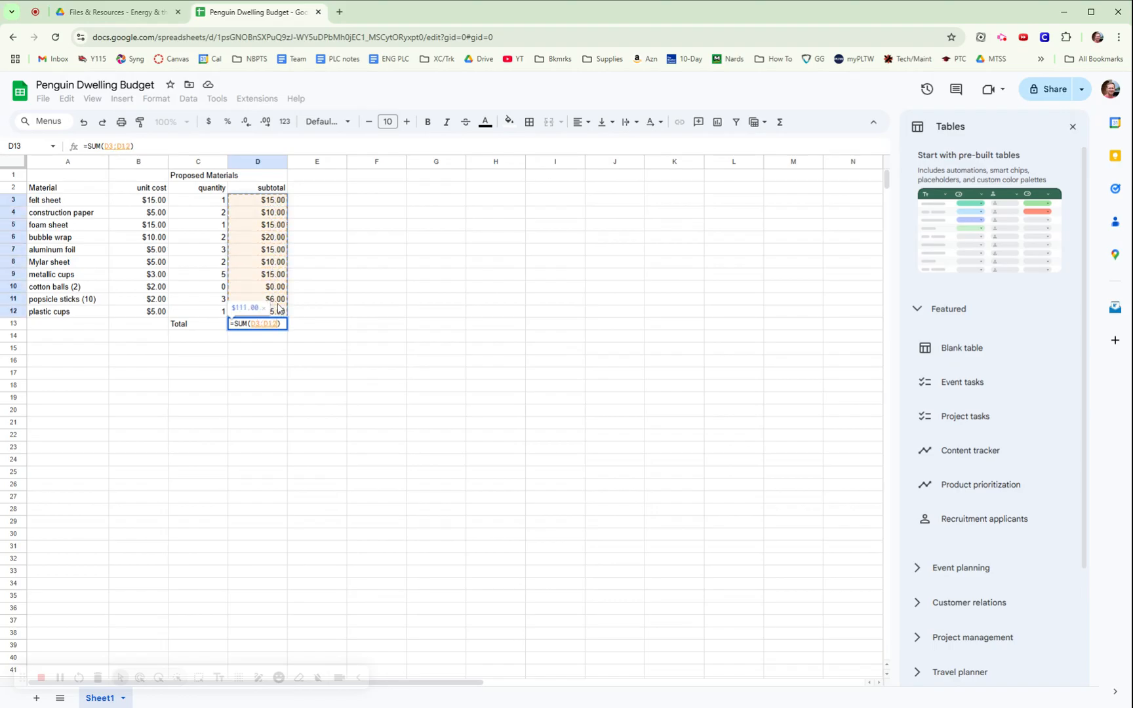
pyautogui.press('Return')
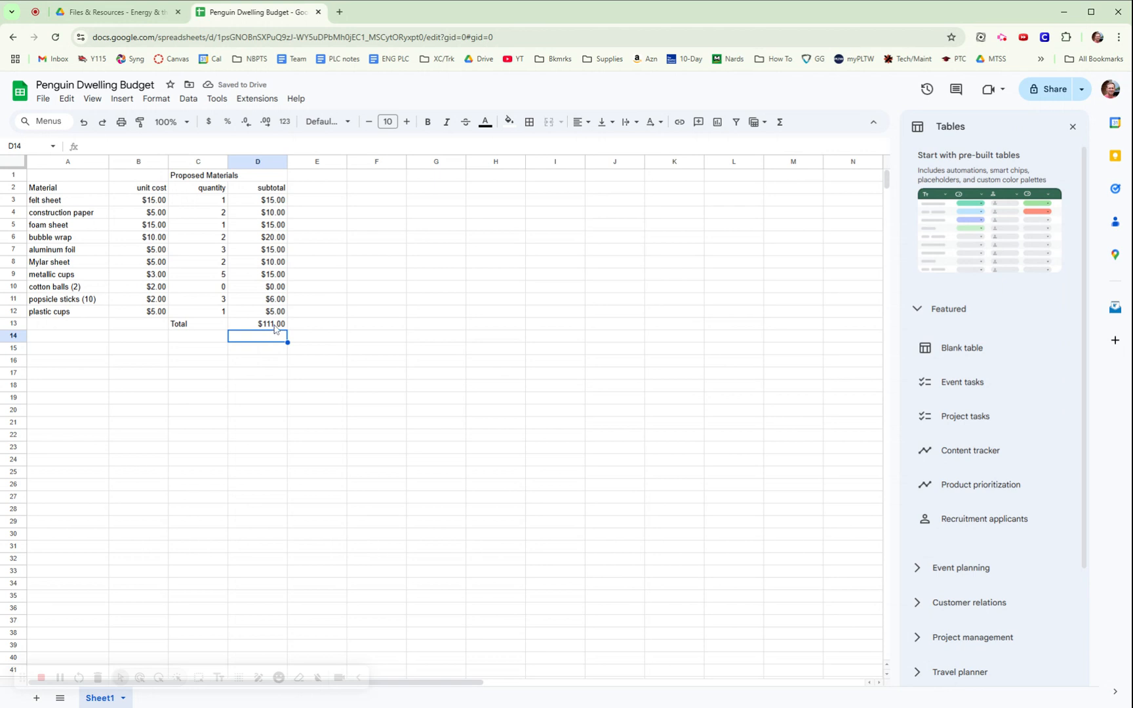
# Add a 'Budget' label with a budget amount of 100 in D14.
pyautogui.click(203, 337)
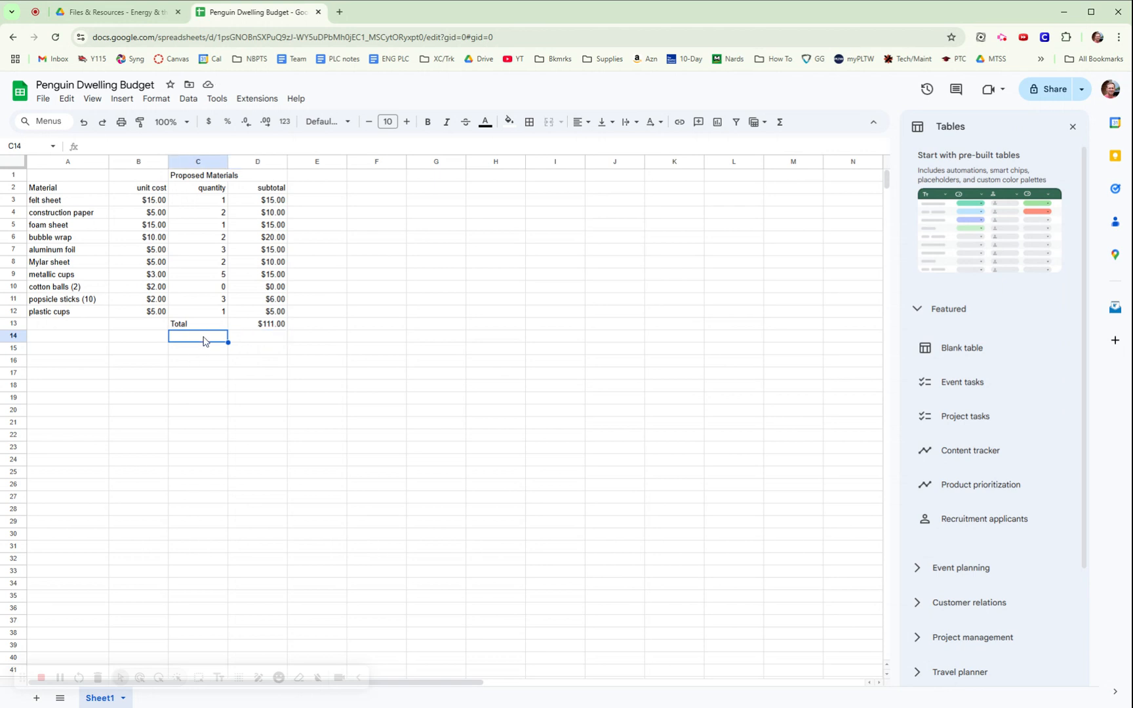
pyautogui.write('Budget')
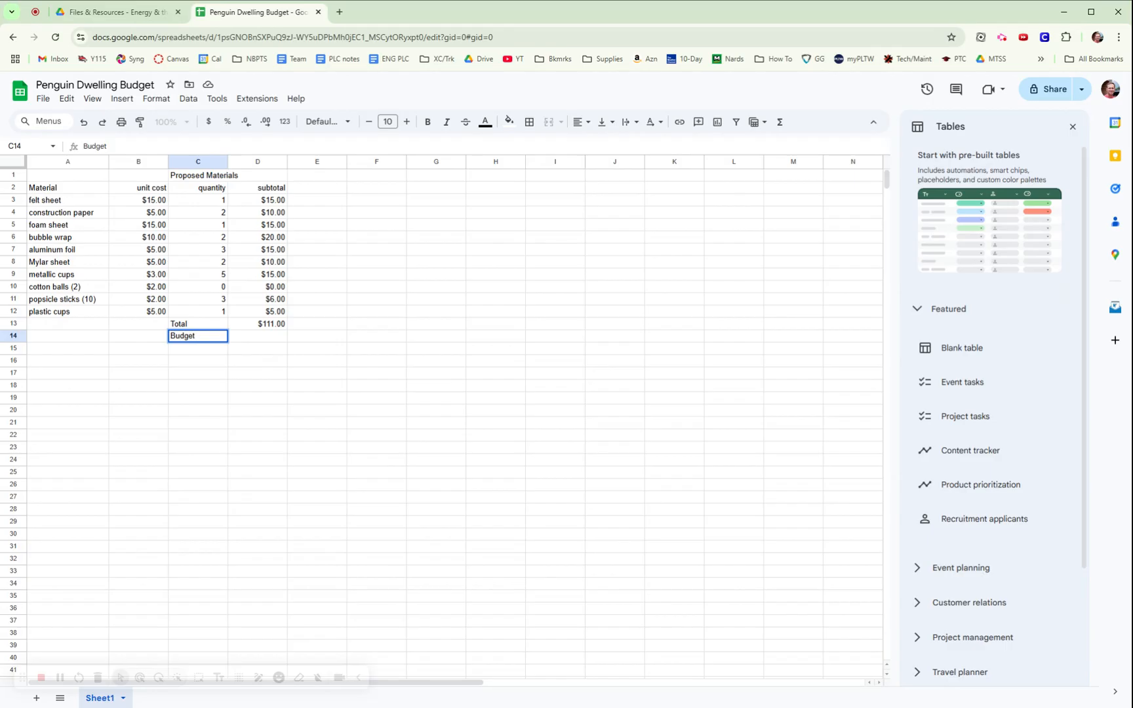
pyautogui.press('Tab')
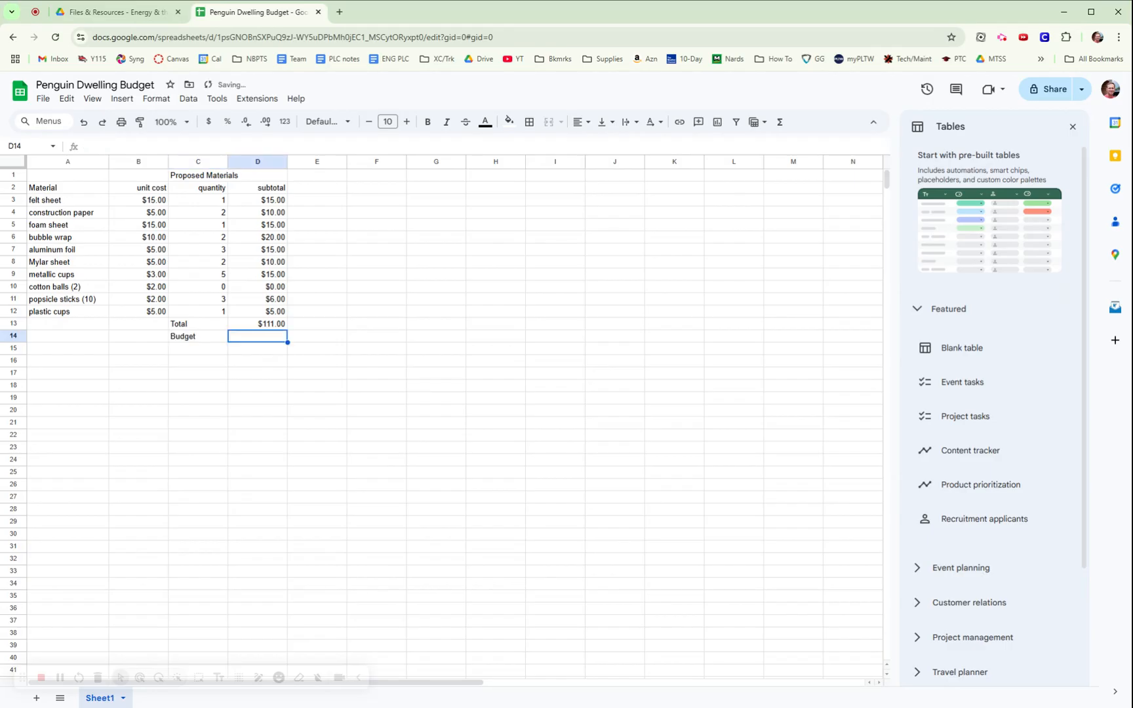
pyautogui.write('100')
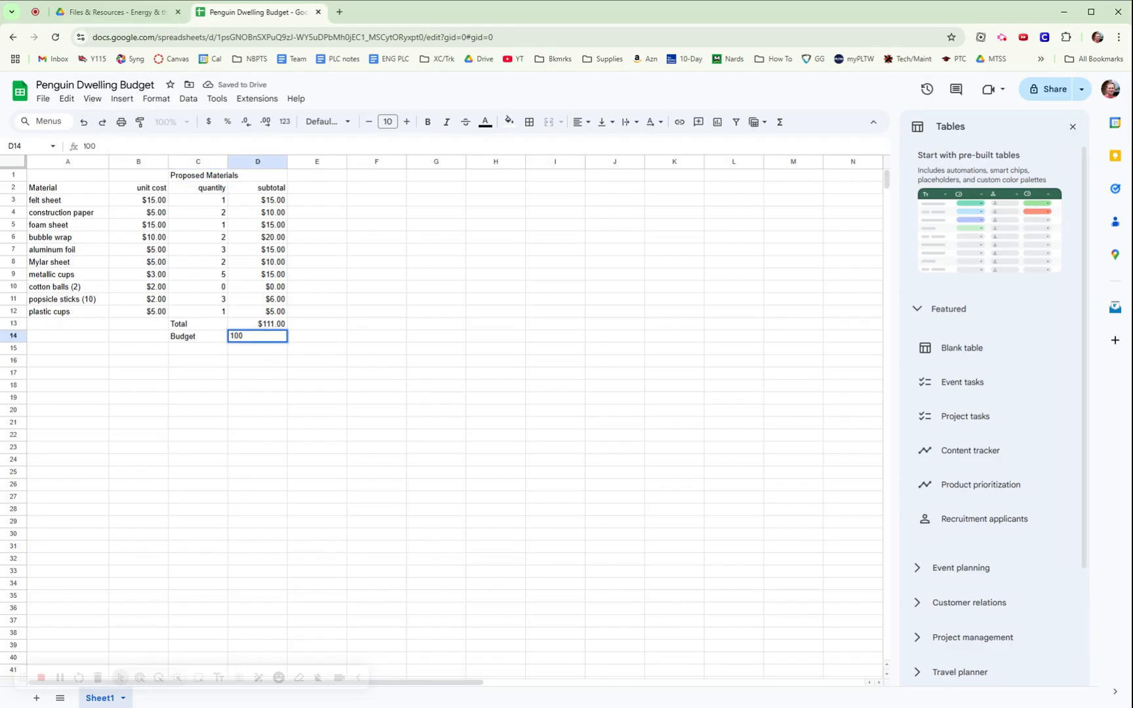
pyautogui.press('Return')
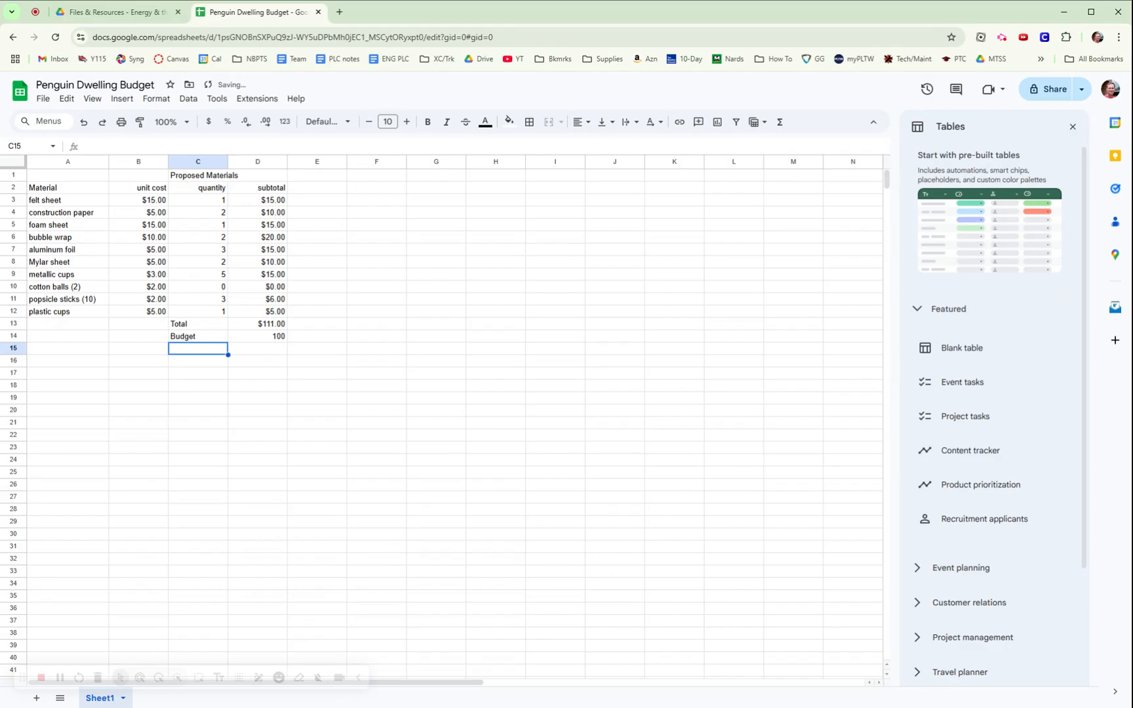
# Add a 'Balance' label with the formula =D14-D13 in D15, showing -$11.00.
pyautogui.write('Bala')
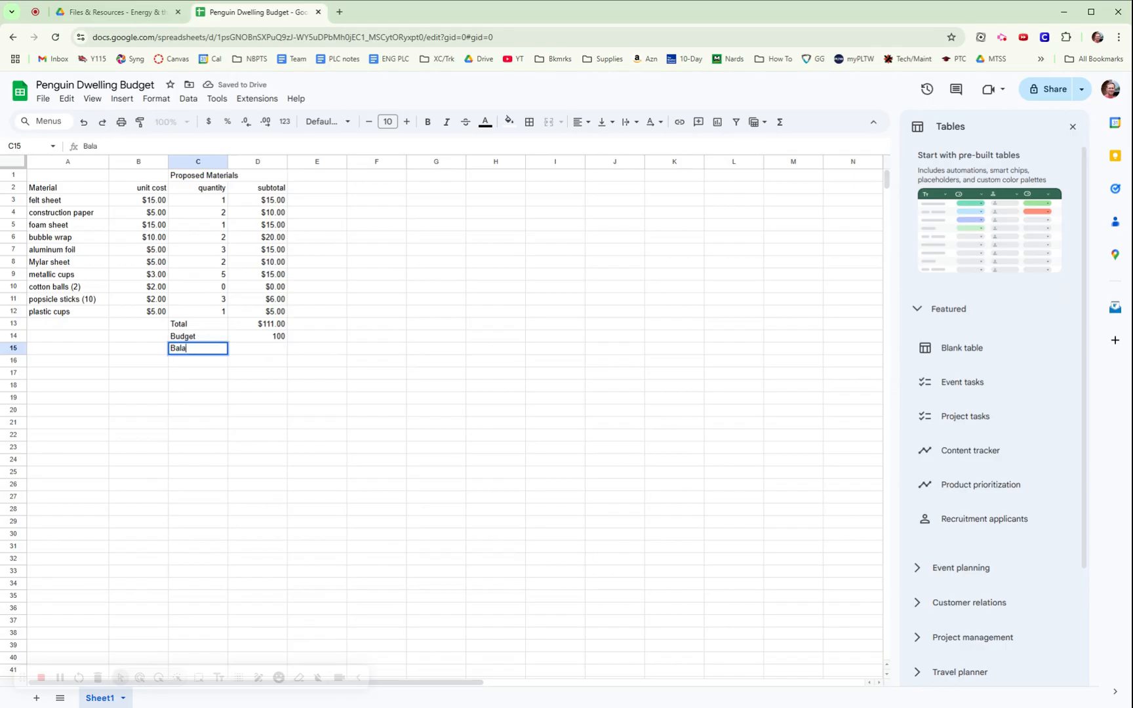
pyautogui.write('nce')
pyautogui.press('Tab')
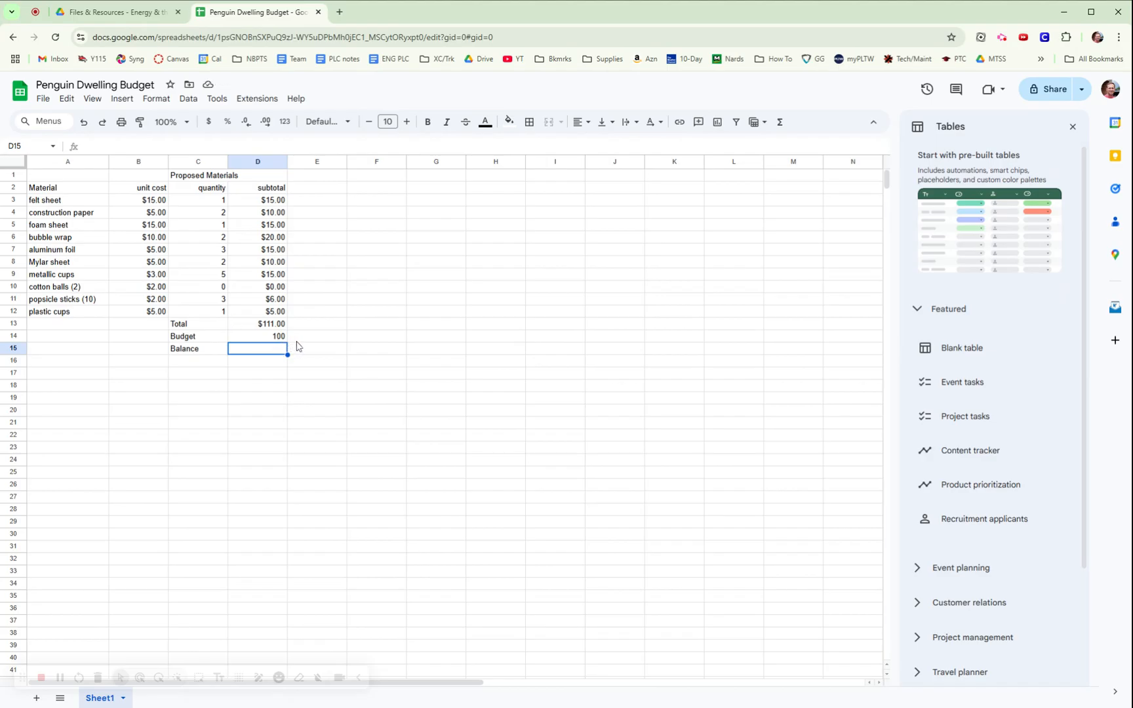
pyautogui.write('=')
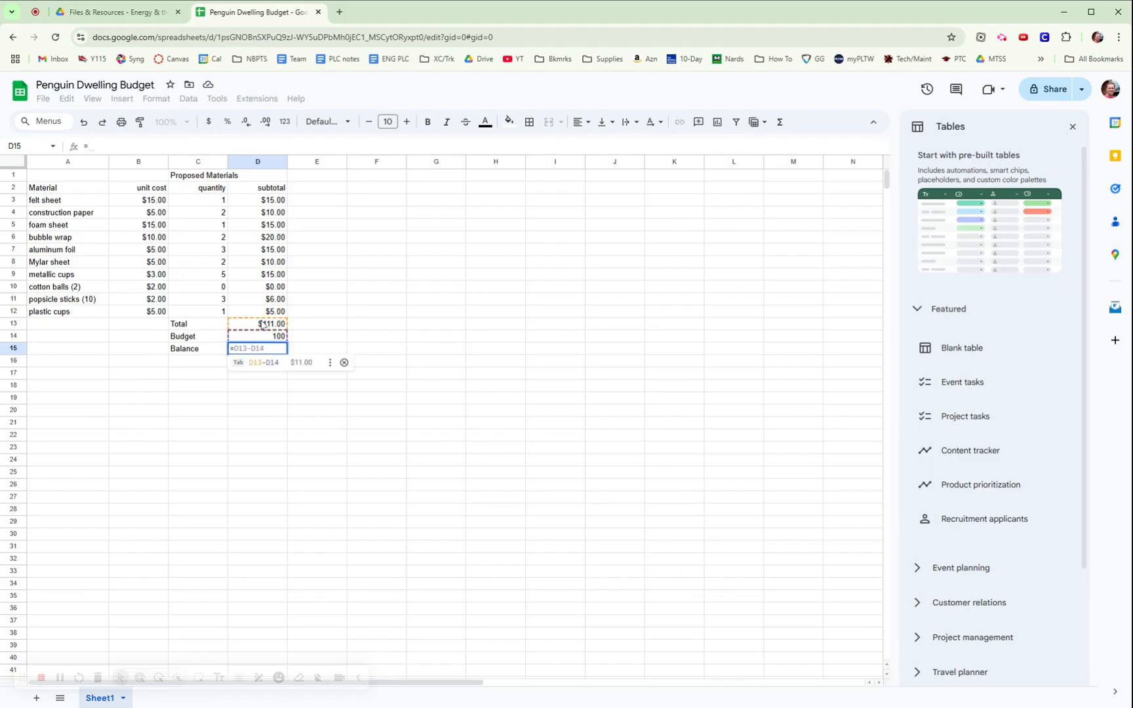
pyautogui.click(266, 337)
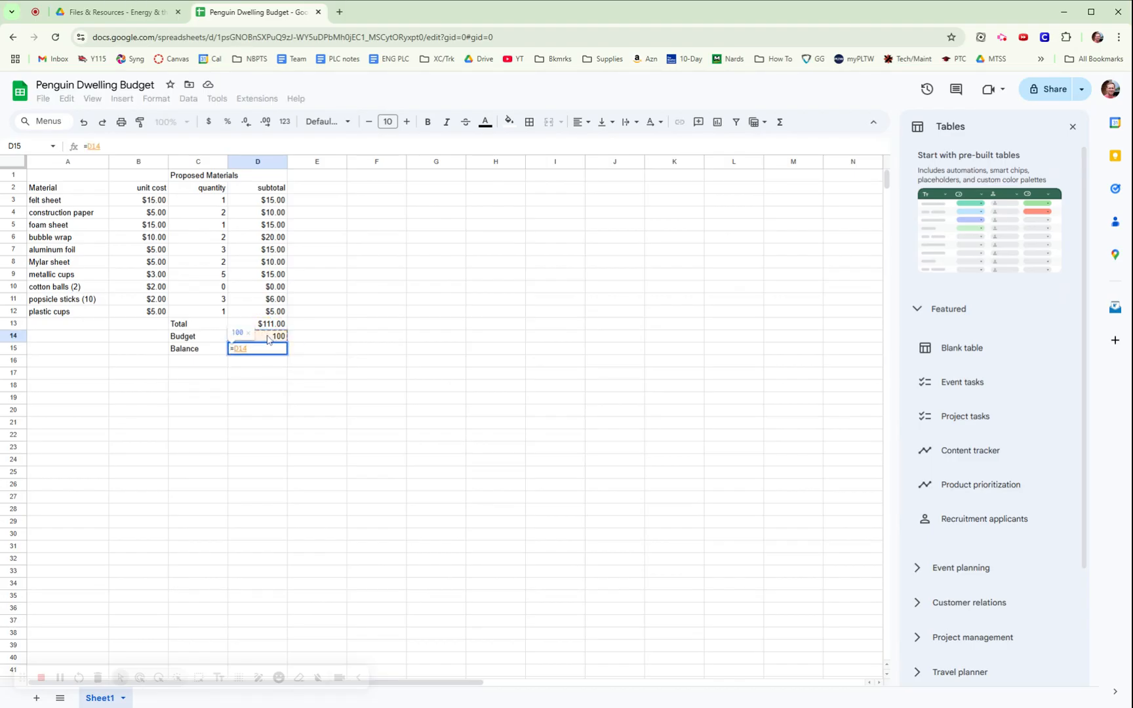
pyautogui.write('-')
pyautogui.click(273, 327)
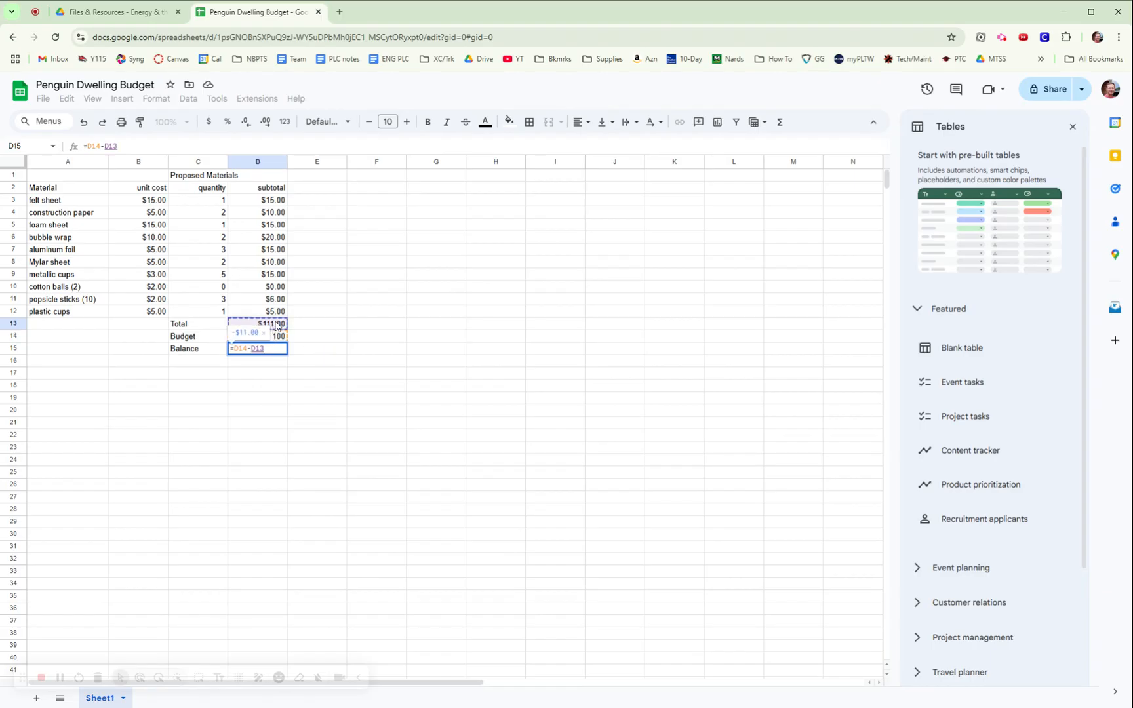
pyautogui.press('Return')
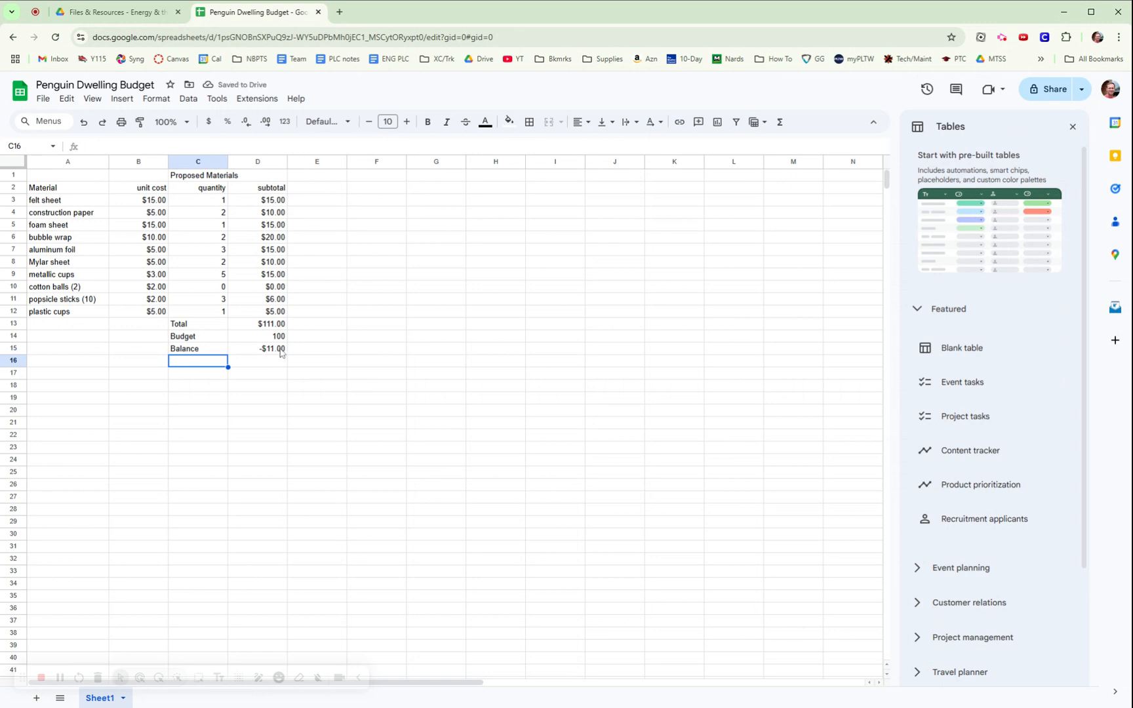
pyautogui.click(224, 274)
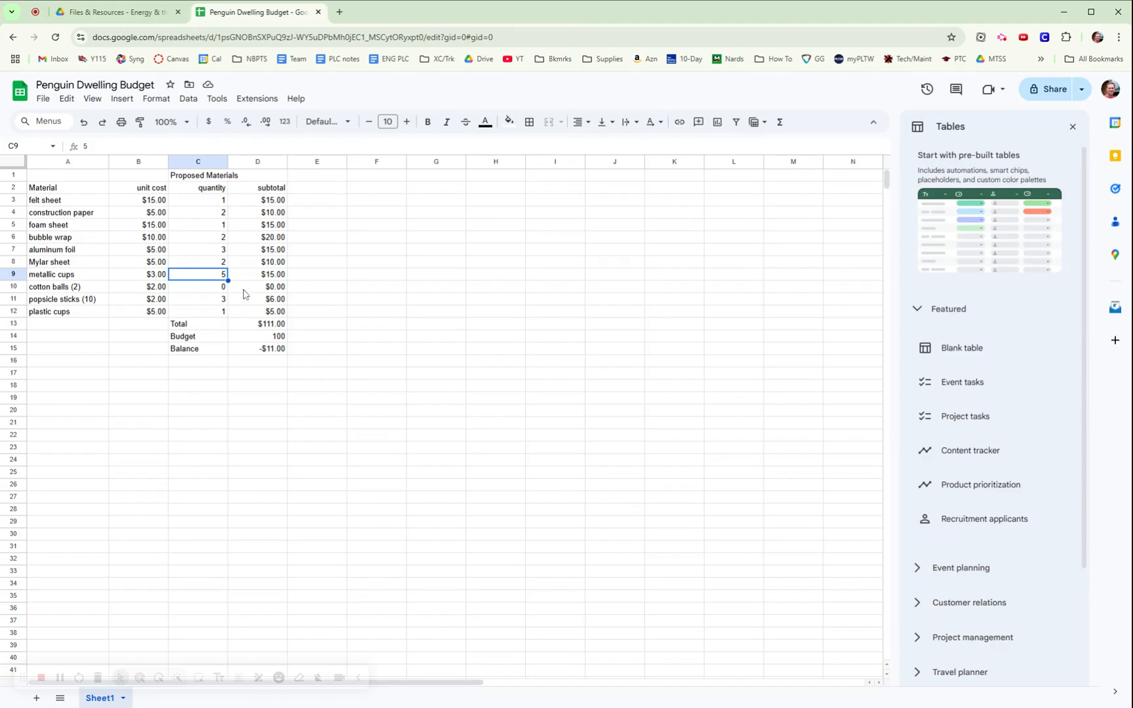
# Change metallic cups quantity to 2 and bubble wrap to 1, making the total $92.00.
pyautogui.write('2')
pyautogui.click(356, 326)
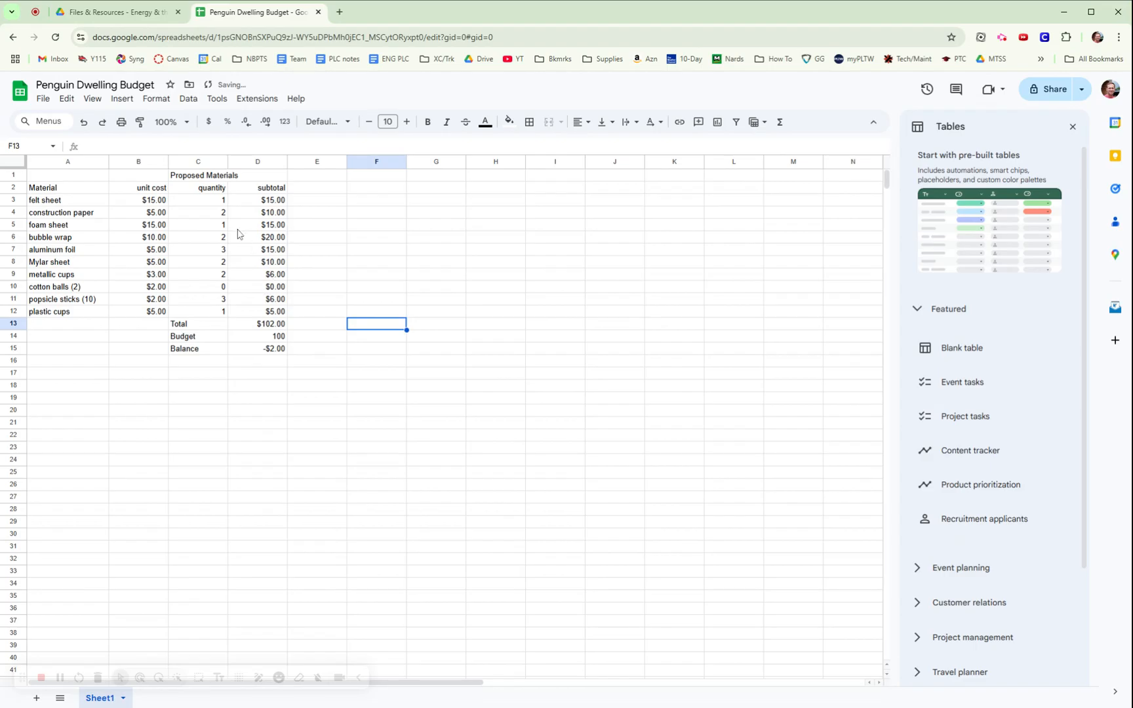
pyautogui.click(218, 240)
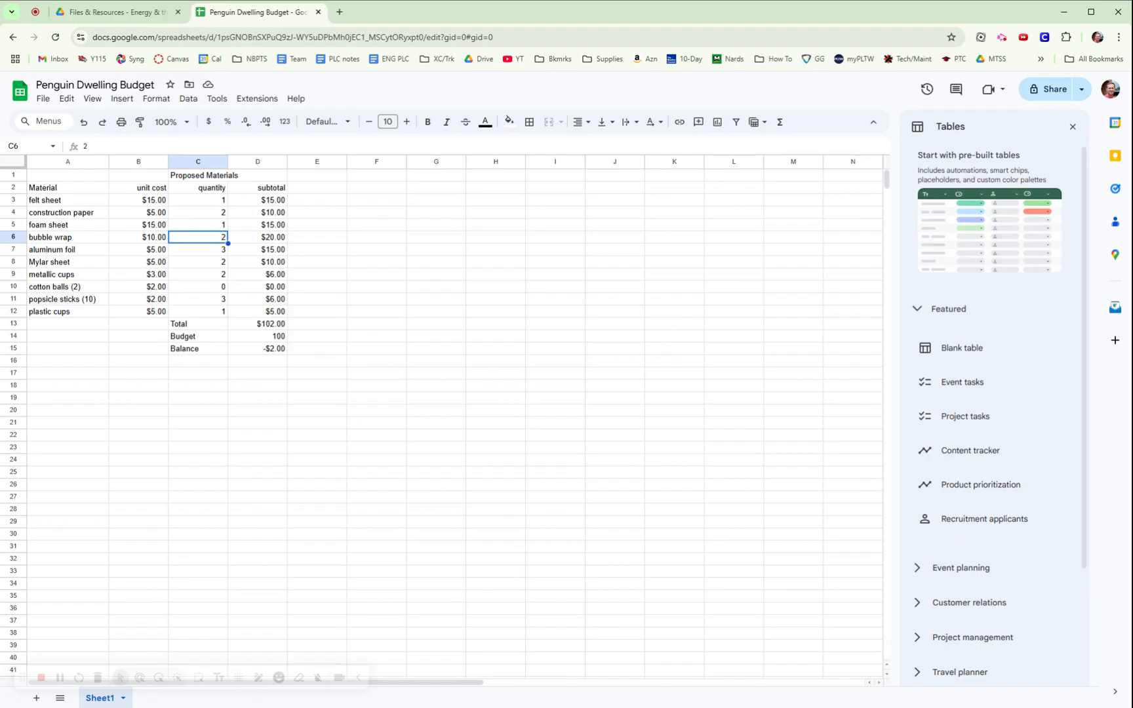
pyautogui.write('1')
pyautogui.press('Return')
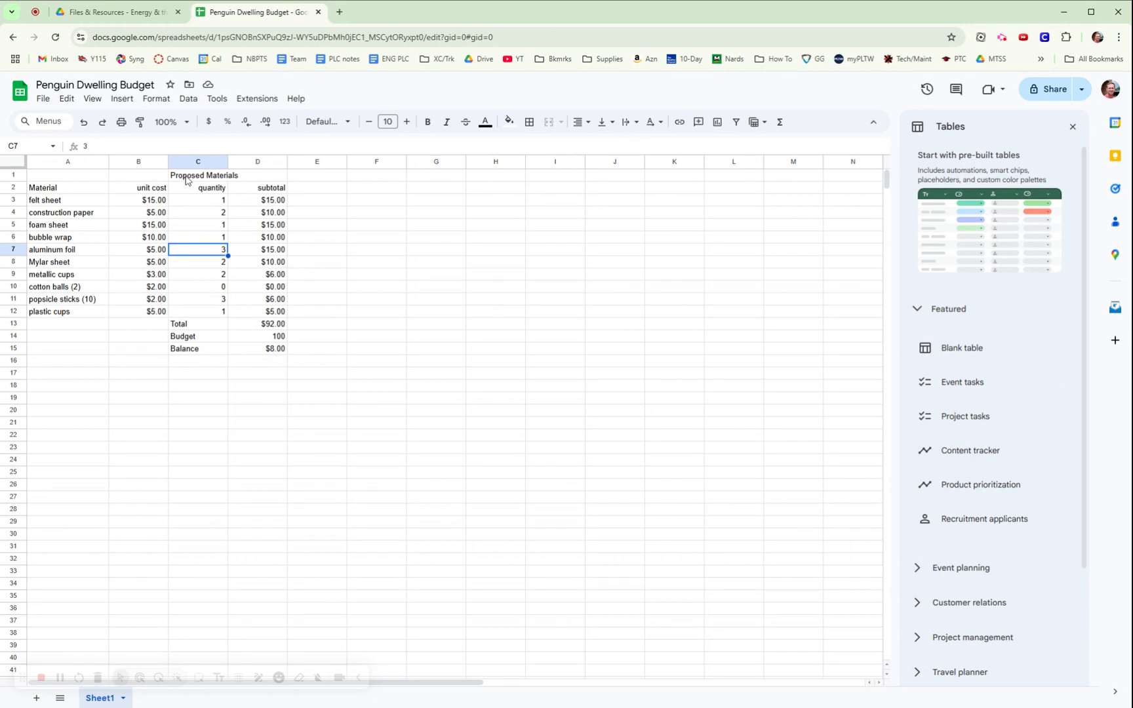
pyautogui.click(293, 375)
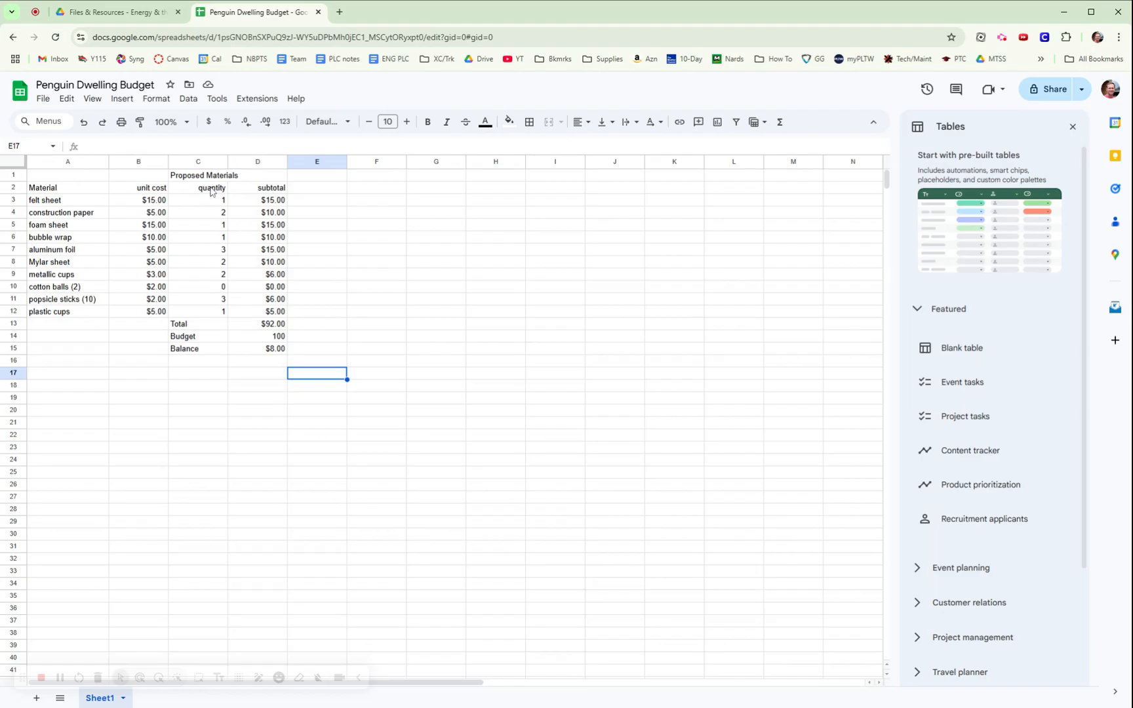
pyautogui.click(192, 179)
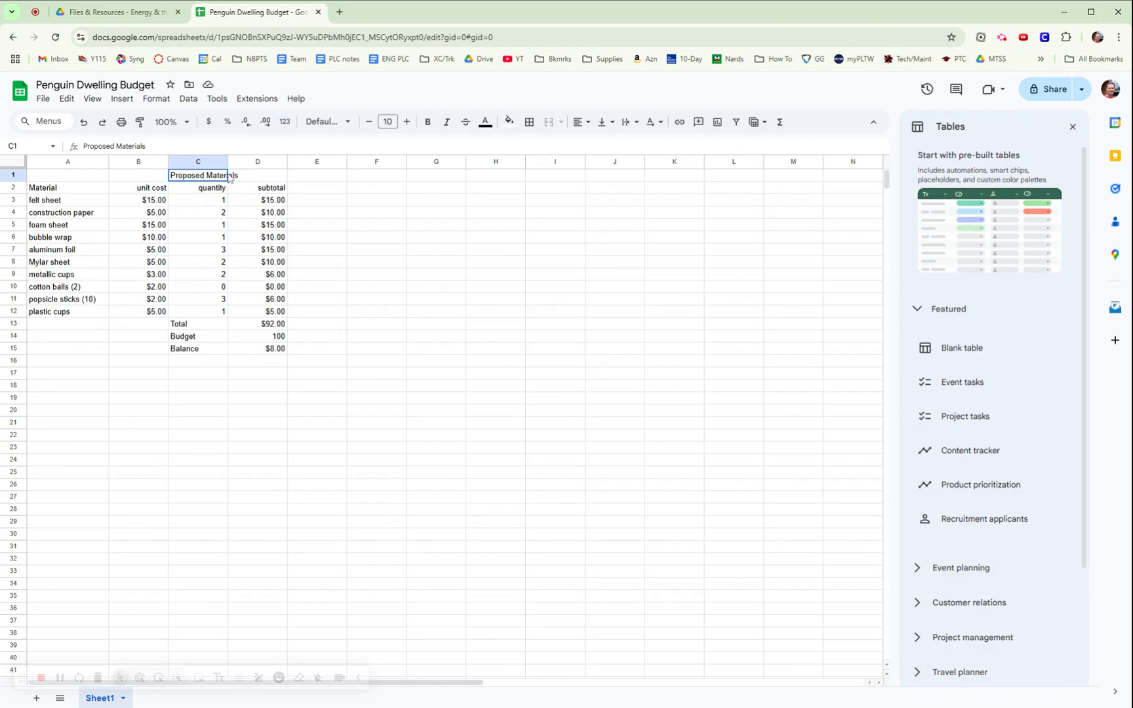
# Merge cells C1:D1 under the Proposed Materials title.
pyautogui.moveTo(229, 178); pyautogui.dragTo(254, 178)
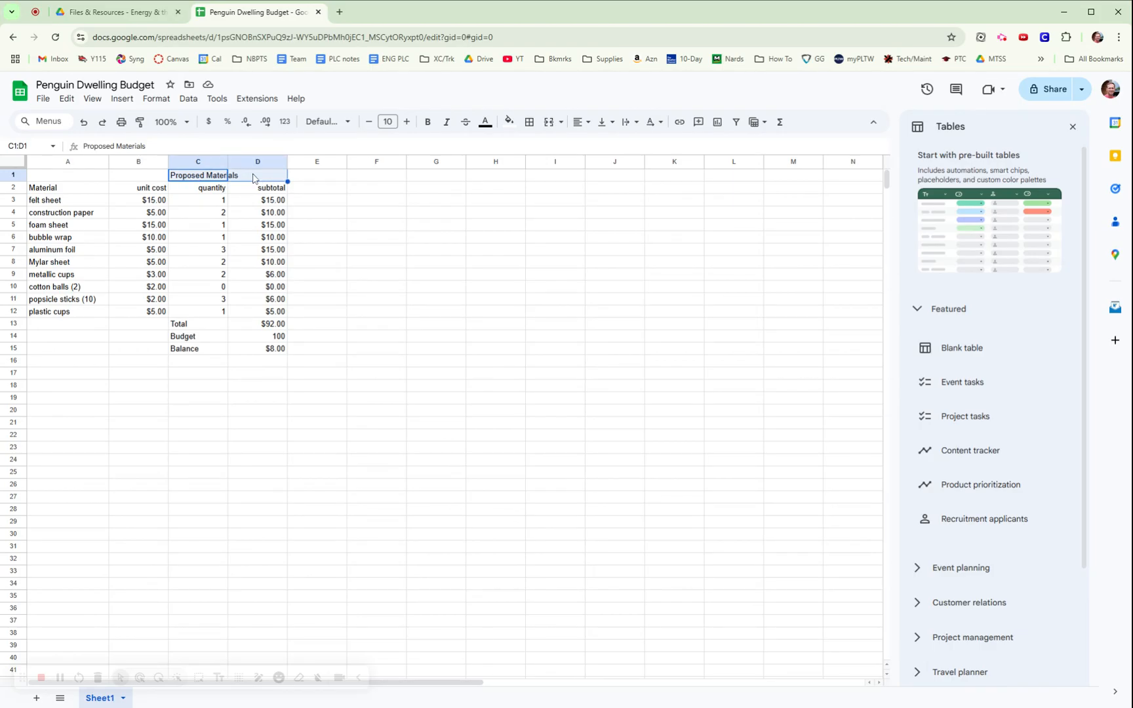
pyautogui.click(550, 124)
pyautogui.click(459, 288)
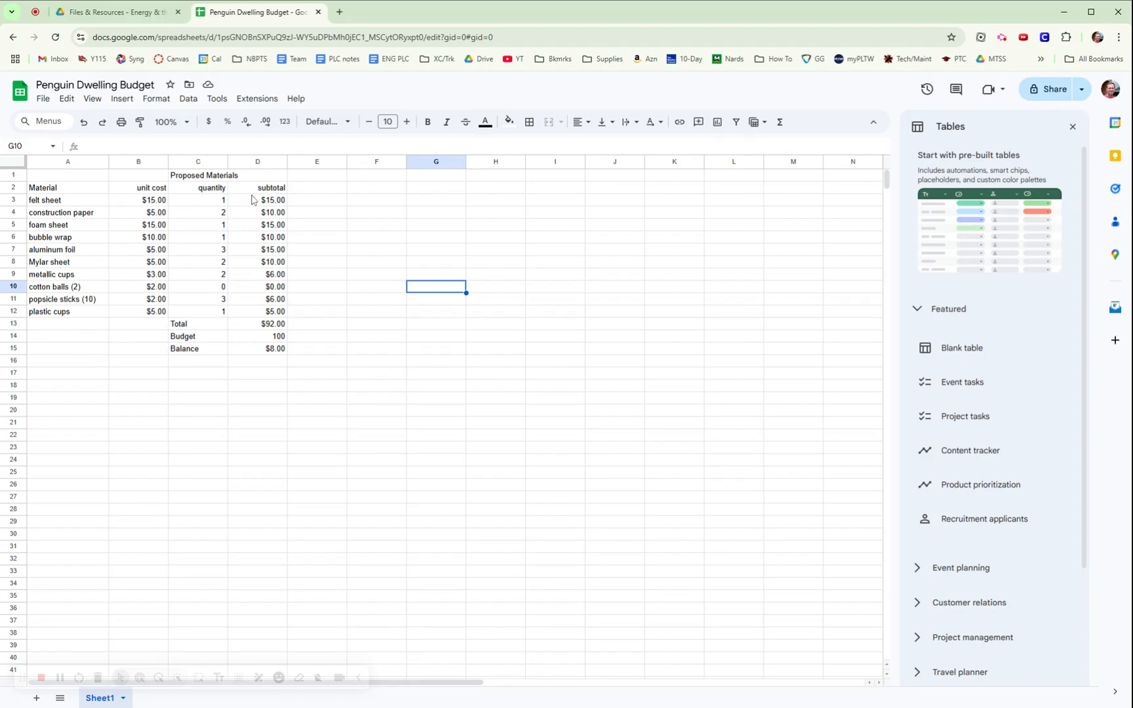
# Copy the block C1:D15 and paste it starting at F1.
pyautogui.moveTo(189, 179); pyautogui.dragTo(262, 355)
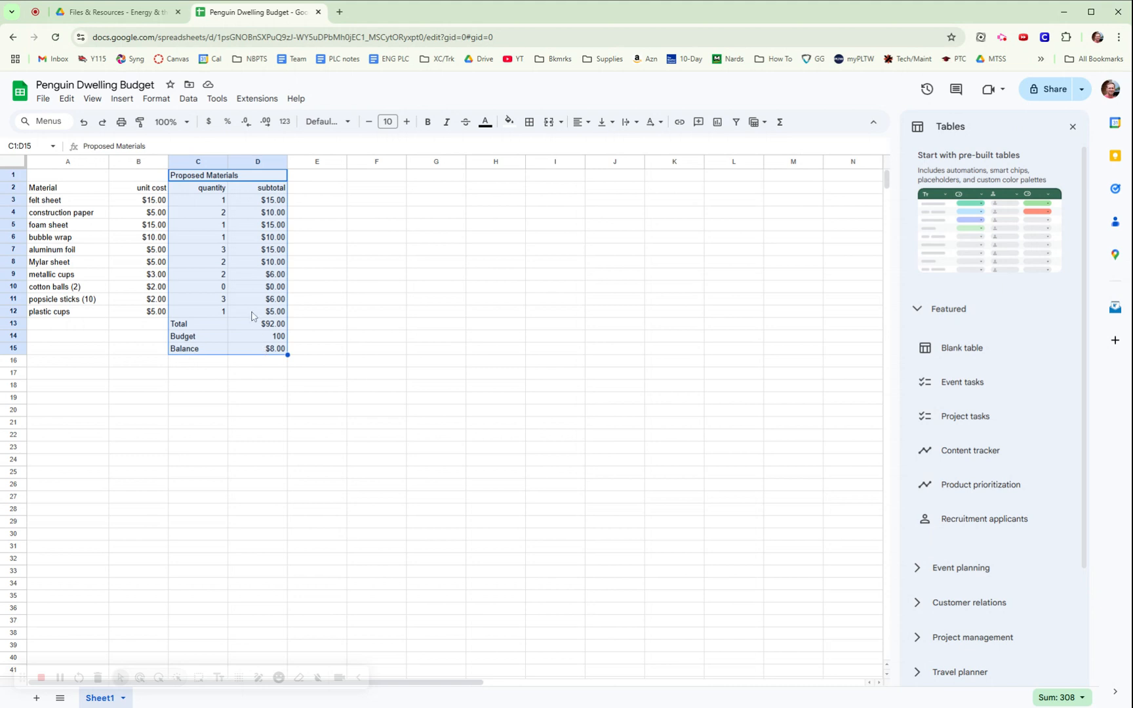
pyautogui.hotkey('ctrl', 'c')
pyautogui.click(380, 177)
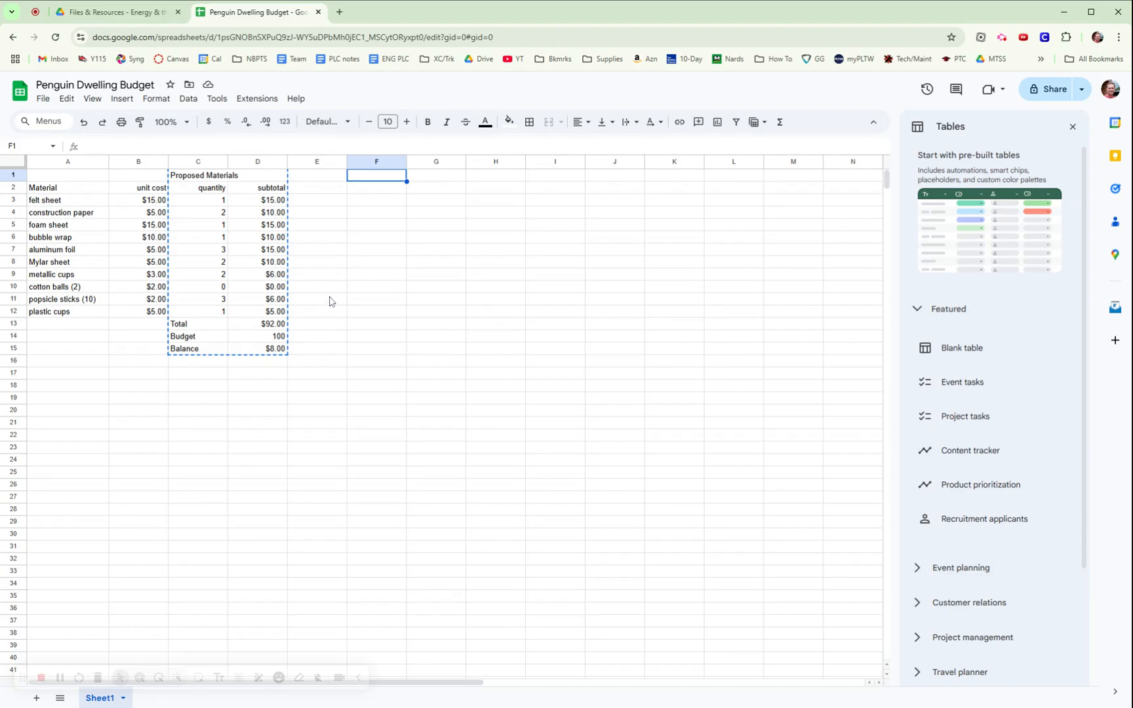
pyautogui.hotkey('ctrl', 'v')
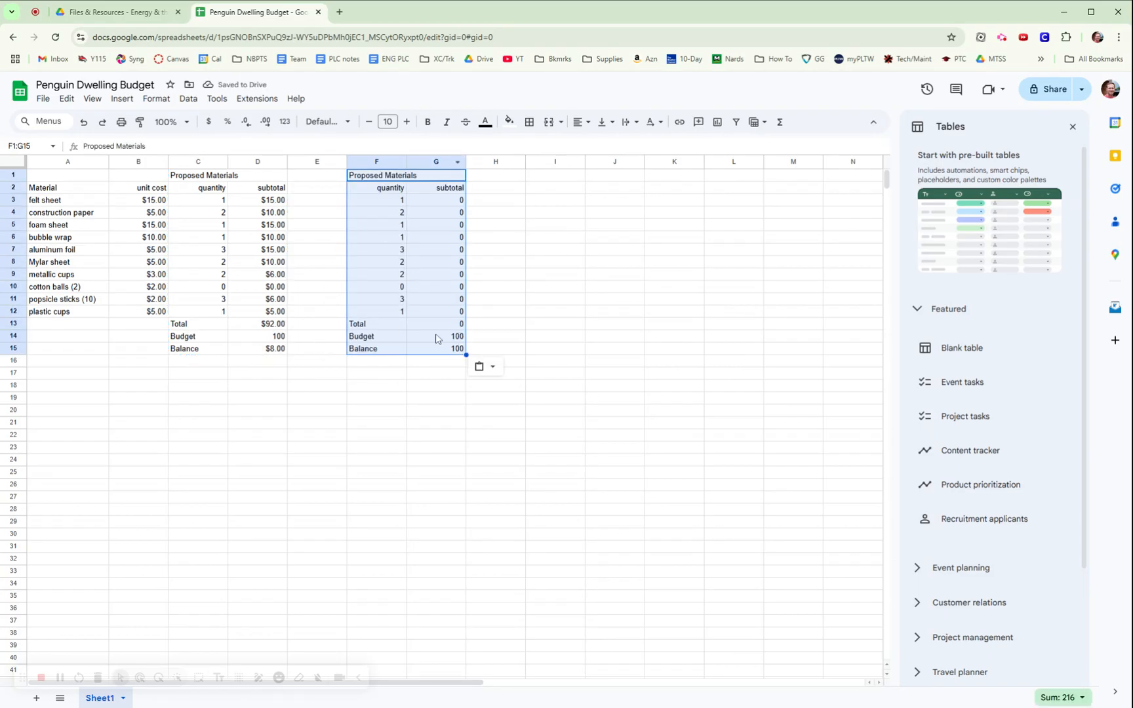
# Retitle the copied table in F1 to 'Actual Materials'.
pyautogui.click(365, 177)
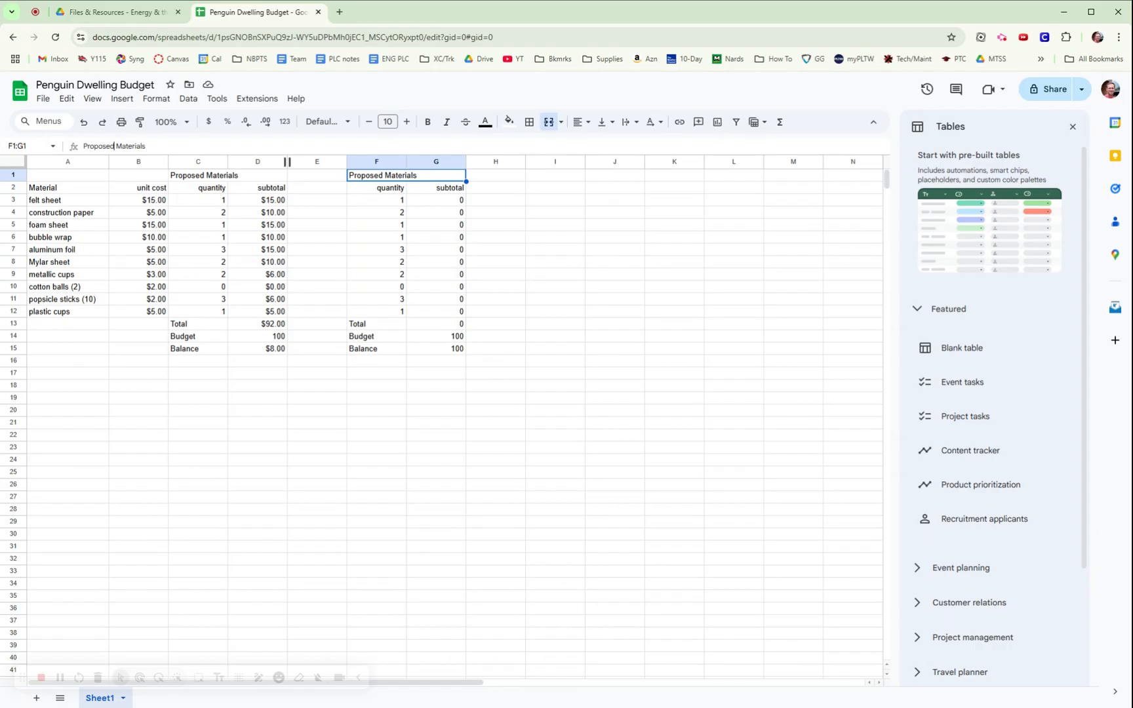
pyautogui.doubleClick(112, 145)
pyautogui.write('Actua')
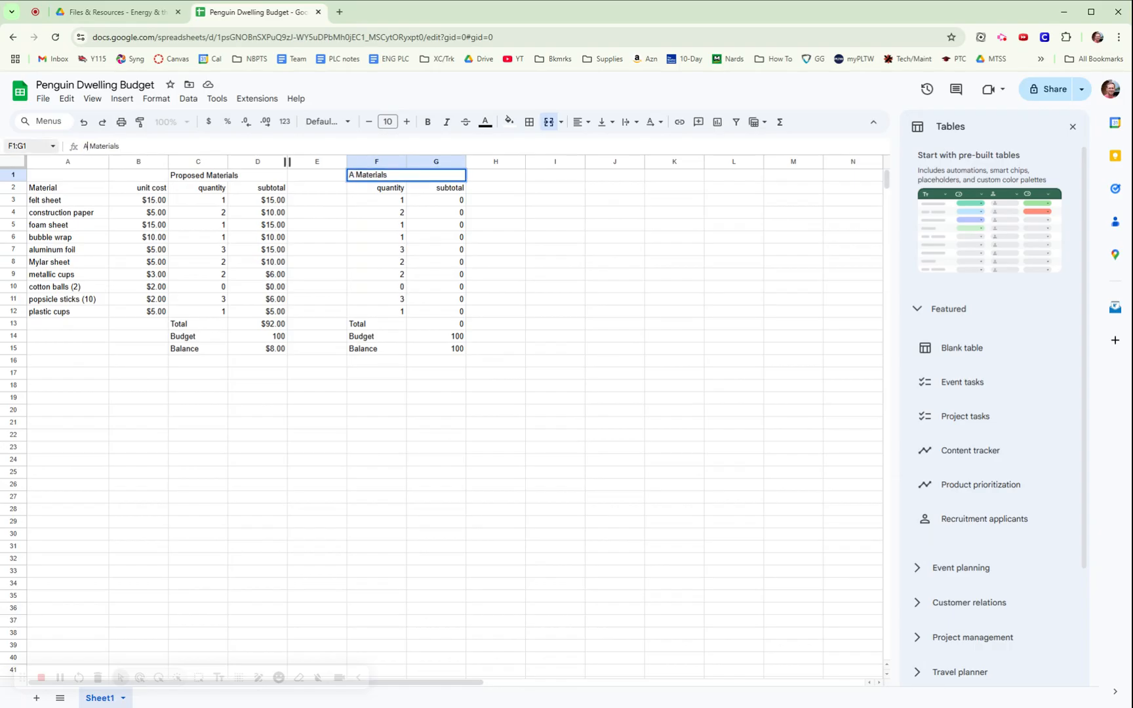
pyautogui.write('l')
pyautogui.click(353, 252)
# Centre the Proposed Materials and Actual Materials titles horizontally.
pyautogui.click(207, 177)
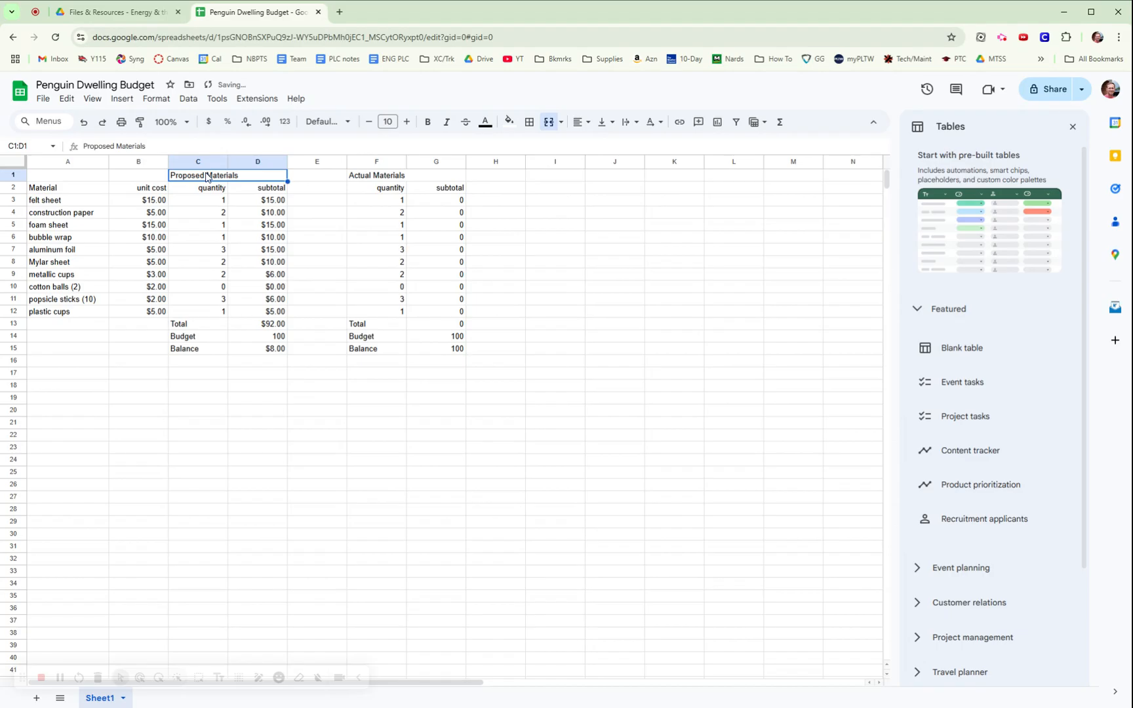
pyautogui.keyDown('shift'); pyautogui.click(401, 178); pyautogui.keyUp('shift')
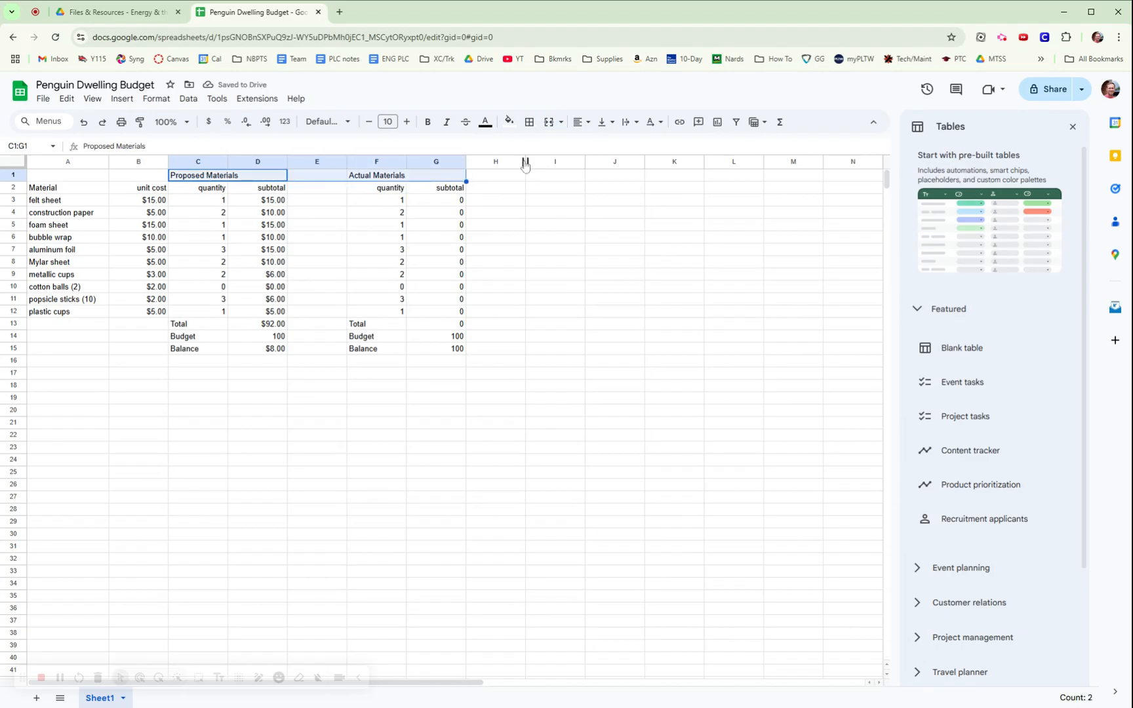
pyautogui.click(583, 122)
pyautogui.click(600, 146)
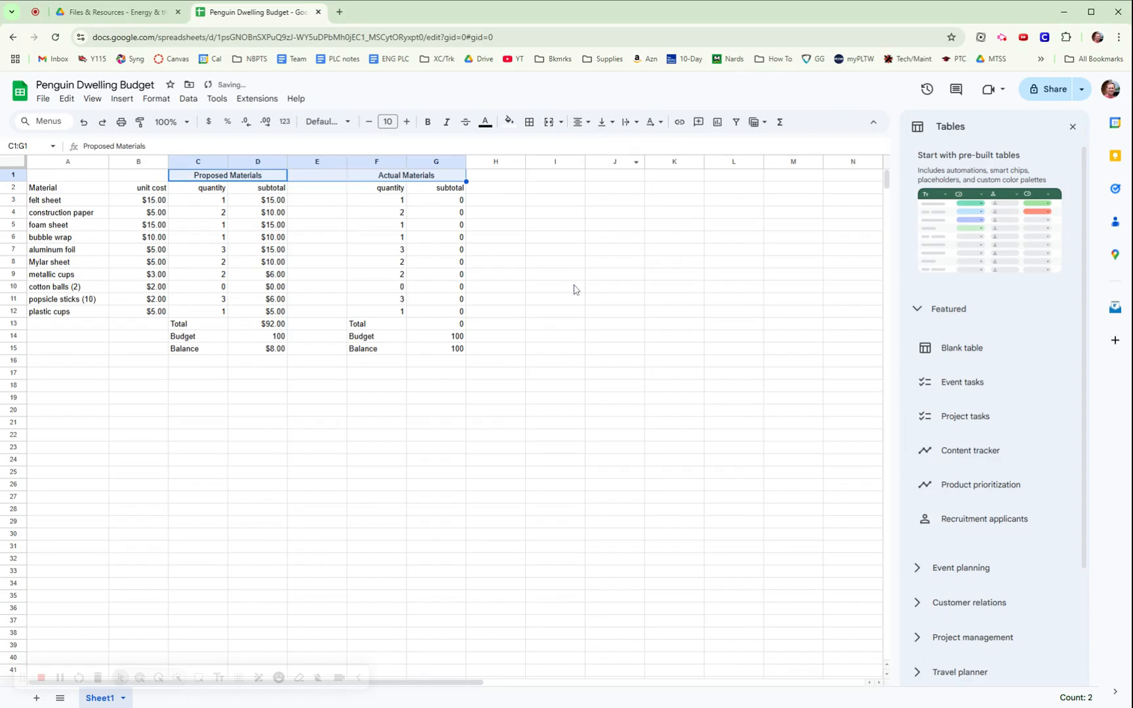
pyautogui.click(576, 289)
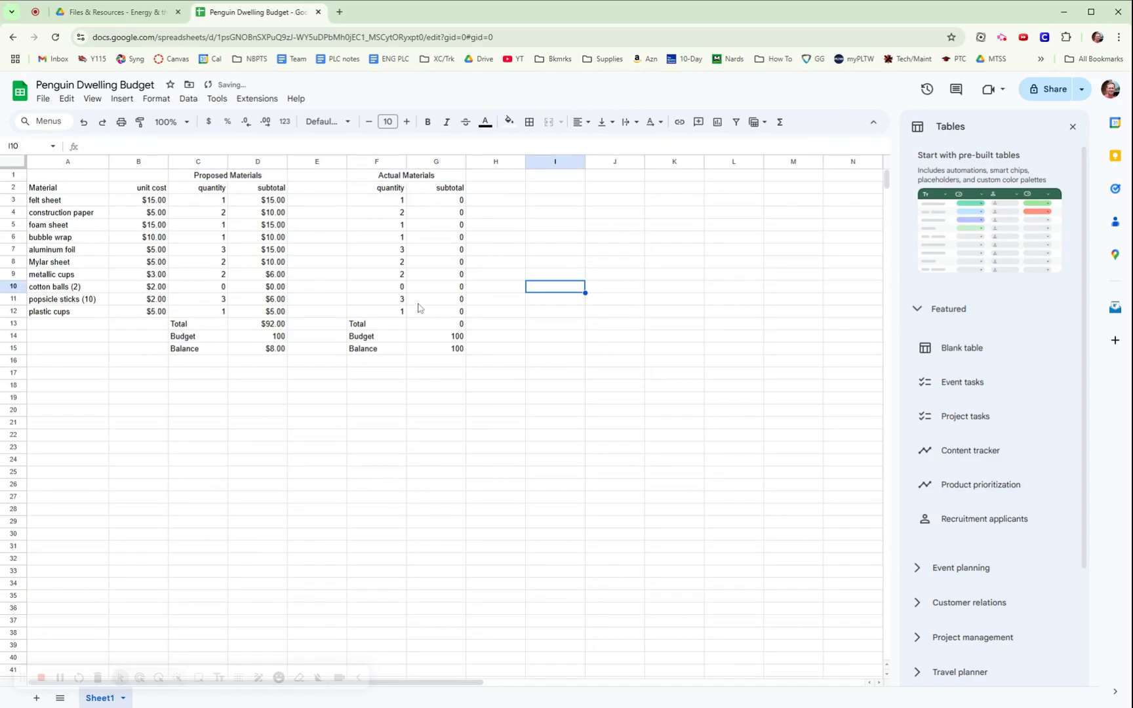
pyautogui.click(220, 174)
pyautogui.moveTo(220, 174); pyautogui.dragTo(436, 177)
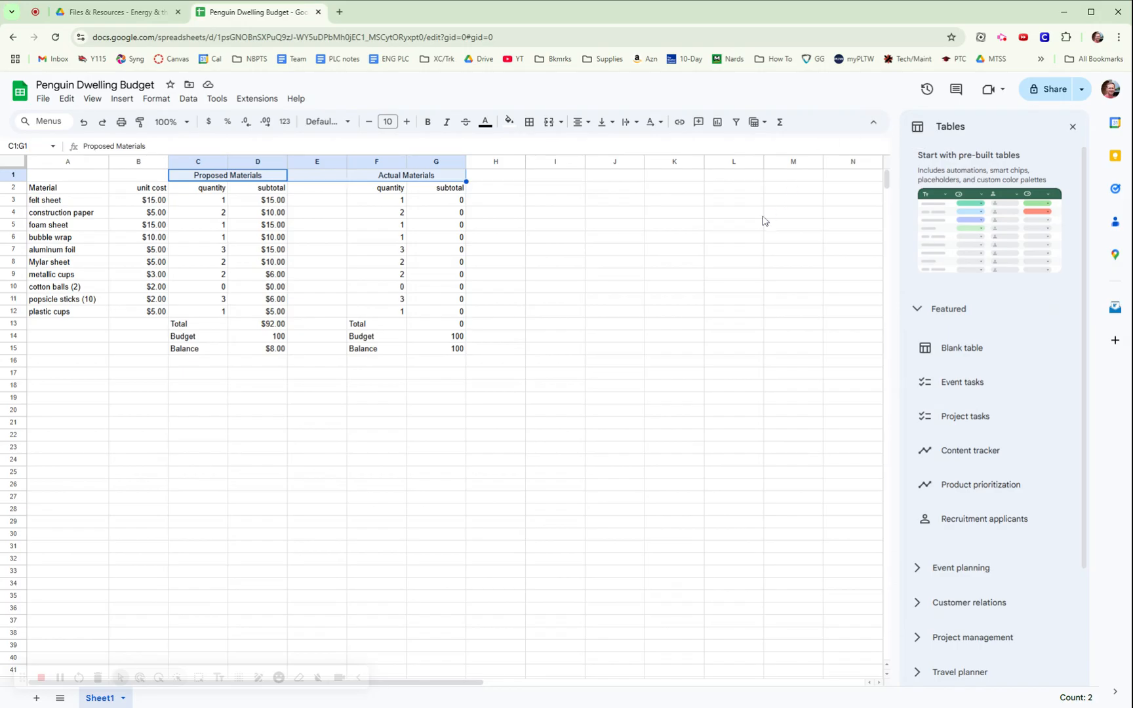
# Underline both titles in C1:G1 and check the copied formula in G3.
pyautogui.hotkey('ctrl', 'u')
pyautogui.click(735, 281)
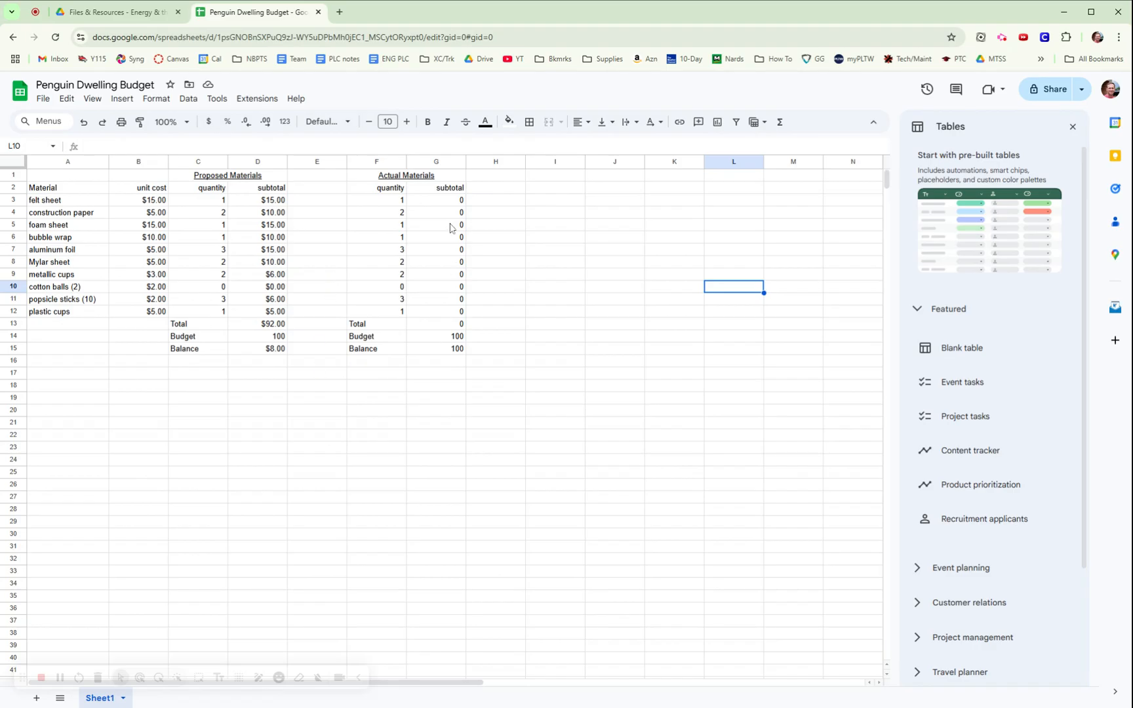
pyautogui.click(453, 202)
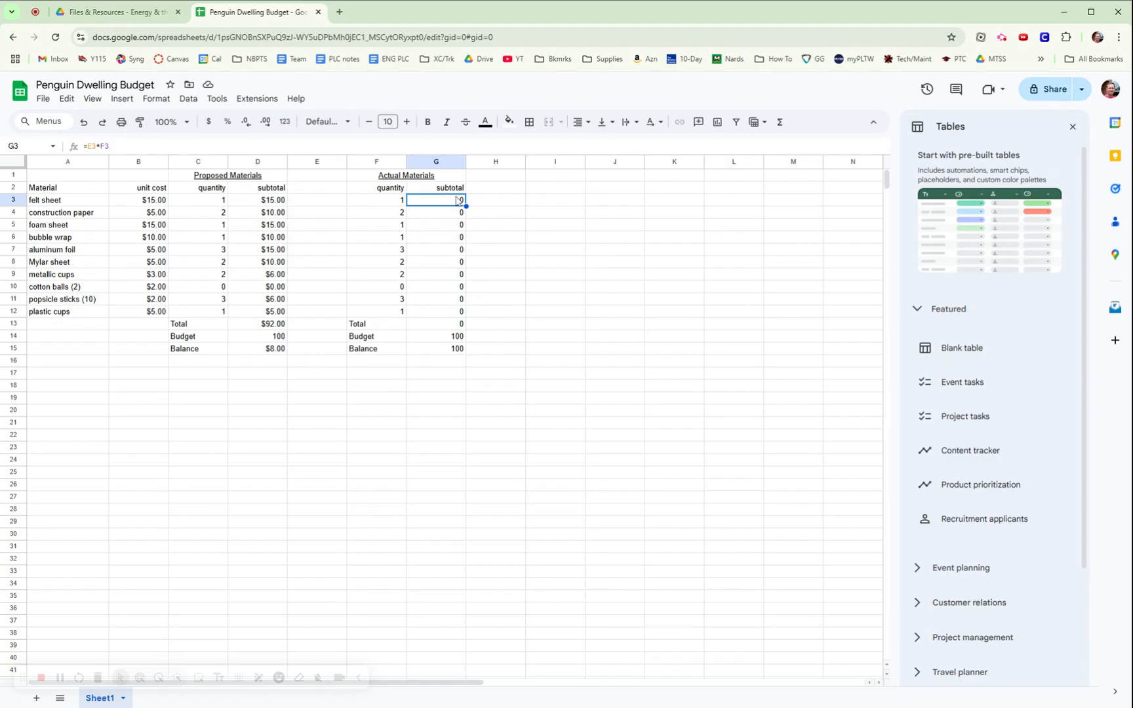
# Replace G3 with =B3*F3 and fill it down to G12, giving a $92.00 total.
pyautogui.press('Delete')
pyautogui.click(538, 276)
pyautogui.click(459, 204)
pyautogui.write('=')
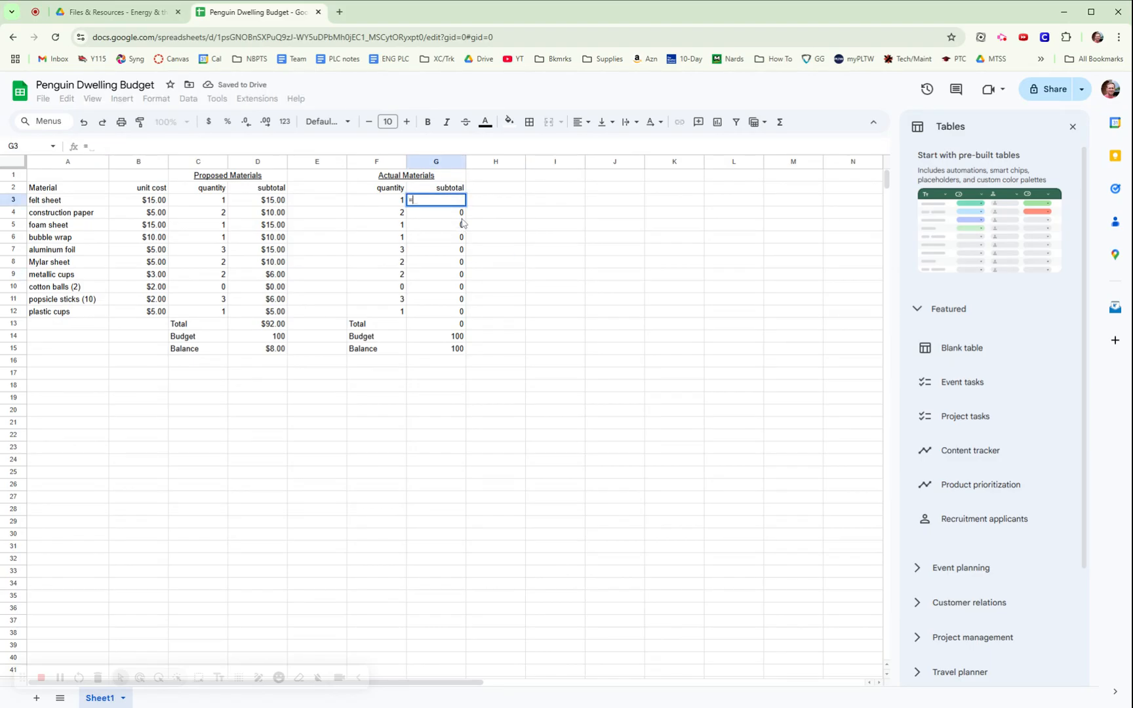
pyautogui.click(150, 200)
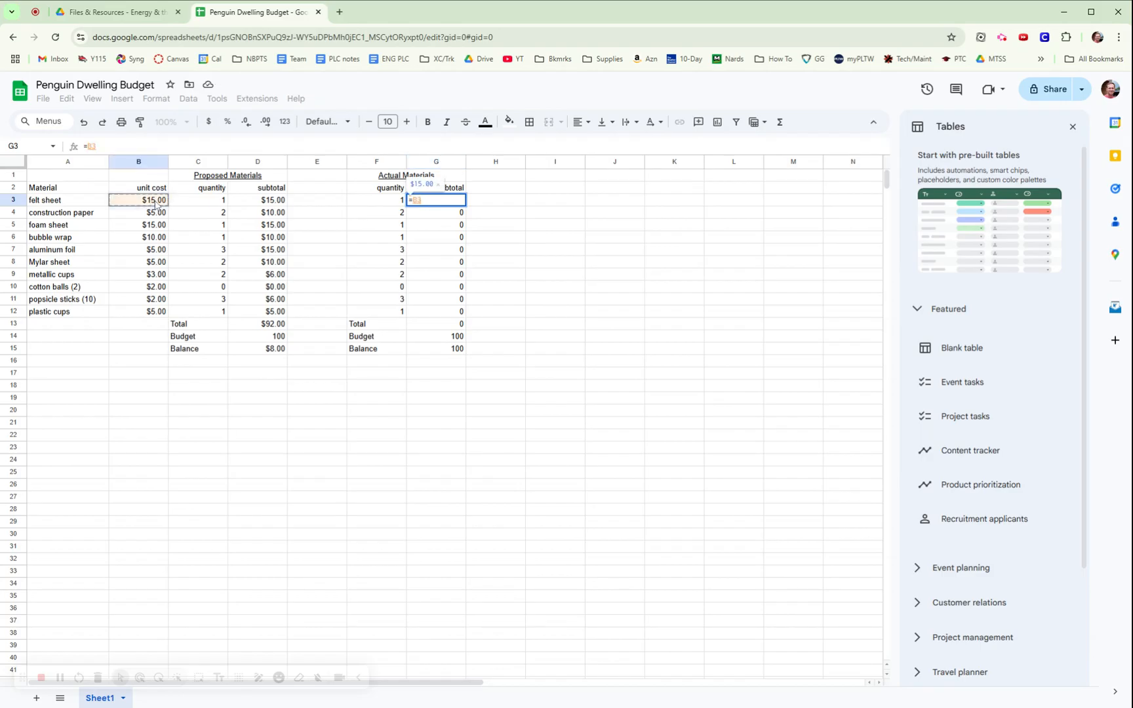
pyautogui.write('*')
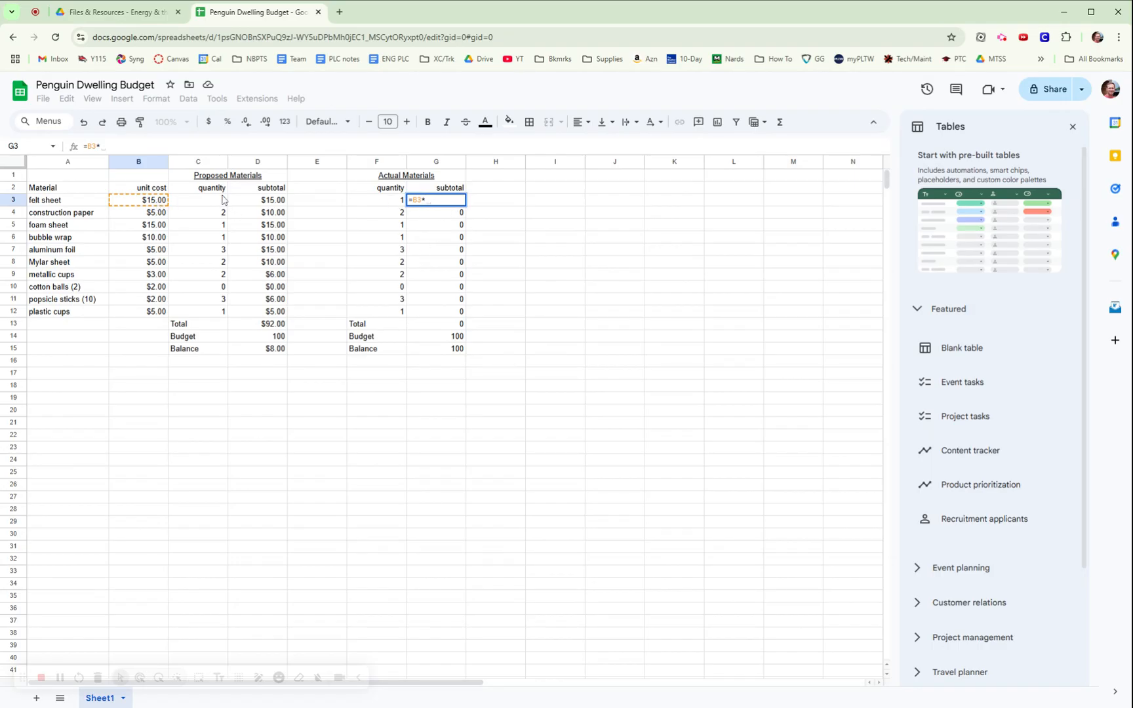
pyautogui.click(389, 202)
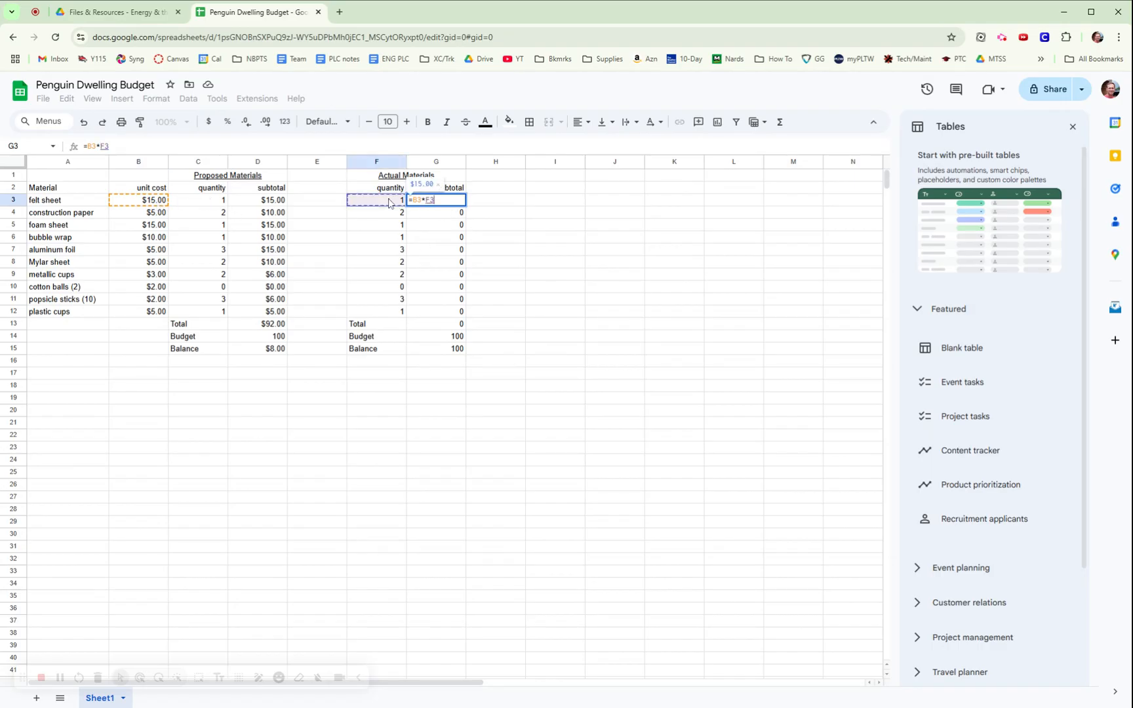
pyautogui.press('Return')
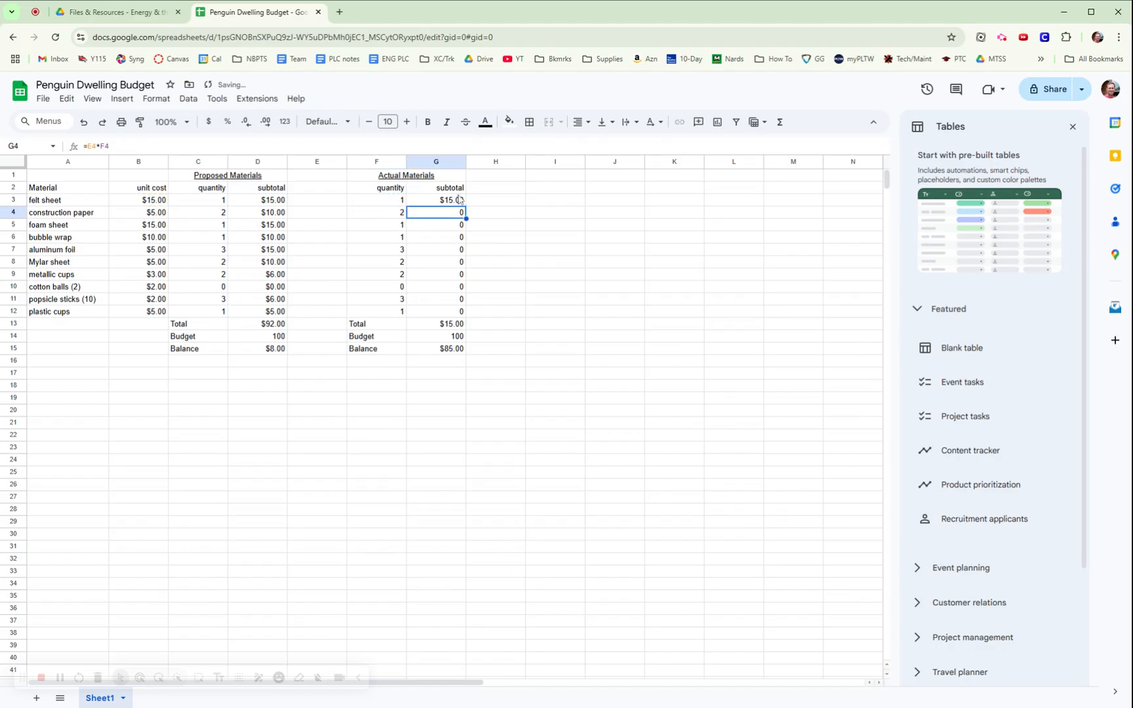
pyautogui.press('Up')
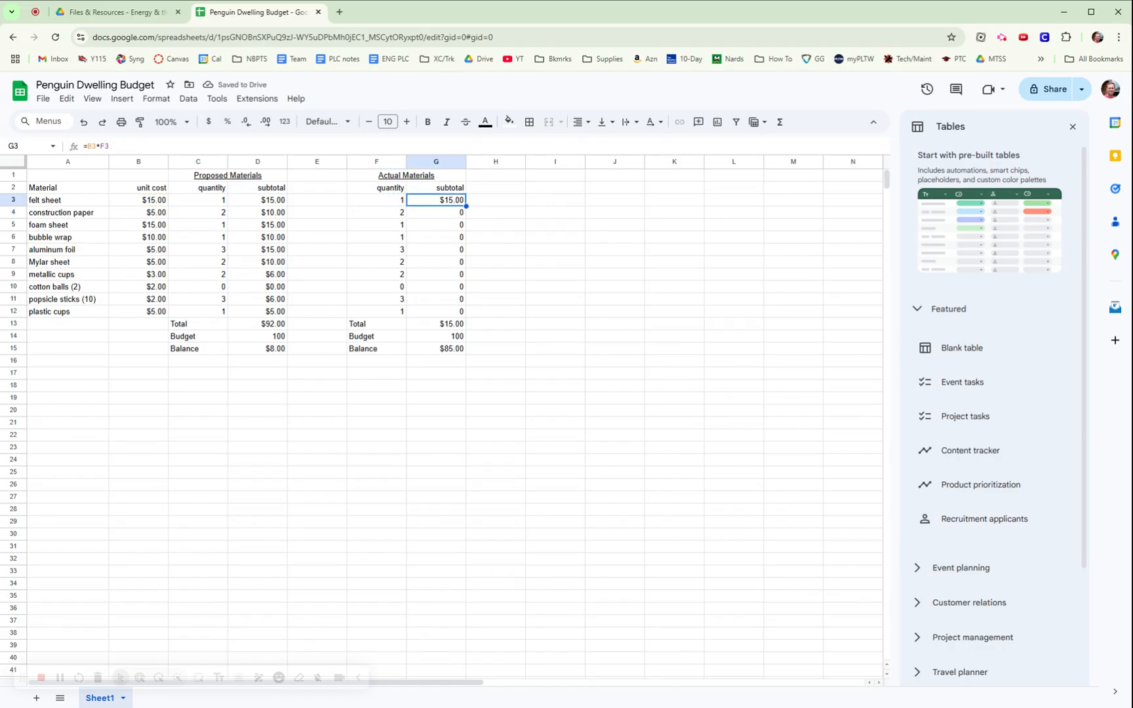
pyautogui.moveTo(465, 206); pyautogui.dragTo(463, 315)
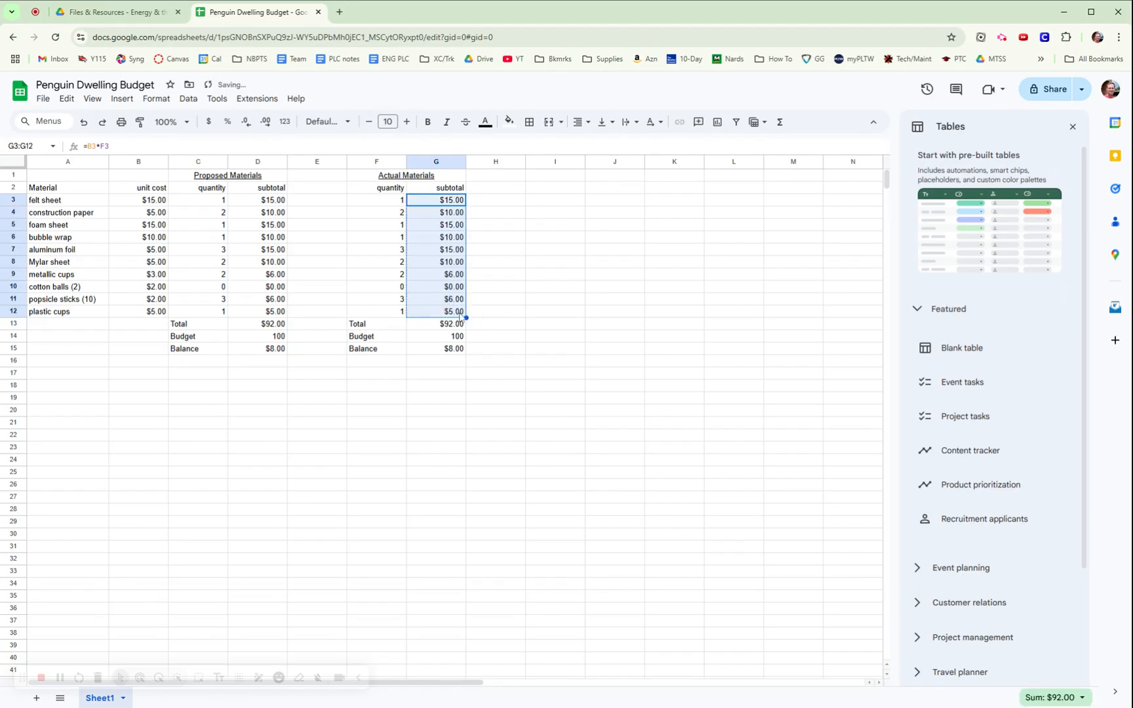
# Set actual quantities: construction paper 0, metallic cups 5, popsicle sticks 2.
pyautogui.click(393, 226)
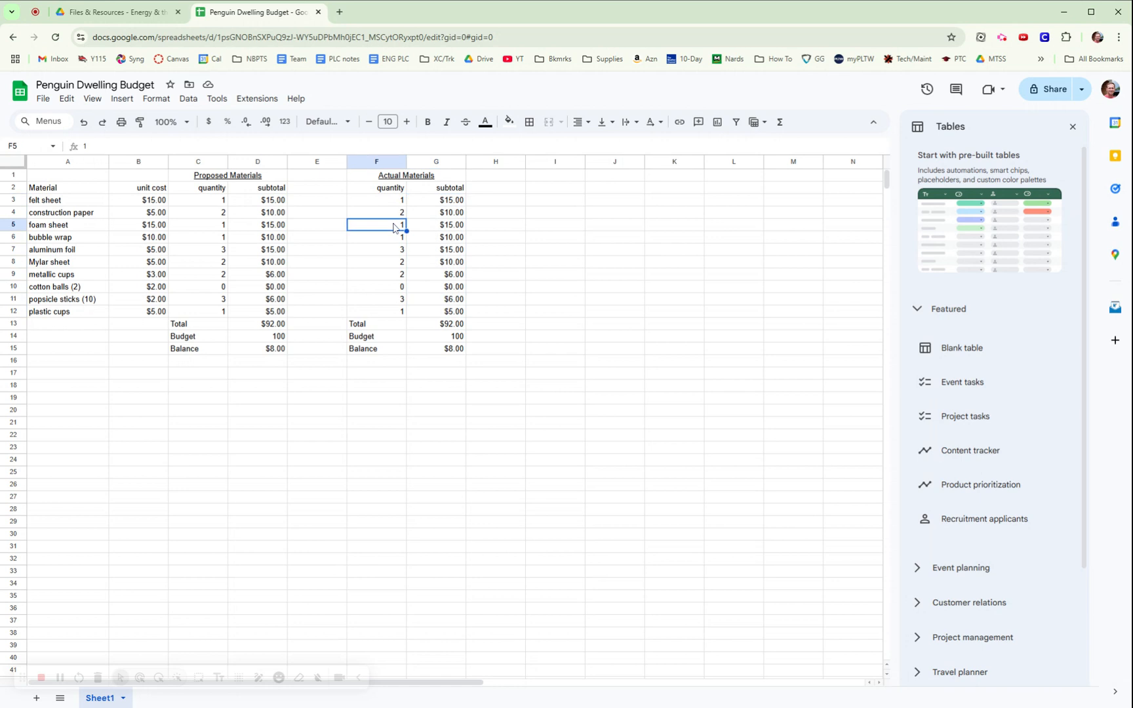
pyautogui.click(405, 214)
pyautogui.write('0')
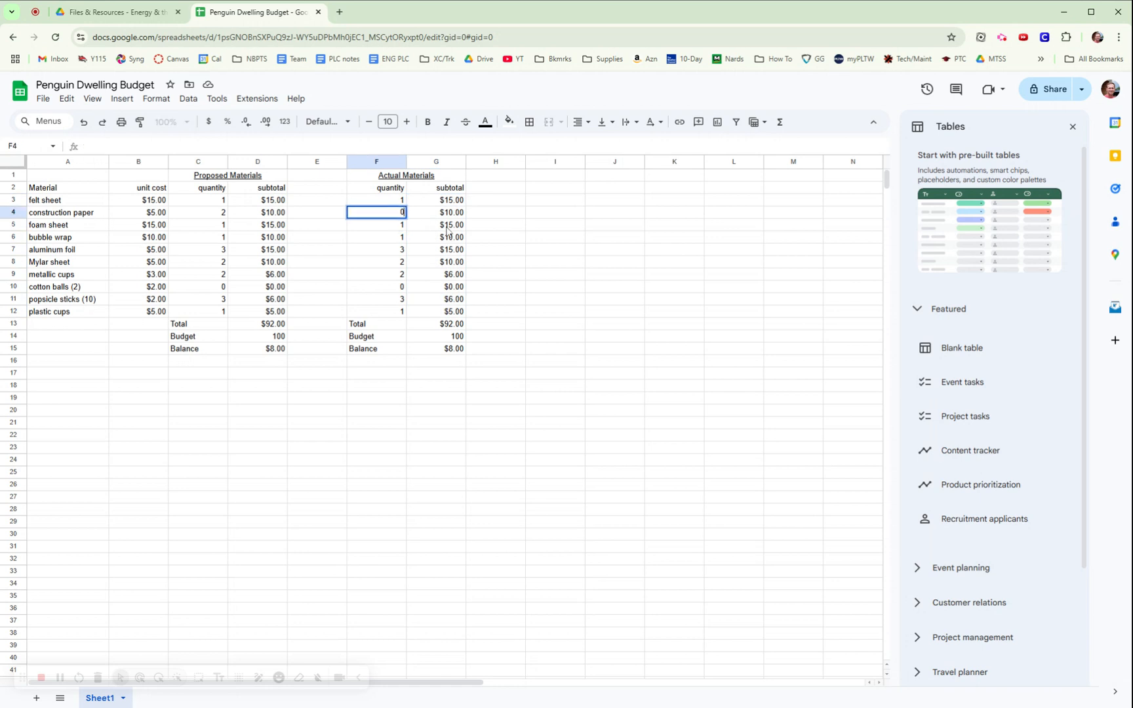
pyautogui.click(463, 253)
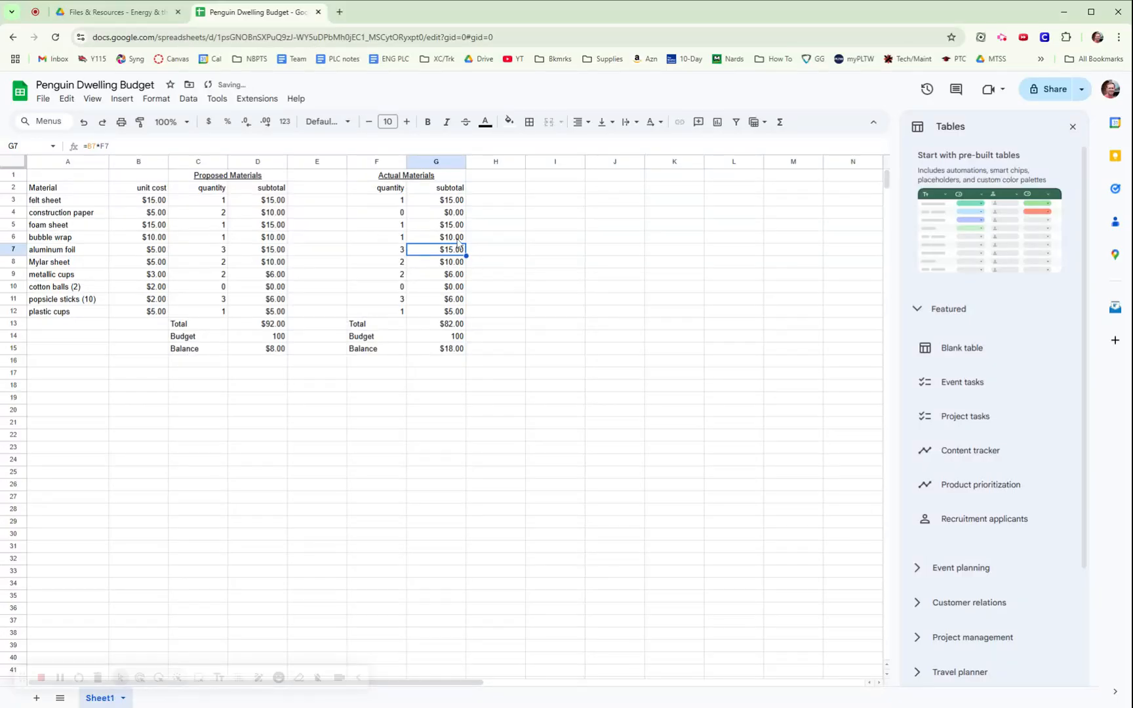
pyautogui.click(395, 276)
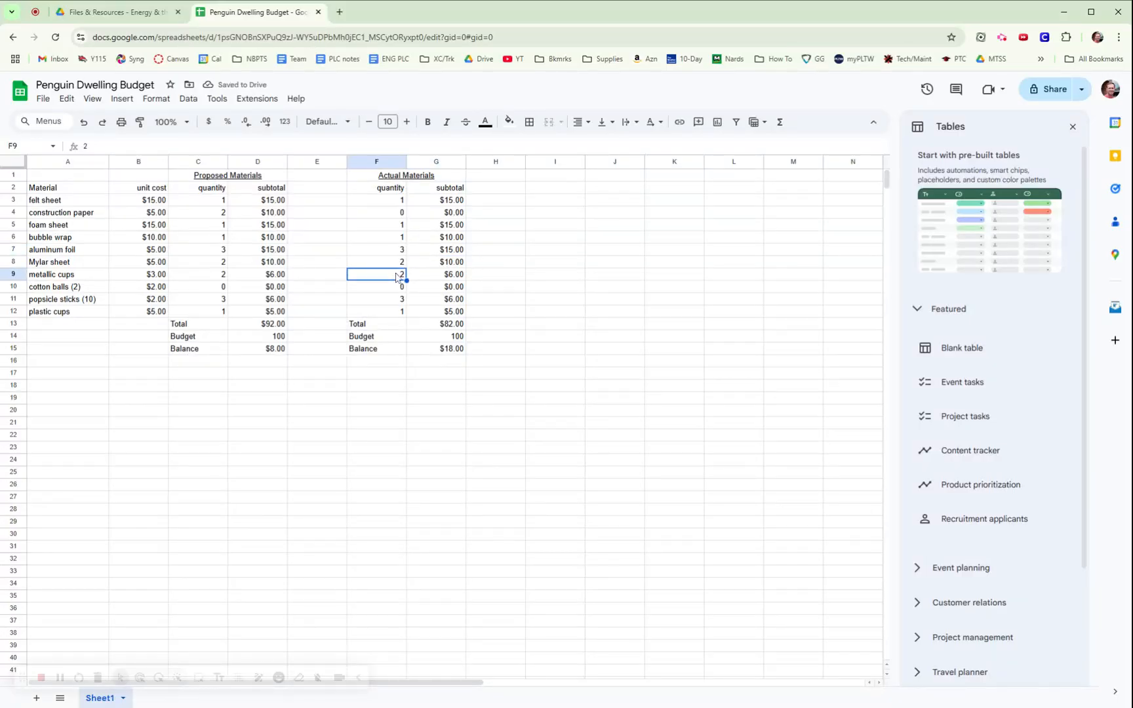
pyautogui.write('5')
pyautogui.press('Return')
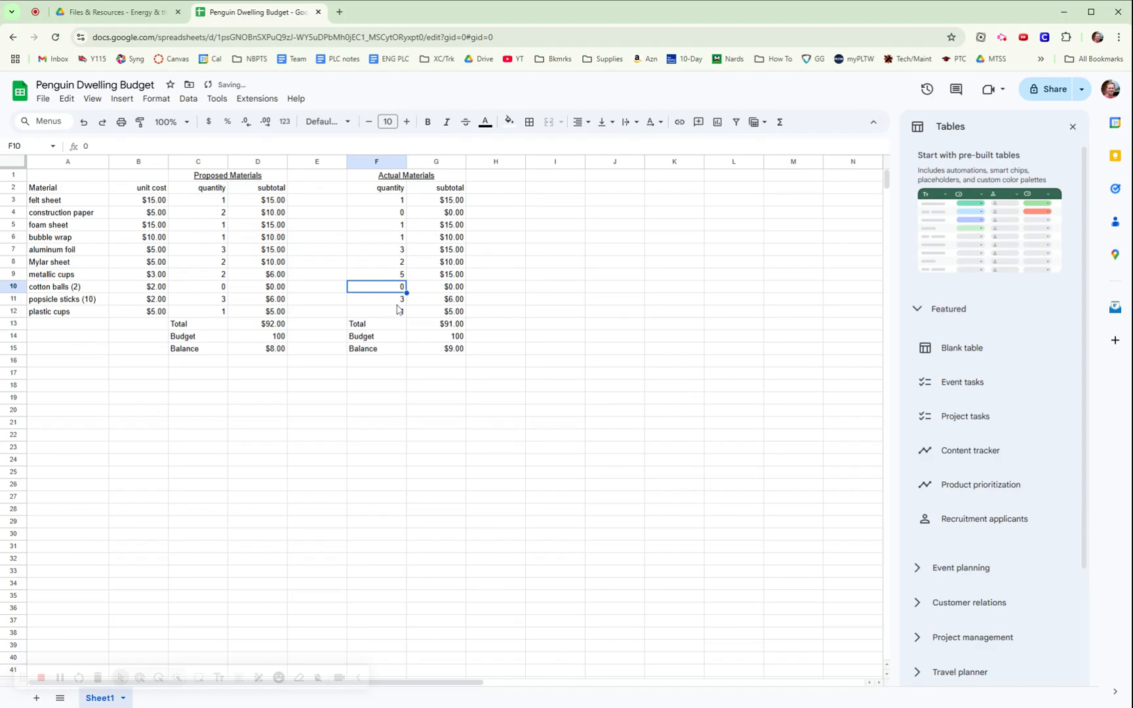
pyautogui.click(398, 303)
pyautogui.write('2')
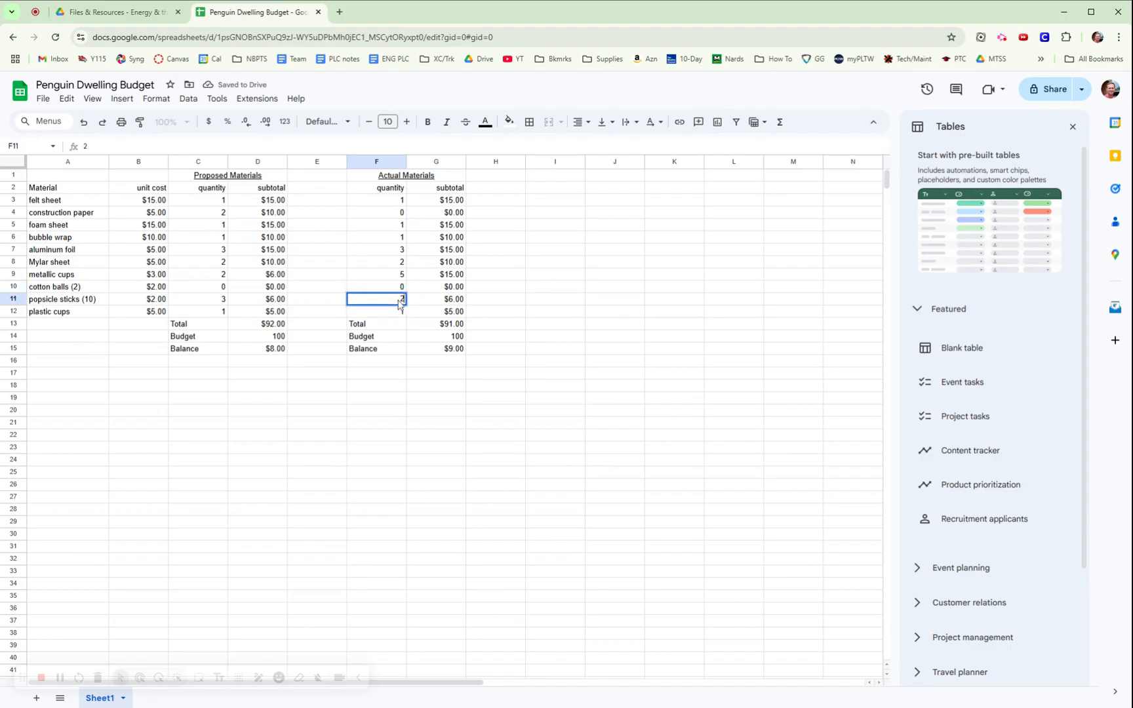
pyautogui.click(452, 278)
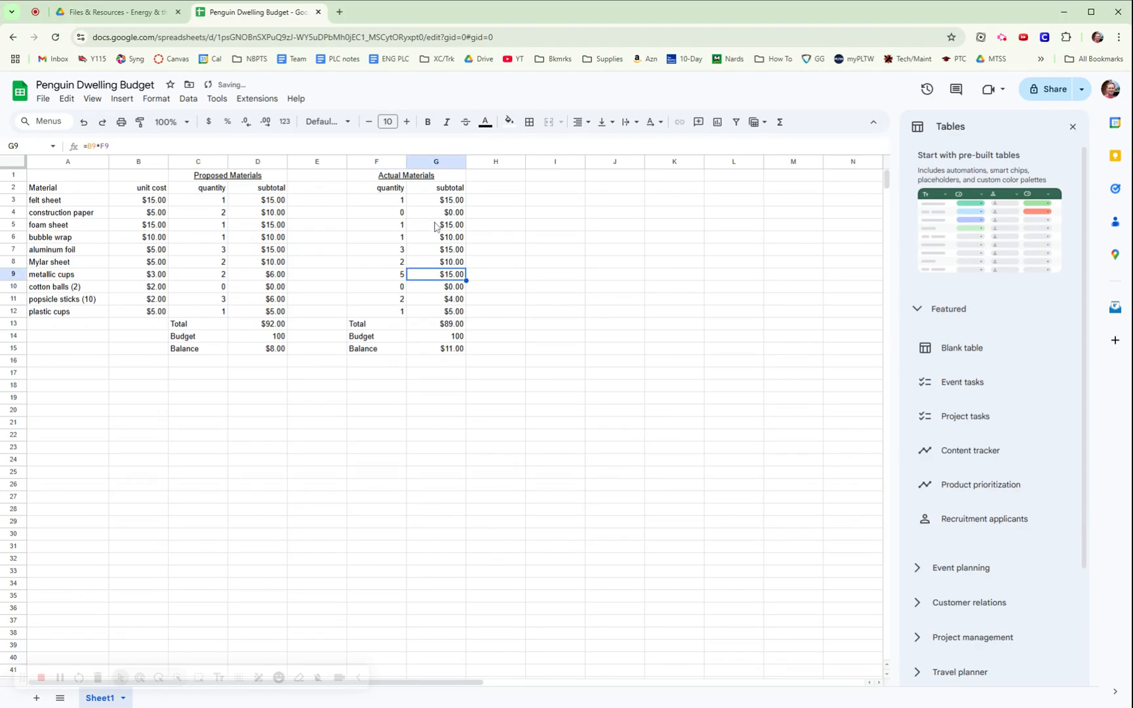
pyautogui.click(486, 412)
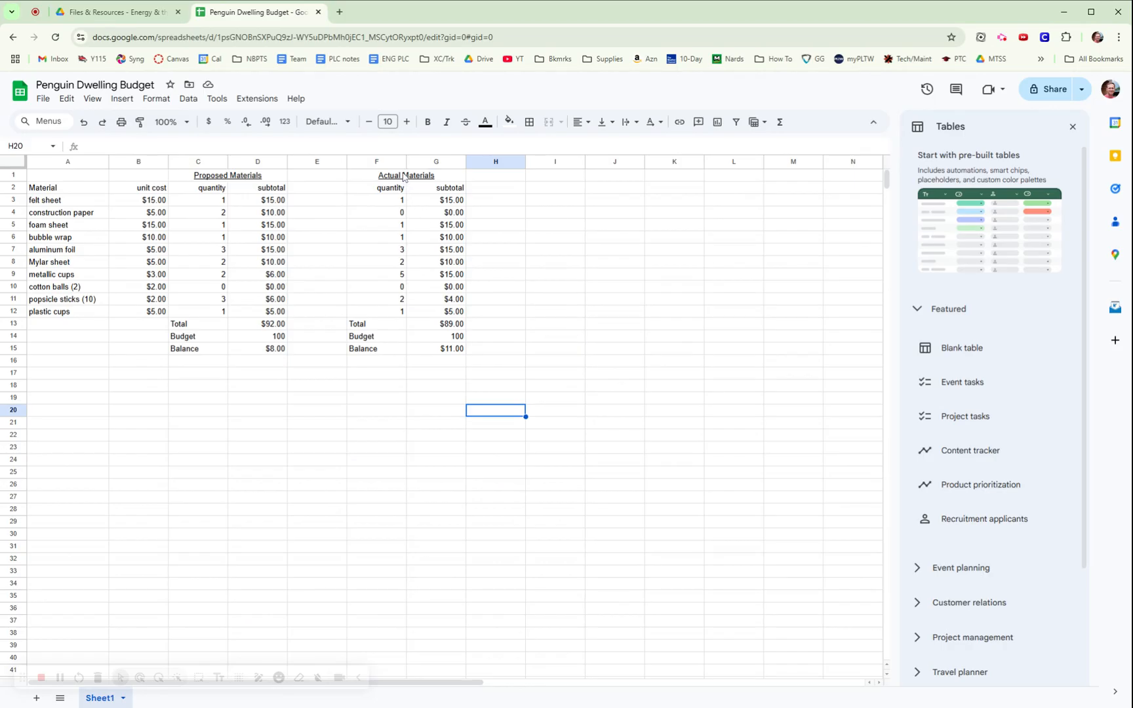
# Change the Mylar sheet quantity to 3, leaving Total $94.00 and Balance $6.00.
pyautogui.click(401, 262)
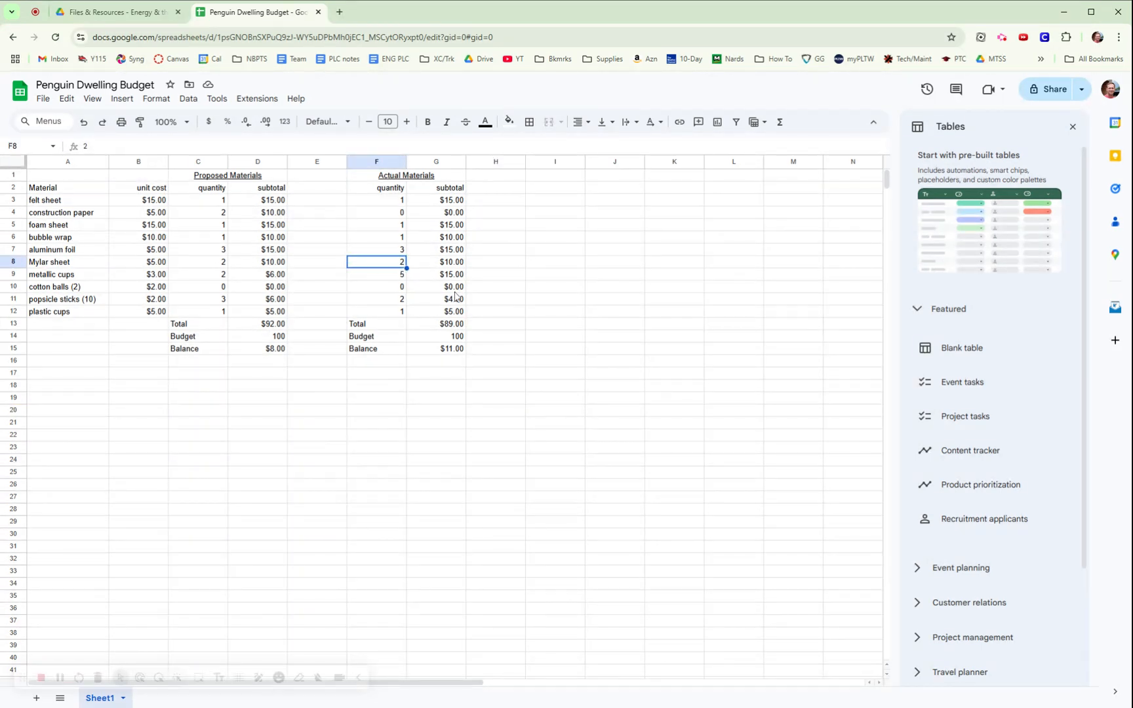
pyautogui.write('3')
pyautogui.press('Return')
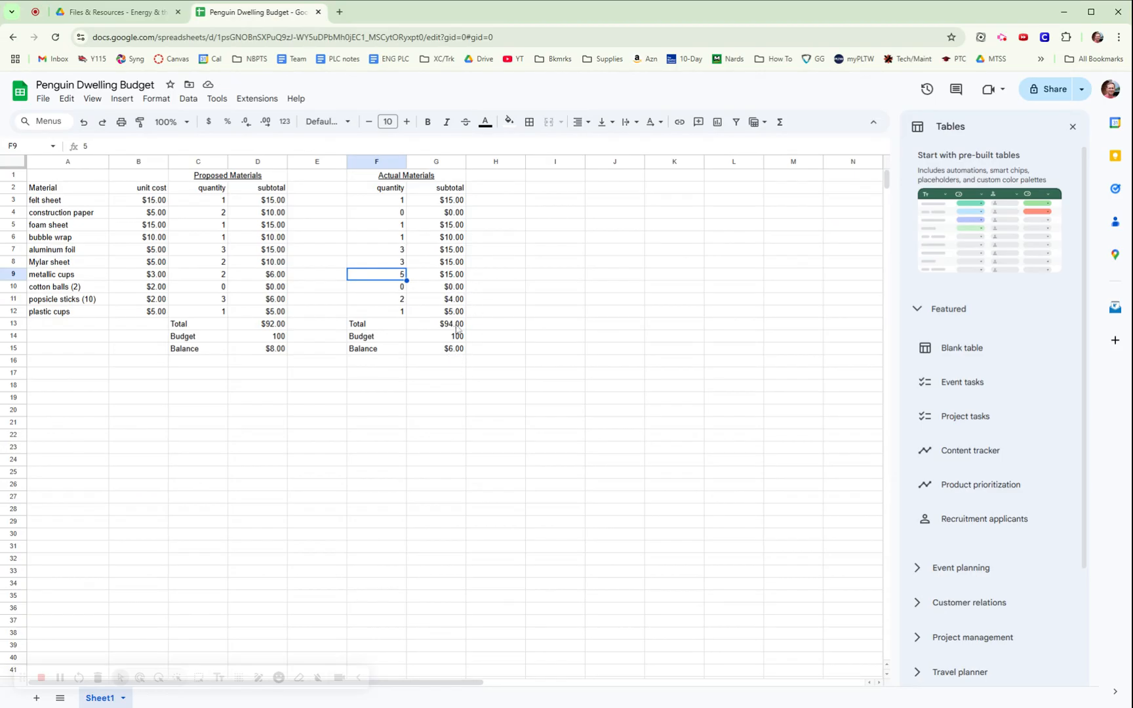
pyautogui.click(524, 352)
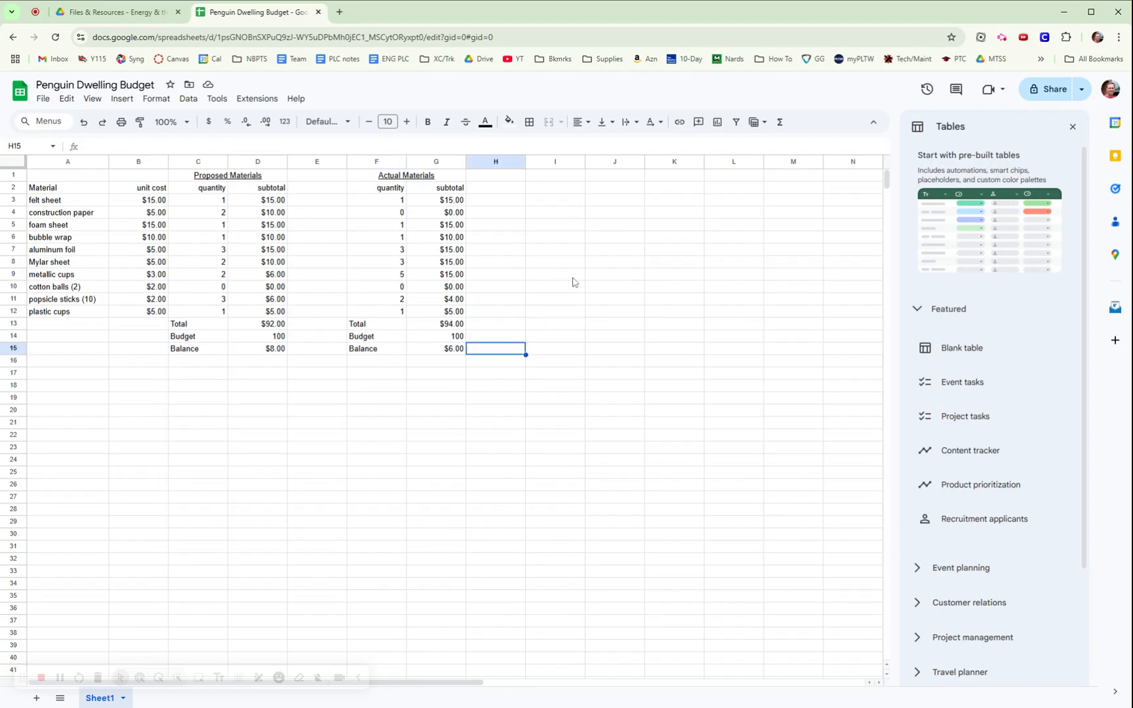
pyautogui.click(438, 423)
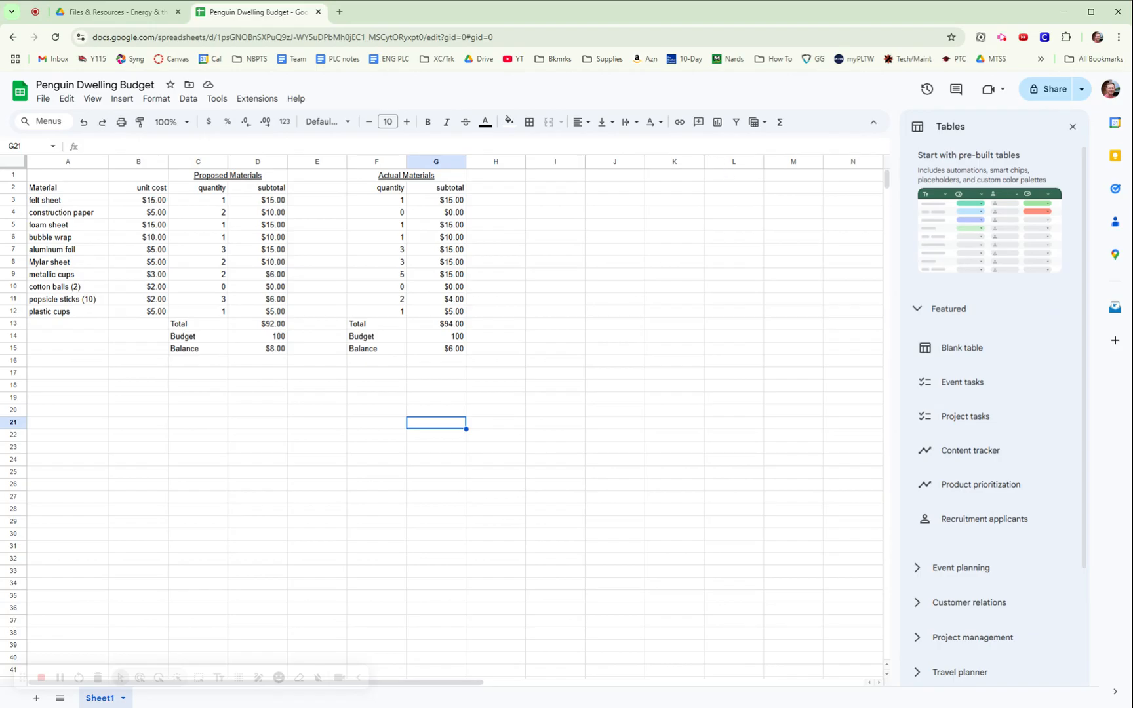
# Set the budget sheet's general access to 'Anyone with the link'.
pyautogui.click(1048, 90)
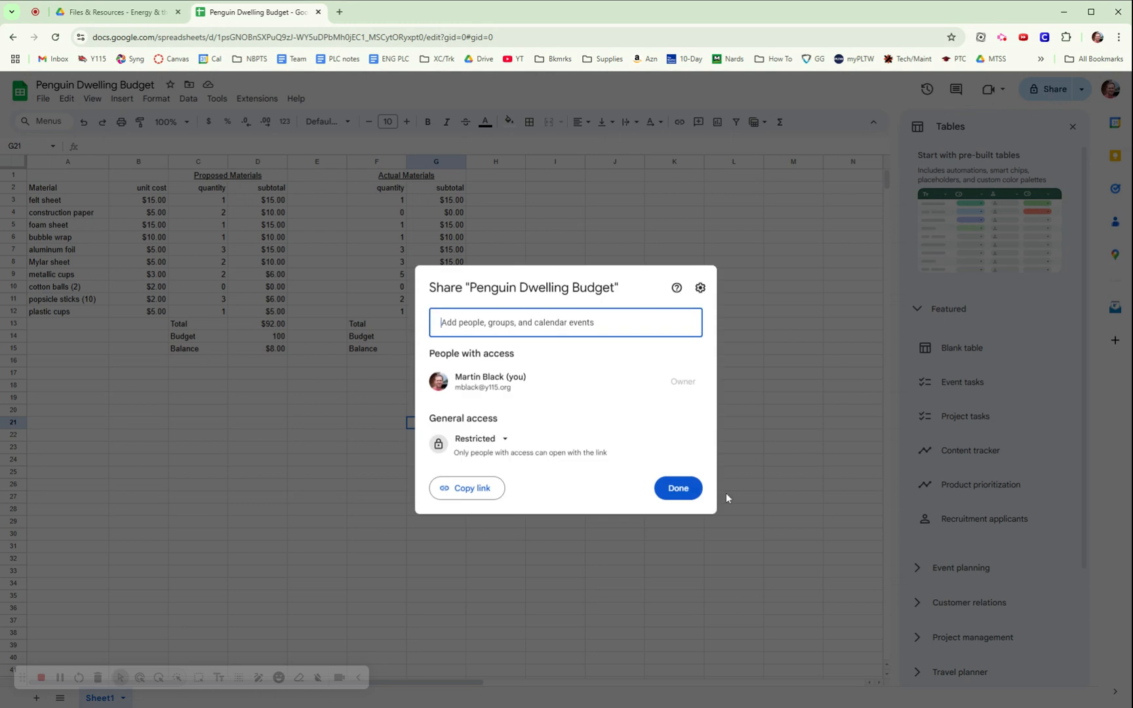
pyautogui.click(504, 445)
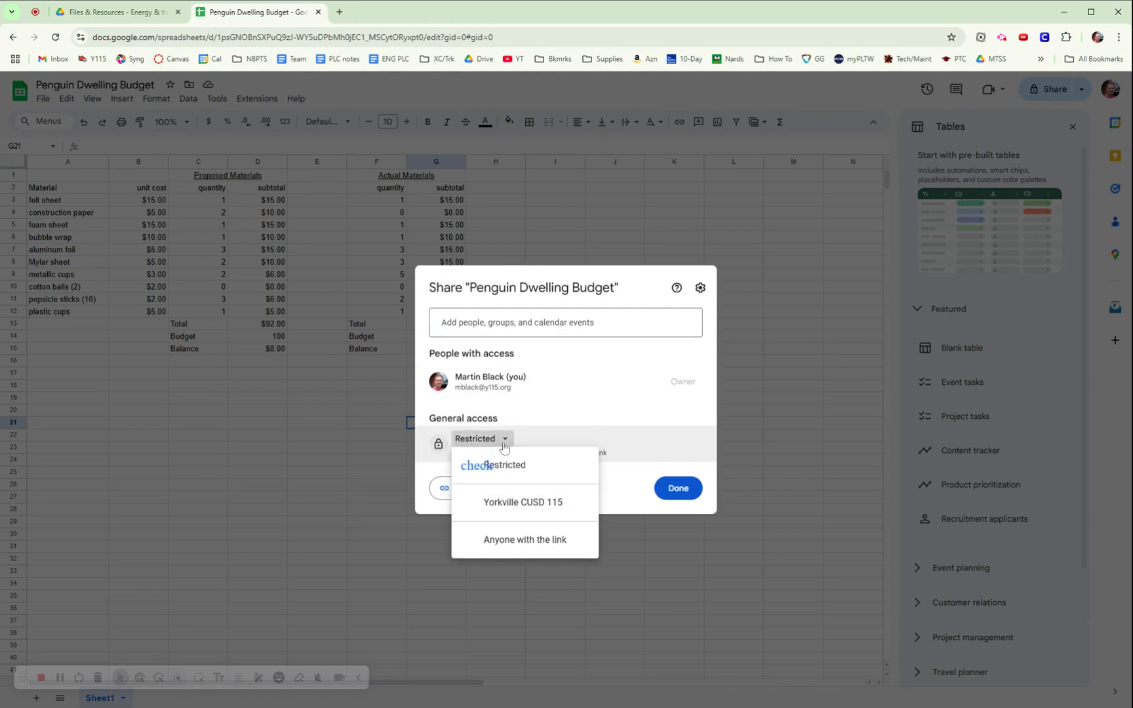
pyautogui.click(516, 553)
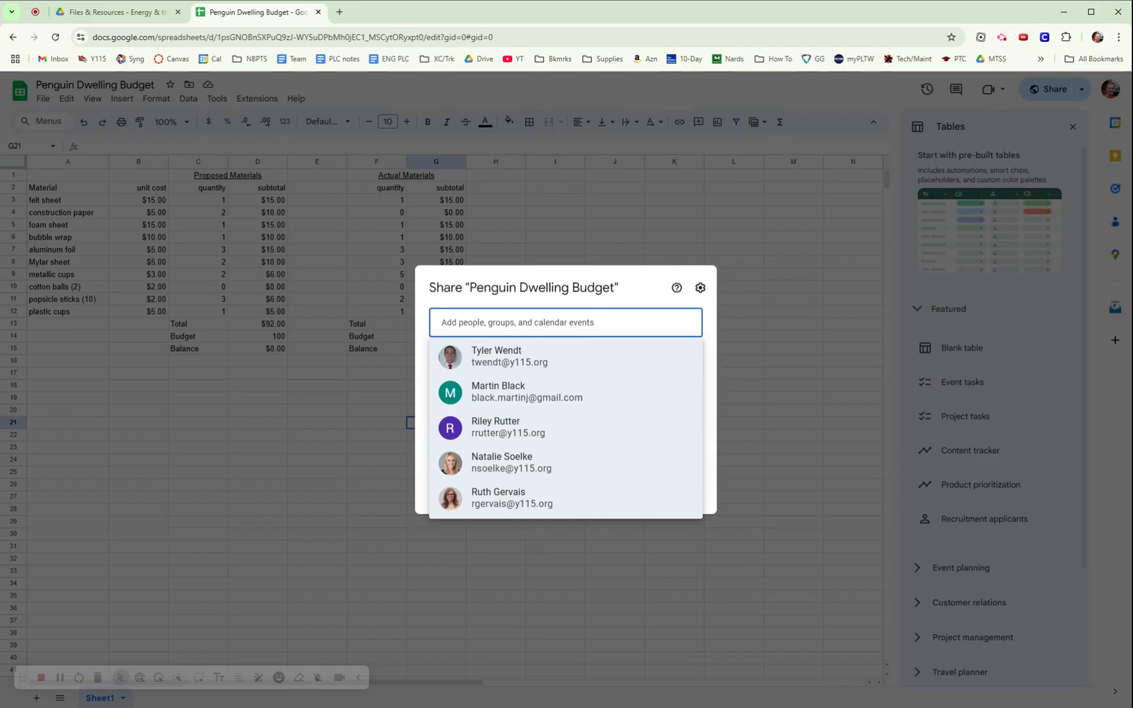
# Search for and pick a colleague by name, then back out without sending and close sharing.
pyautogui.write('black')
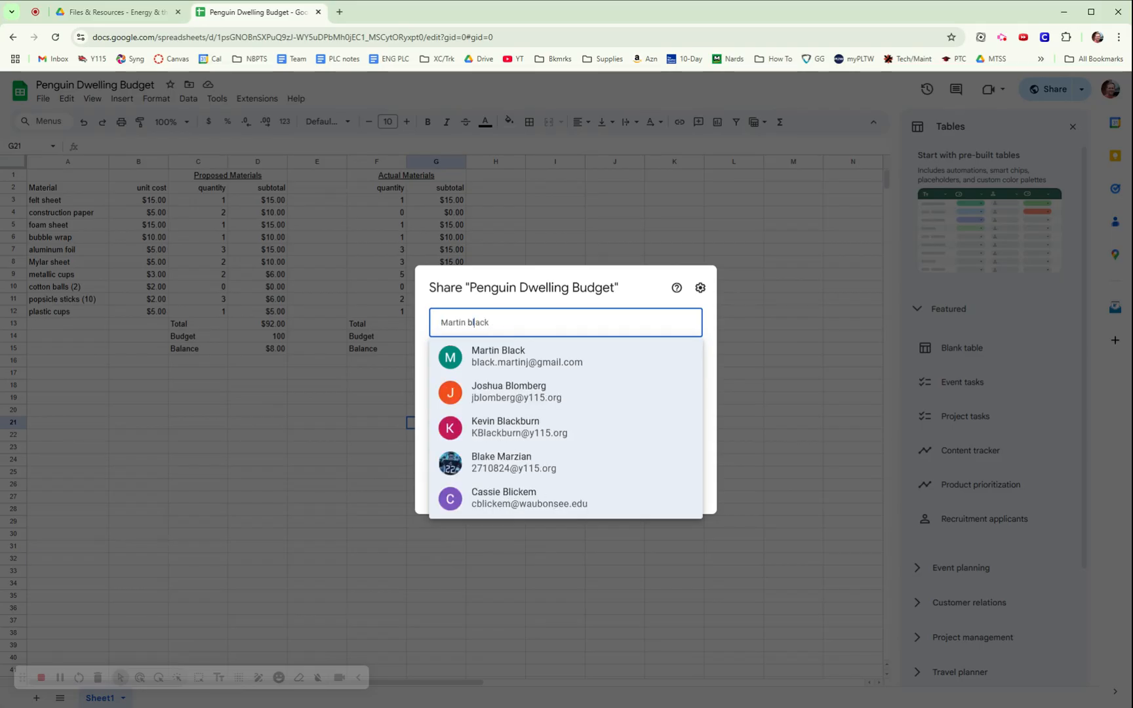
pyautogui.press('BackSpace')
pyautogui.press('BackSpace')
pyautogui.click(563, 363)
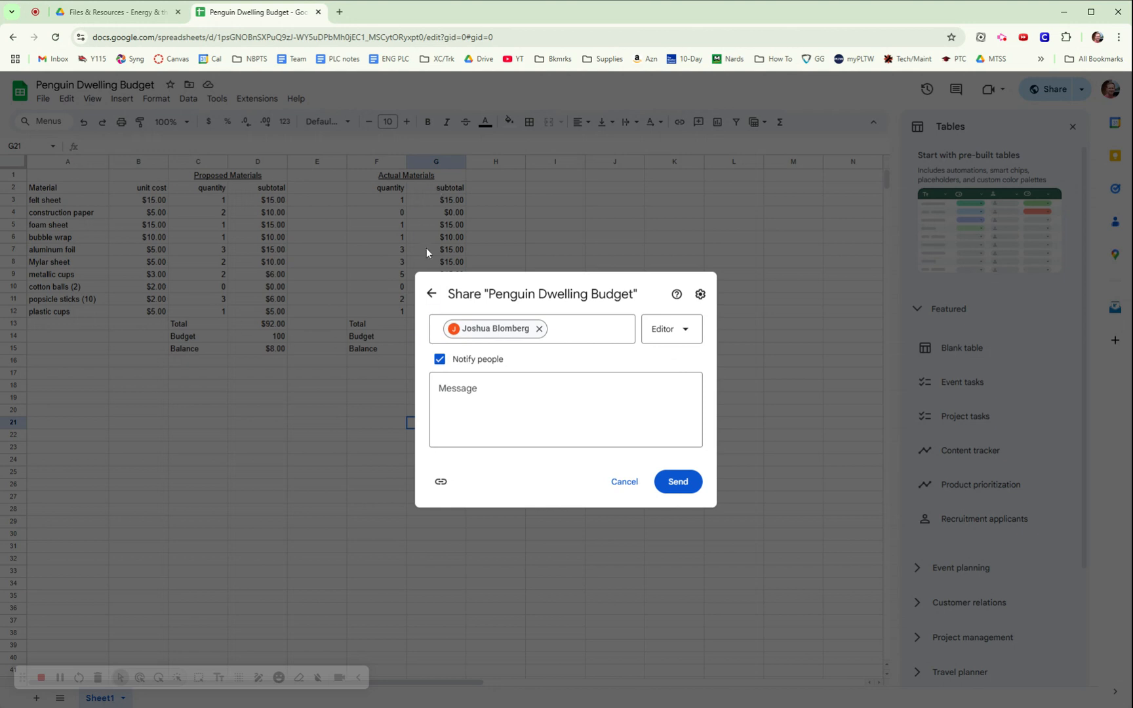
pyautogui.click(614, 481)
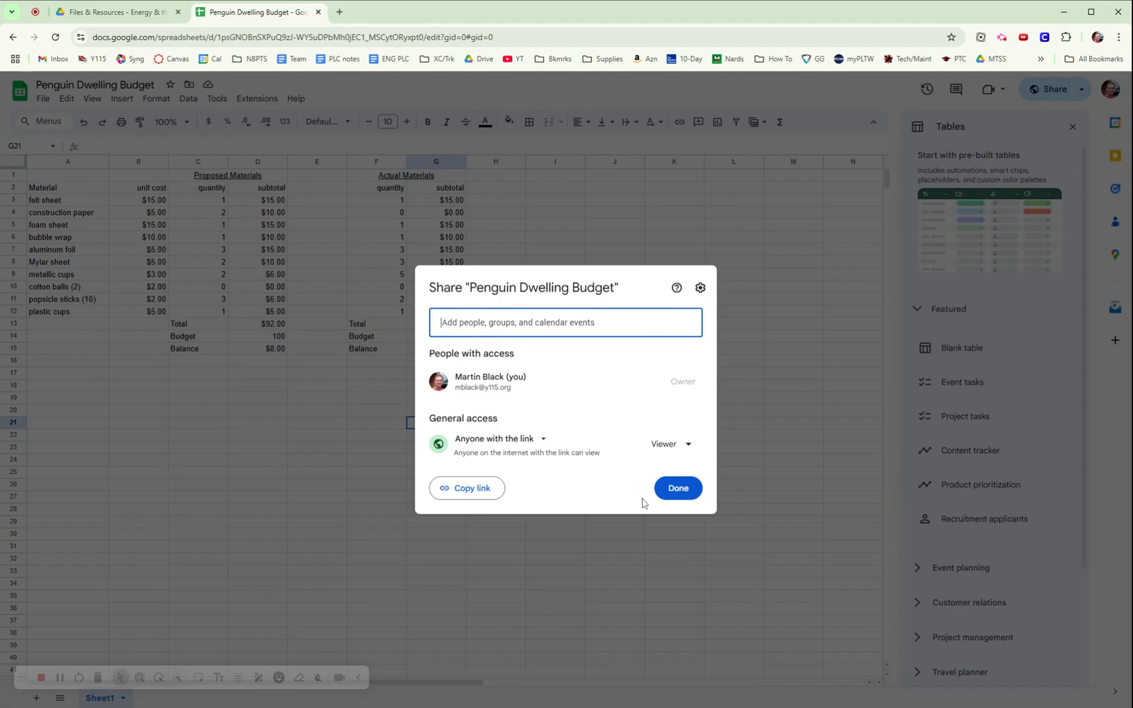
pyautogui.click(669, 495)
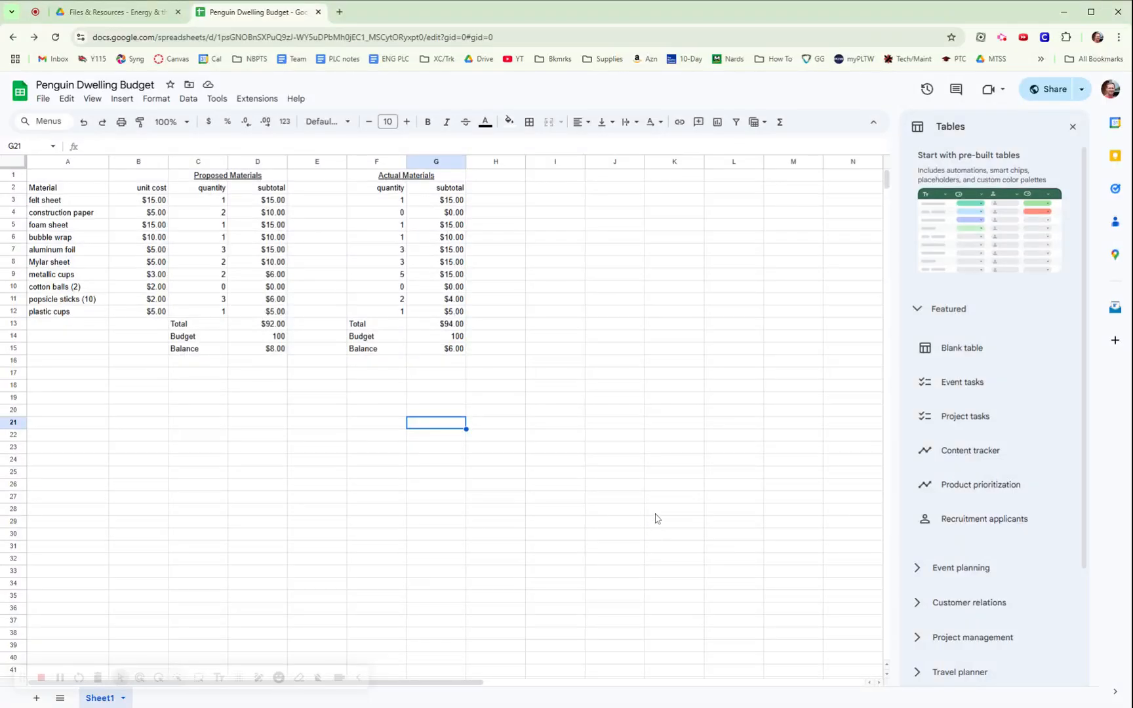